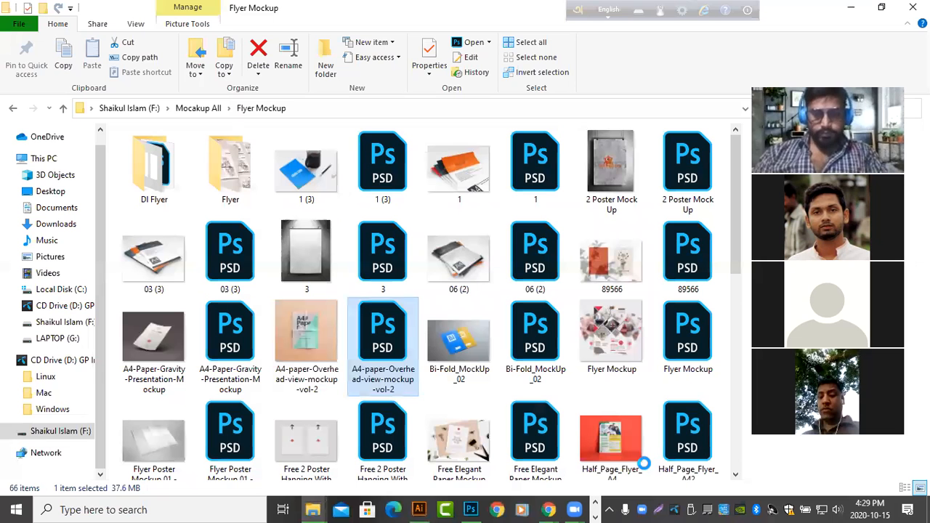
# - Switch to Photoshop, scale the placed flyer artwork to about 97% centred on the A4 paper3.psb page, and apply the placement
pyautogui.click(596, 516)
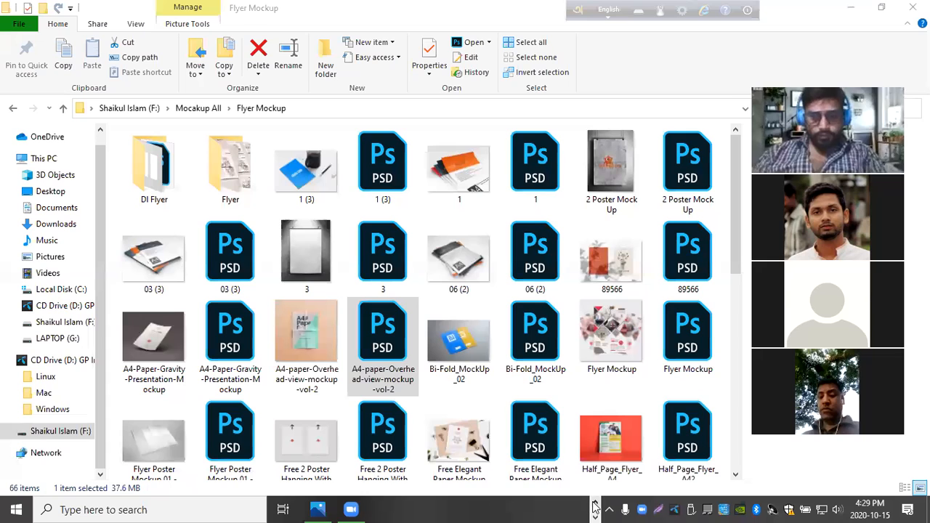
pyautogui.click(595, 504)
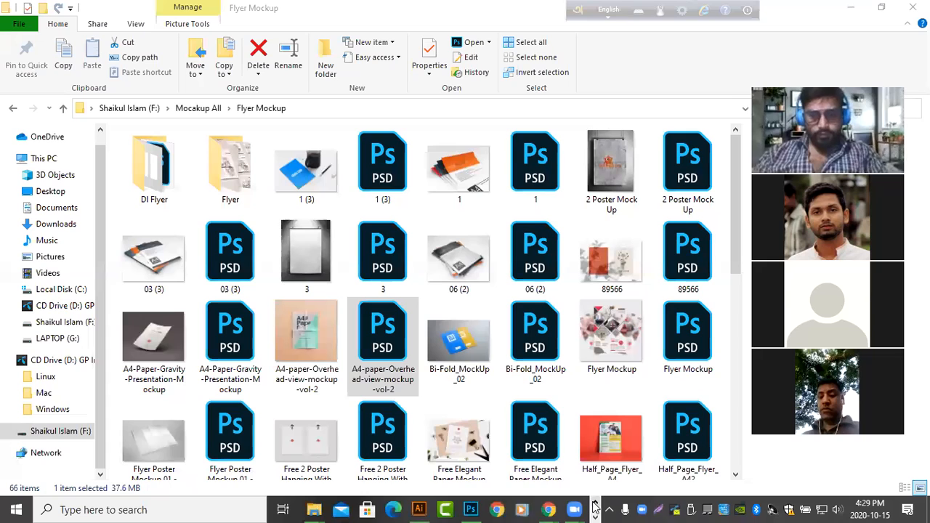
pyautogui.click(472, 509)
pyautogui.moveTo(538, 284); pyautogui.dragTo(632, 301)
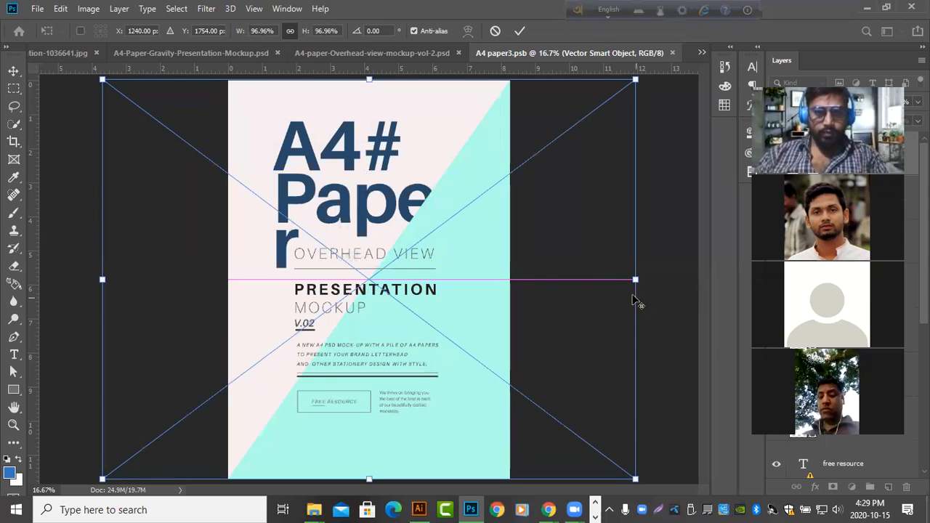
pyautogui.click(519, 31)
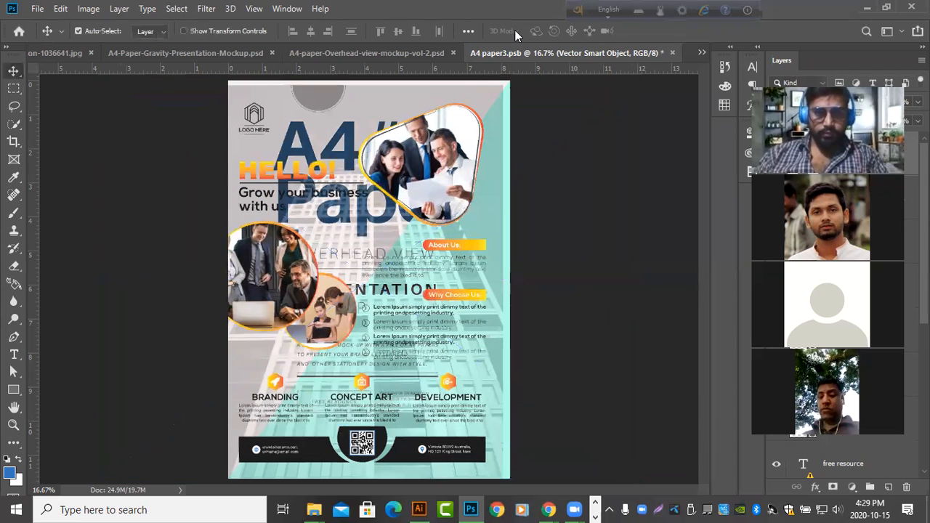
# - Hide the template's original text, shape and color bg layers beneath the flyer, and nudge the flyer slightly up and right
pyautogui.scroll(-1, 497, 202)
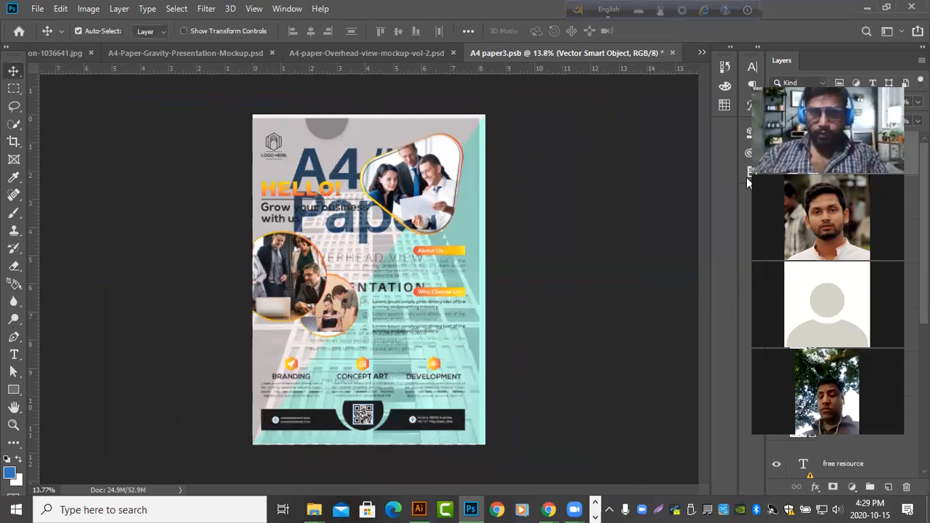
pyautogui.moveTo(777, 199); pyautogui.dragTo(804, 362)
pyautogui.scroll(-3, 805, 365)
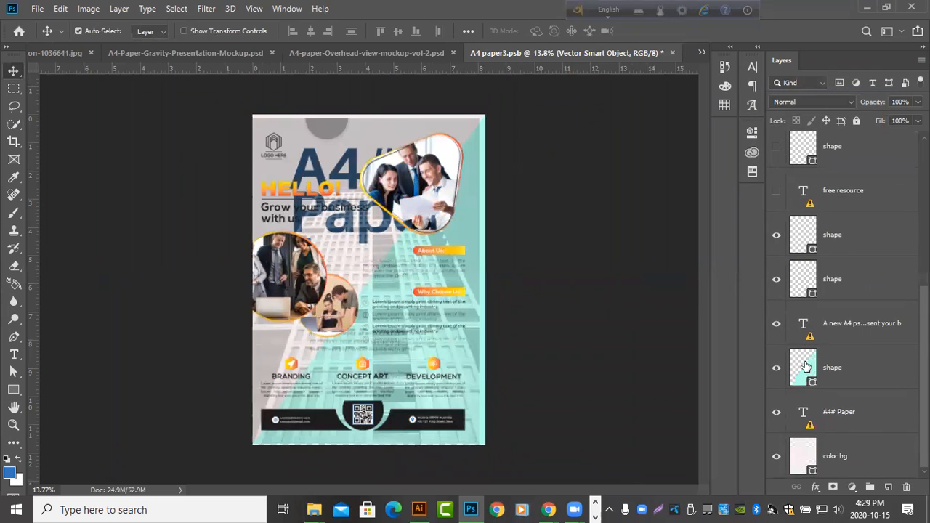
pyautogui.keyDown('alt'); pyautogui.click(777, 234); pyautogui.keyUp('alt')
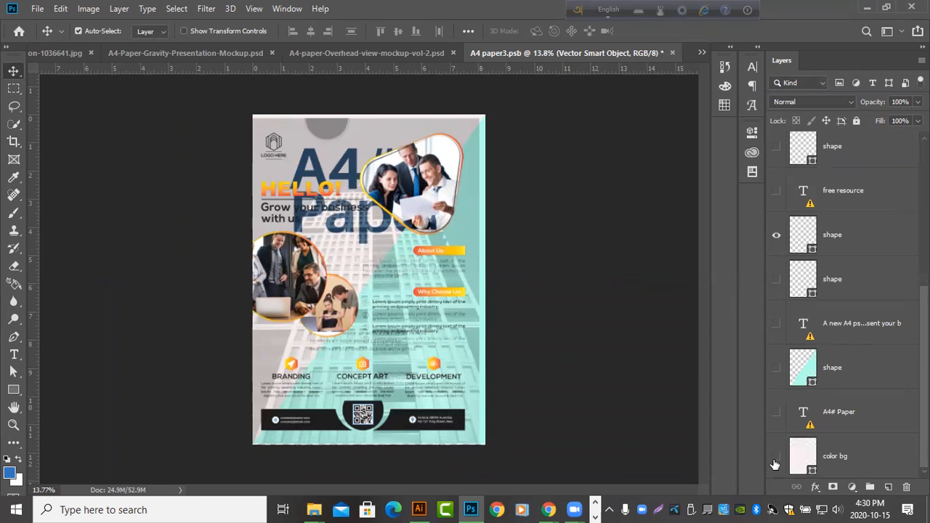
pyautogui.moveTo(425, 196); pyautogui.dragTo(428, 195)
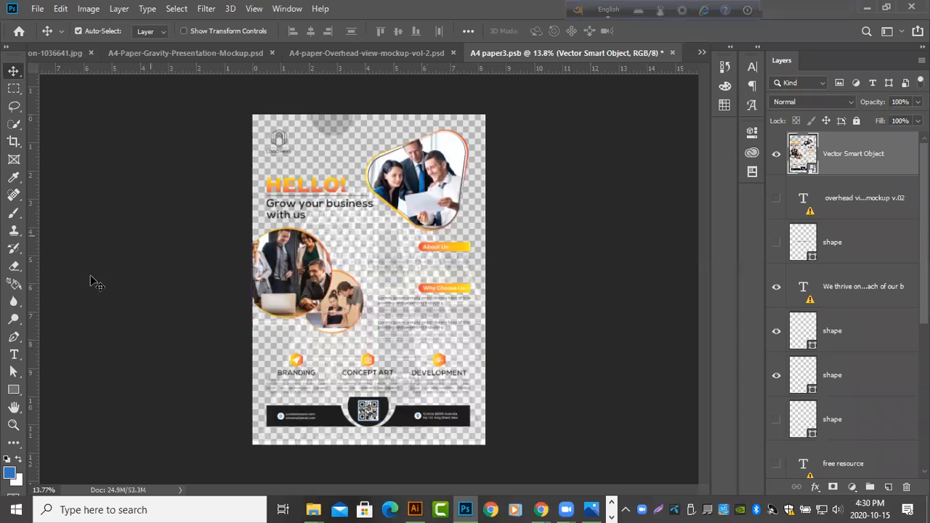
# - Draw a rectangle of about 2728 × 3668 px covering the whole page and move its layer below the flyer artwork
pyautogui.click(13, 390)
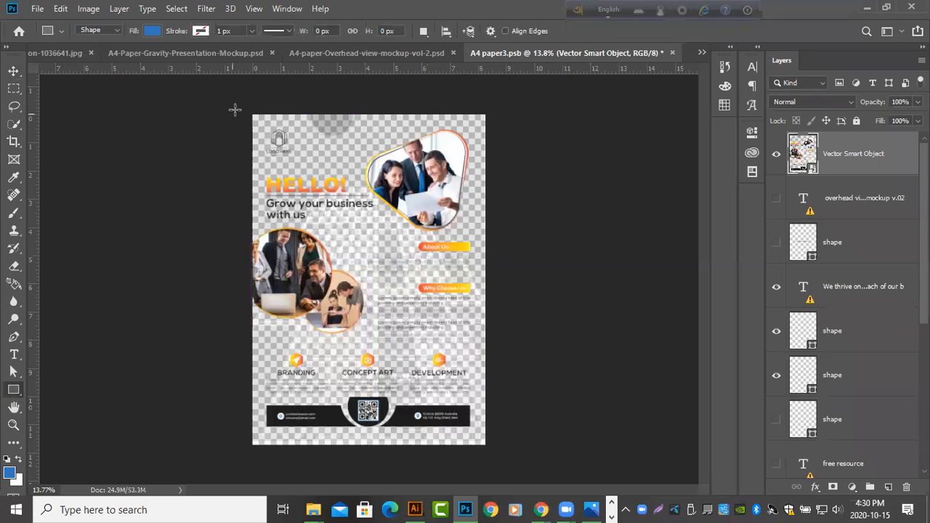
pyautogui.moveTo(243, 109)
pyautogui.mouseDown()
pyautogui.moveTo(392, 265)
pyautogui.moveTo(498, 452)
pyautogui.mouseUp()
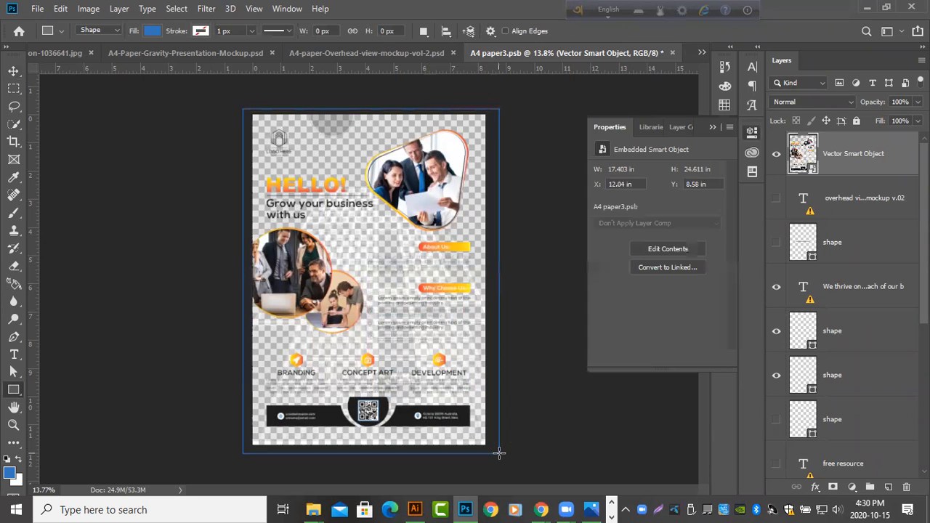
pyautogui.moveTo(827, 164); pyautogui.dragTo(813, 216)
# - Change the background rectangle's fill to light grey #e6e6e6
pyautogui.doubleClick(812, 213)
pyautogui.moveTo(695, 295); pyautogui.dragTo(537, 268)
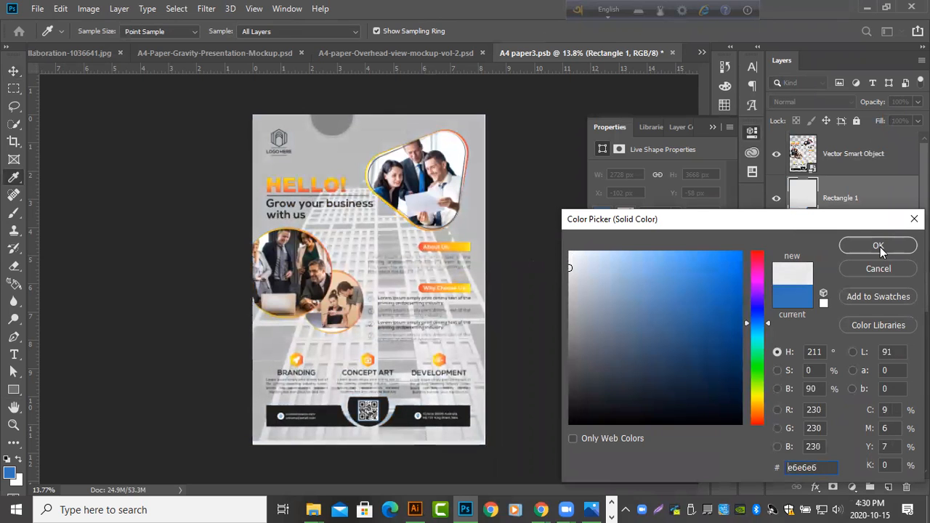
pyautogui.click(879, 247)
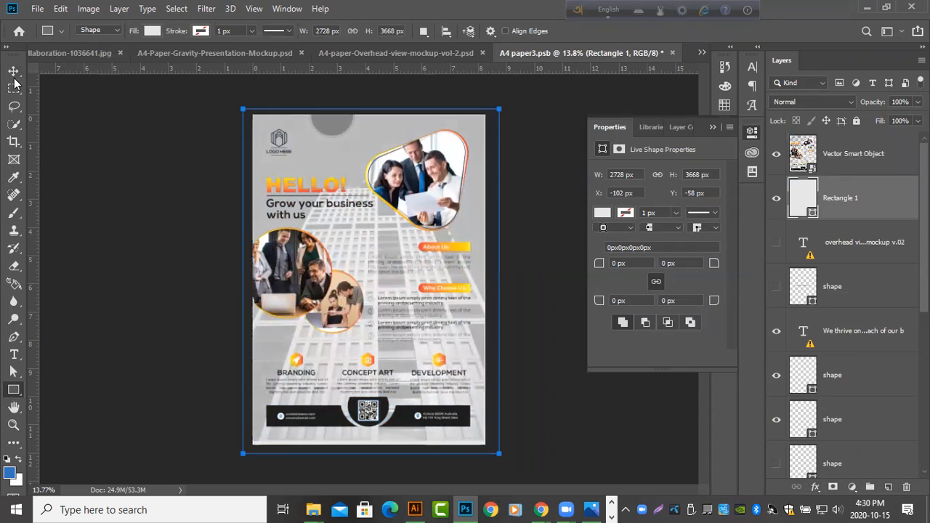
# - Examine the flyer's photos and body text up close against the grey background
pyautogui.click(14, 72)
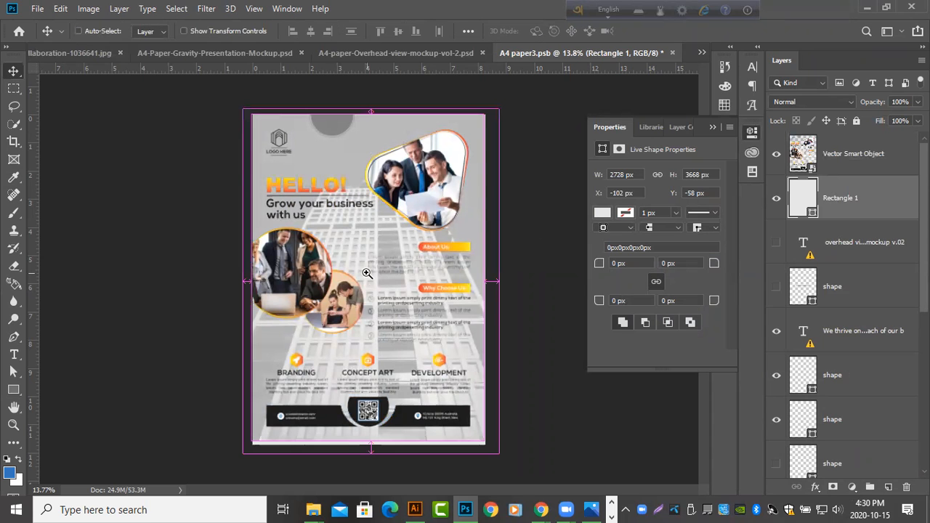
pyautogui.click(367, 273)
pyautogui.click(368, 273)
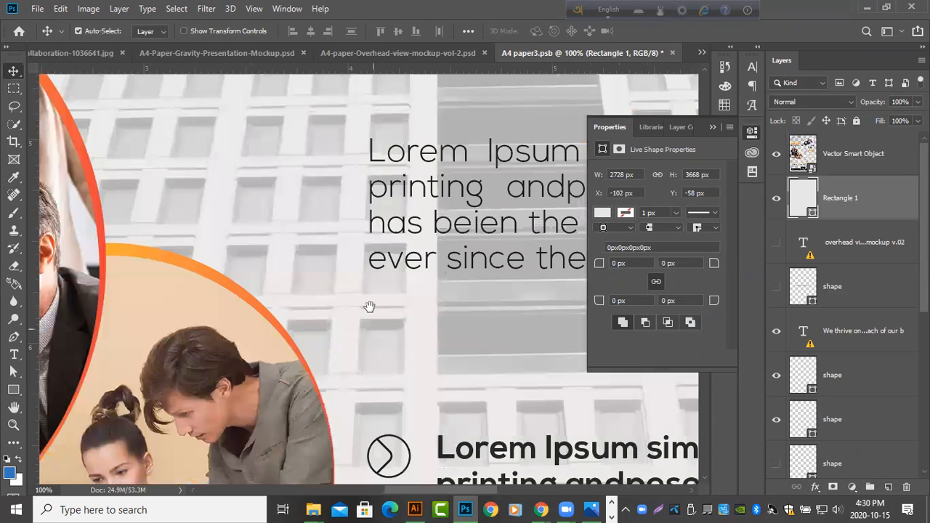
pyautogui.scroll(-3, 310, 277)
pyautogui.scroll(-3, 310, 277)
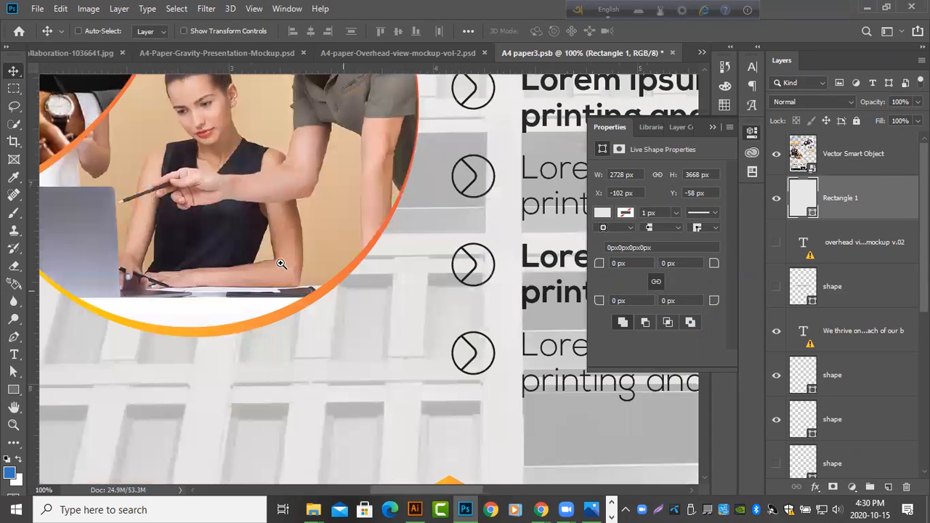
pyautogui.hotkey('ctrl', '0')
pyautogui.hotkey('ctrl', '-')
pyautogui.hotkey('ctrl', '-')
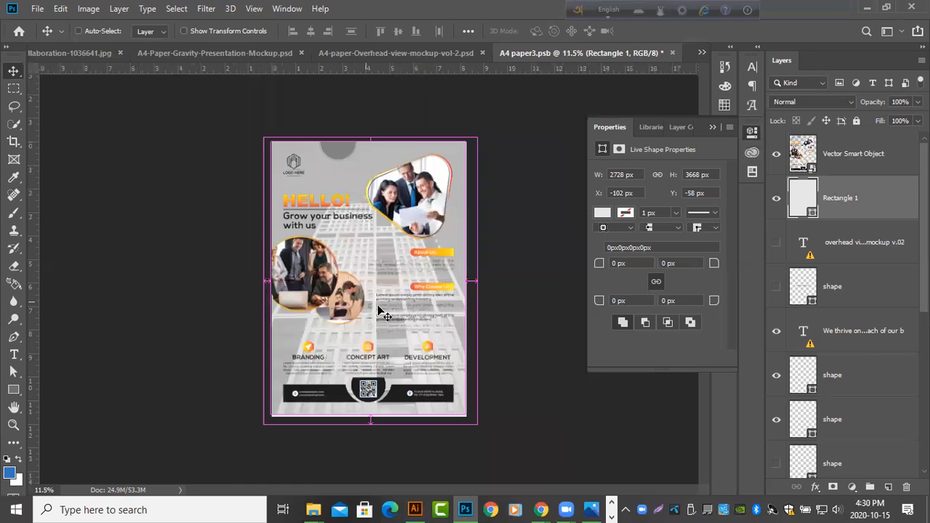
pyautogui.hotkey('ctrl', 't')
pyautogui.keyDown('ctrl'); pyautogui.doubleClick(379, 307); pyautogui.keyUp('ctrl')
pyautogui.moveTo(452, 426); pyautogui.dragTo(293, 169)
pyautogui.moveTo(376, 305); pyautogui.dragTo(421, 336)
pyautogui.moveTo(405, 301); pyautogui.dragTo(262, 230)
pyautogui.moveTo(438, 278); pyautogui.dragTo(459, 306)
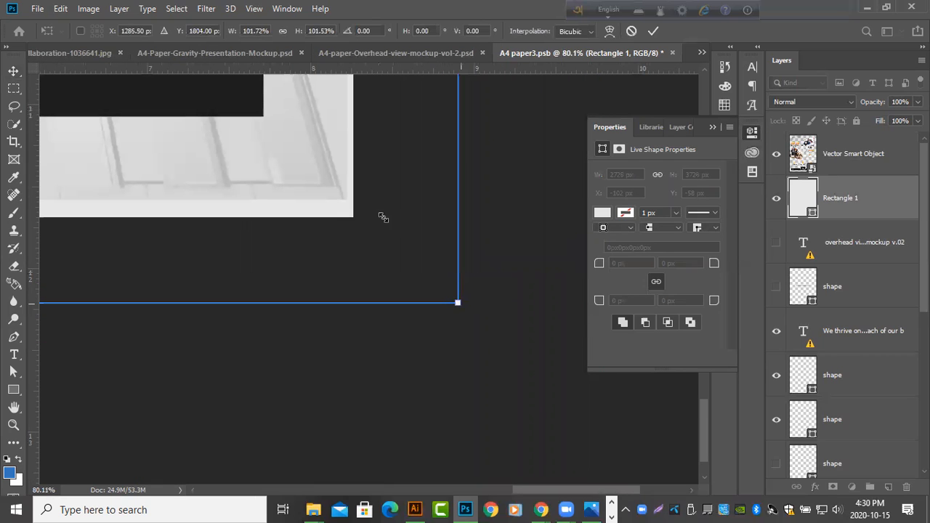
pyautogui.moveTo(316, 173); pyautogui.dragTo(312, 176)
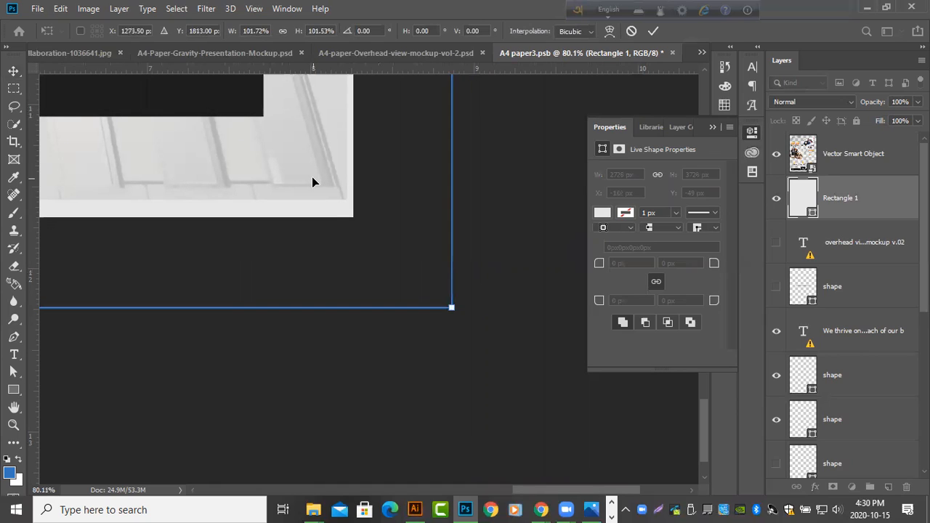
pyautogui.click(627, 34)
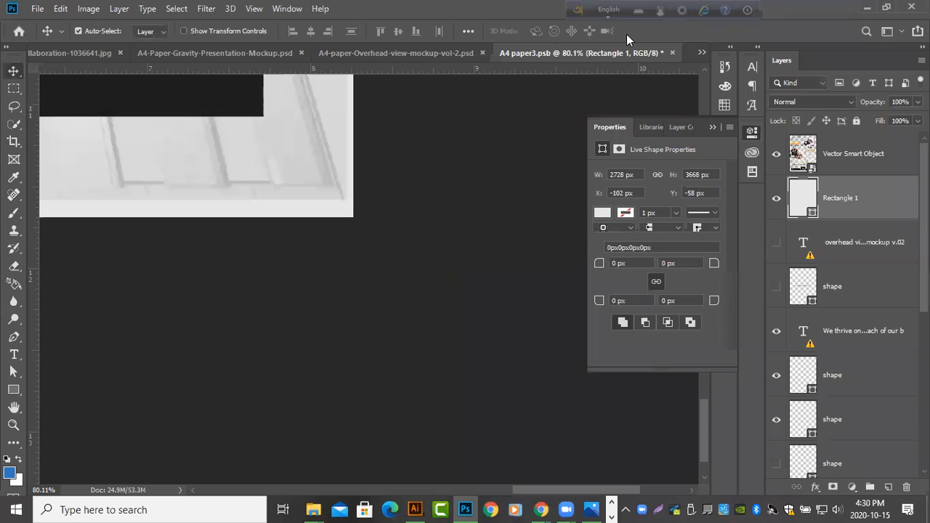
# - Select the flyer smart object and scale it by its lower edge to the page bottom, to about 11.85 in high
pyautogui.click(412, 255)
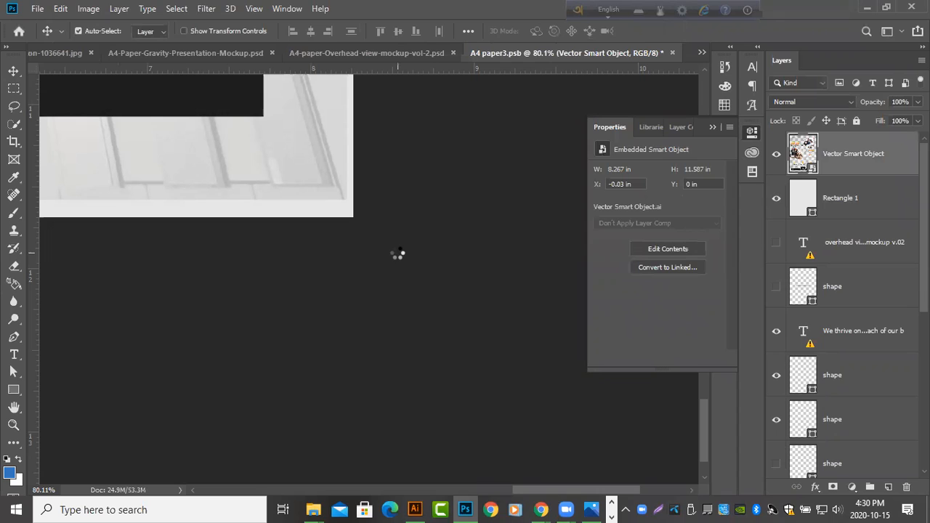
pyautogui.hotkey('ctrl', 't')
pyautogui.moveTo(359, 249); pyautogui.dragTo(339, 231)
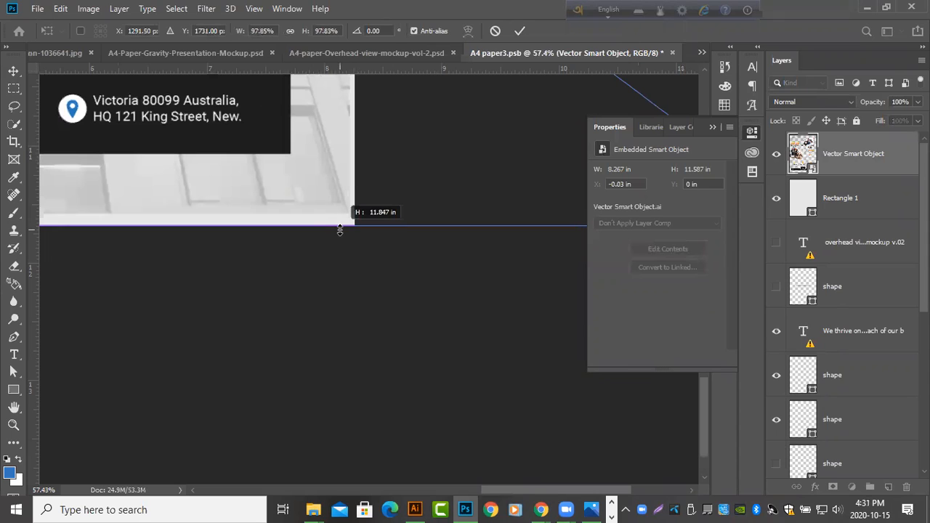
# - Scale the flyer's bounding box down by its upper edge to meet the page top, and apply the transform
pyautogui.moveTo(270, 207); pyautogui.dragTo(610, 227)
pyautogui.moveTo(209, 187); pyautogui.dragTo(486, 188)
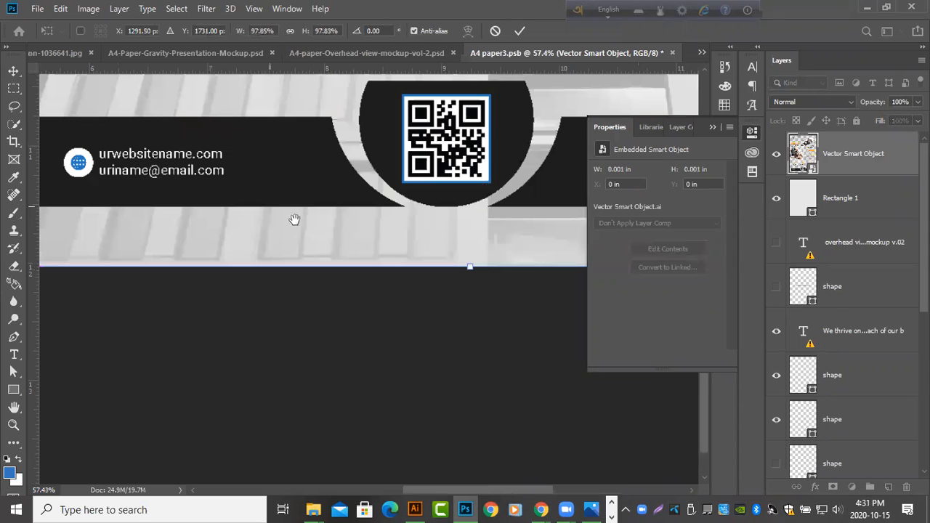
pyautogui.moveTo(294, 220); pyautogui.dragTo(754, 230)
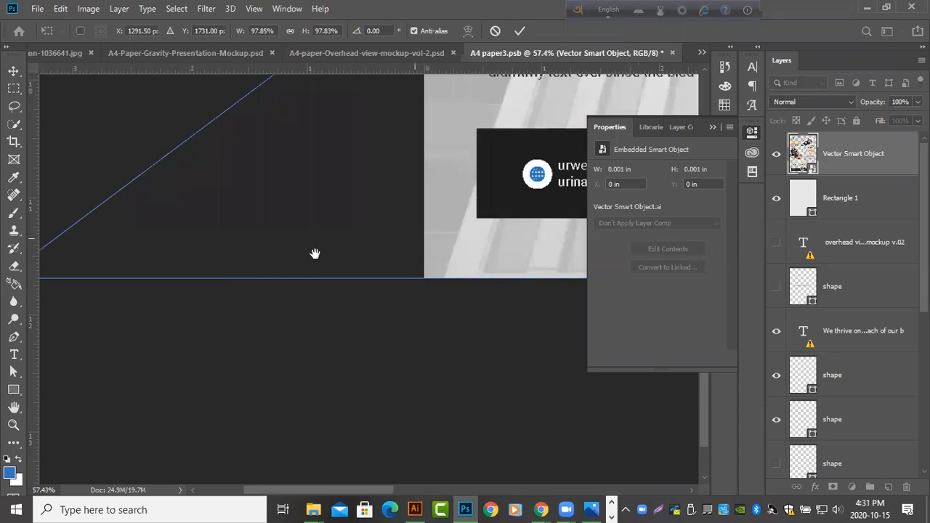
pyautogui.moveTo(315, 254); pyautogui.dragTo(310, 364)
pyautogui.moveTo(355, 231); pyautogui.dragTo(325, 331)
pyautogui.moveTo(362, 210); pyautogui.dragTo(325, 436)
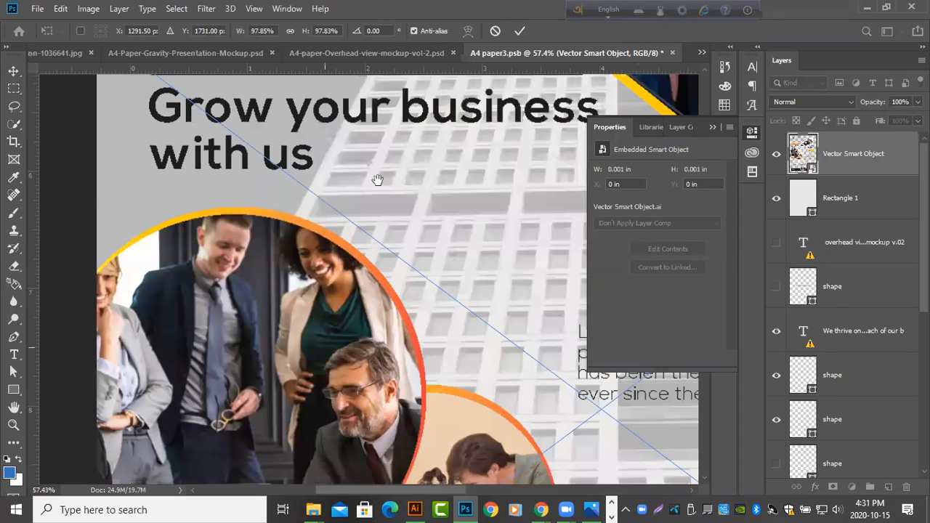
pyautogui.moveTo(378, 181); pyautogui.dragTo(306, 514)
pyautogui.moveTo(354, 251); pyautogui.dragTo(292, 427)
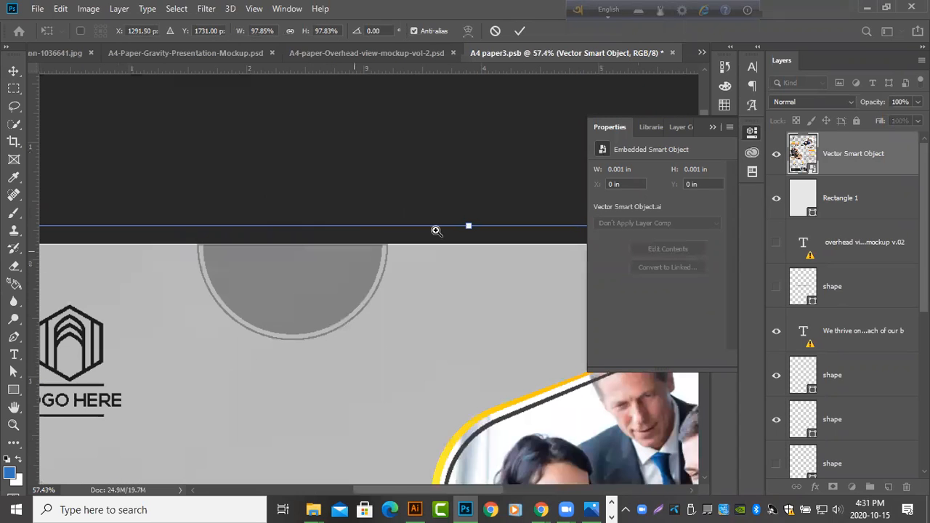
pyautogui.moveTo(436, 230); pyautogui.dragTo(455, 239)
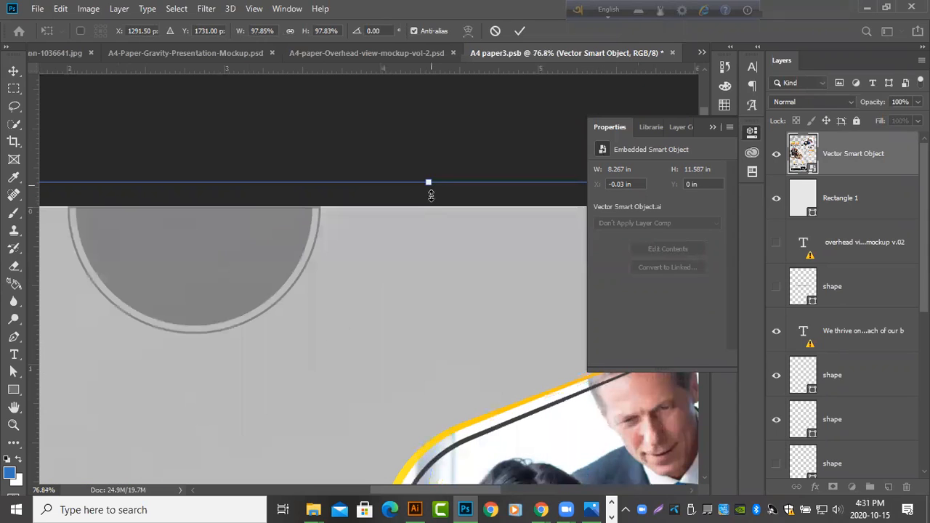
pyautogui.moveTo(431, 195); pyautogui.dragTo(430, 195)
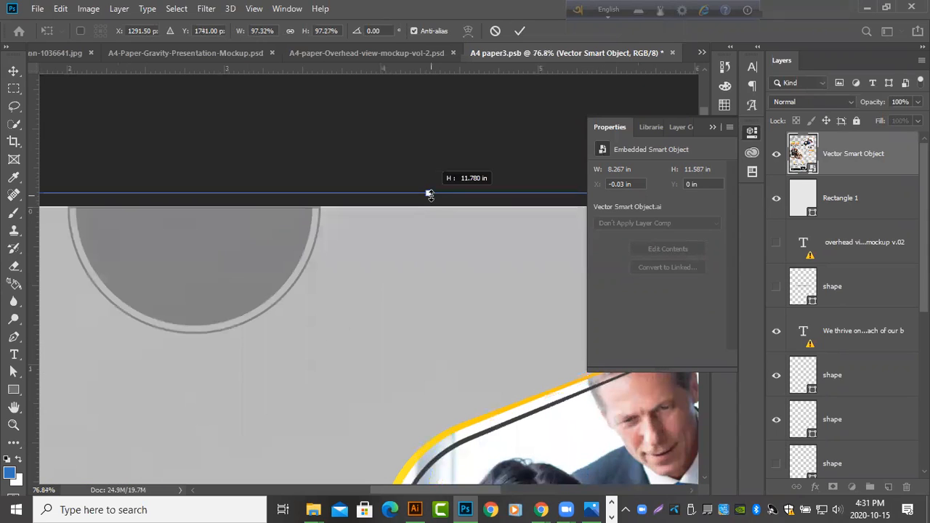
pyautogui.moveTo(428, 218); pyautogui.dragTo(427, 207)
pyautogui.click(521, 31)
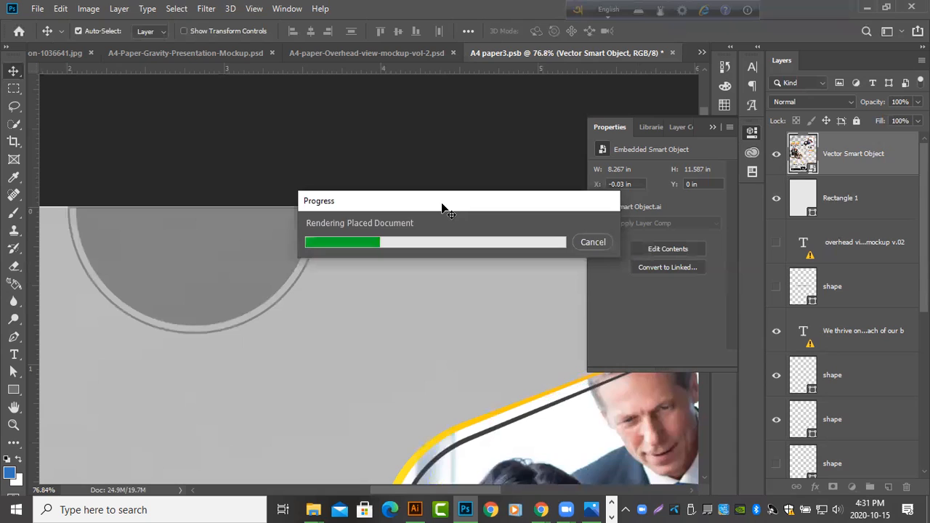
# - Scale the flyer up by its upper edge to about 11.85 in high so the artwork reaches the page top, and apply it
pyautogui.press('ctrl')
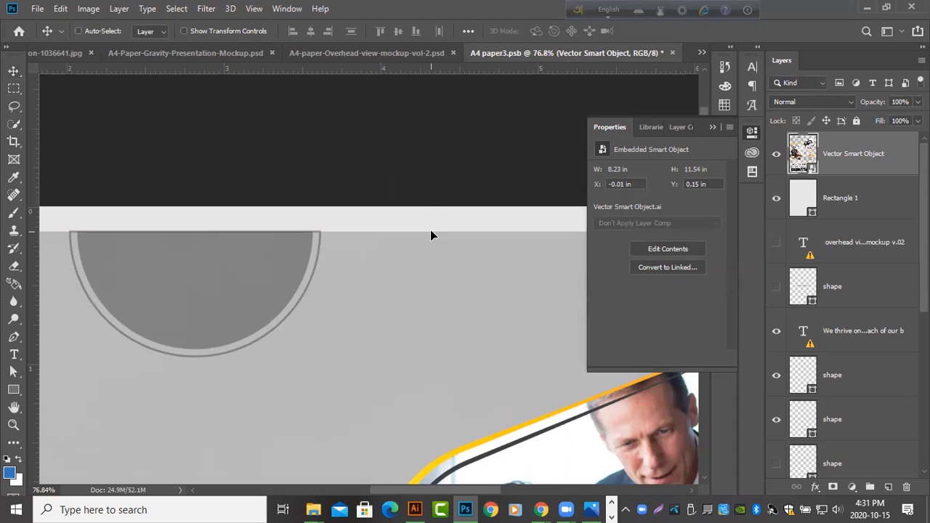
pyautogui.hotkey('ctrl', 't')
pyautogui.moveTo(428, 205); pyautogui.dragTo(428, 181)
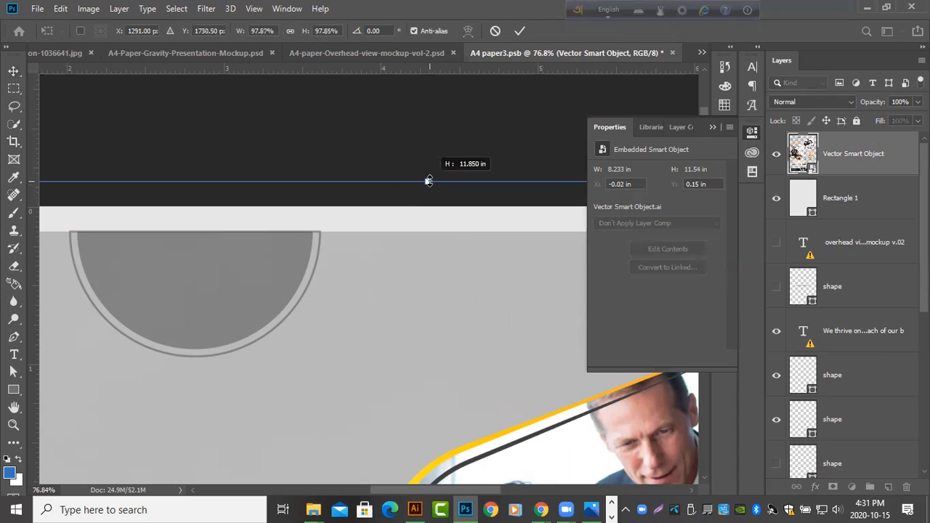
pyautogui.moveTo(429, 181); pyautogui.dragTo(429, 181)
pyautogui.click(520, 32)
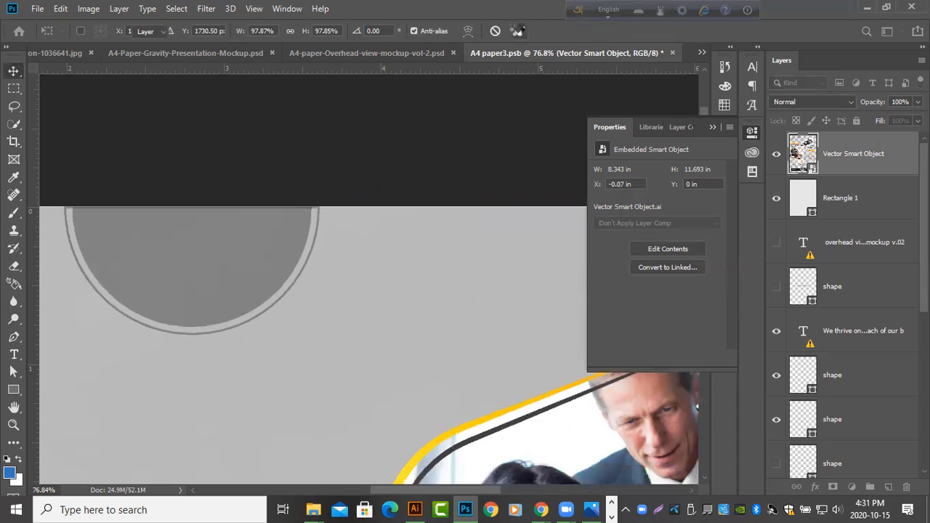
pyautogui.click(519, 31)
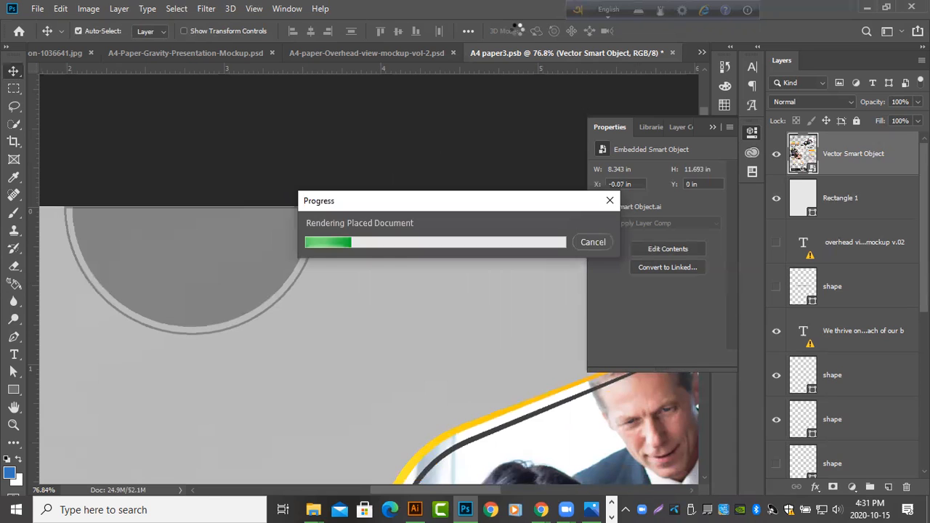
# - Collapse the object properties and save the A4 paper3.psb smart object contents
pyautogui.click(748, 133)
pyautogui.scroll(-3, 411, 227)
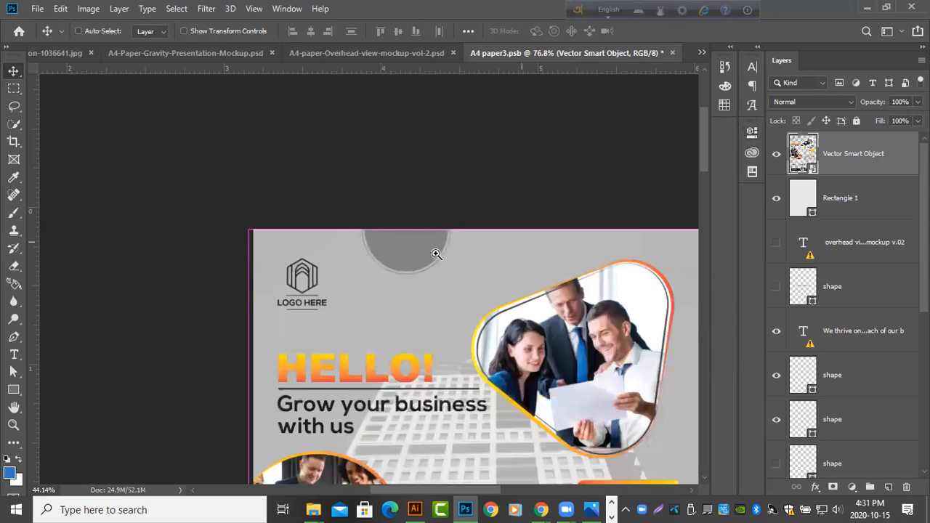
pyautogui.scroll(-3, 436, 254)
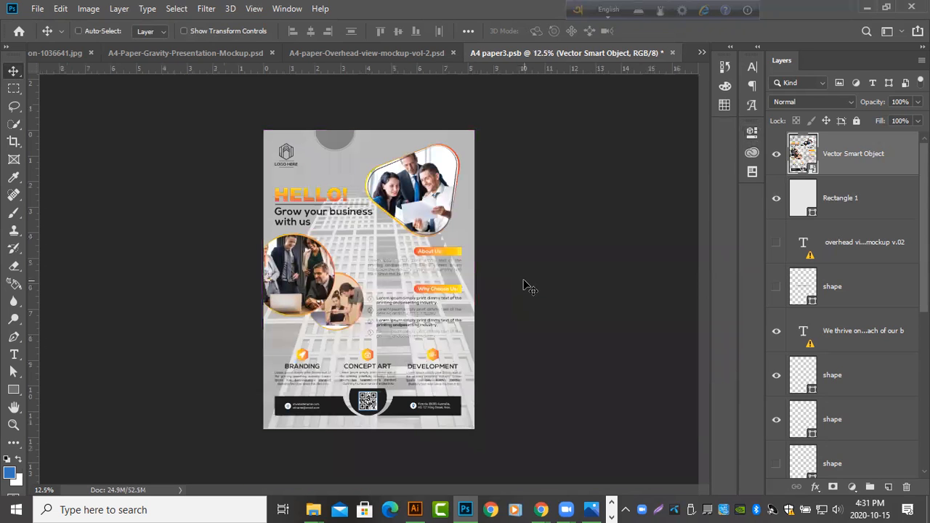
pyautogui.hotkey('ctrl', 's')
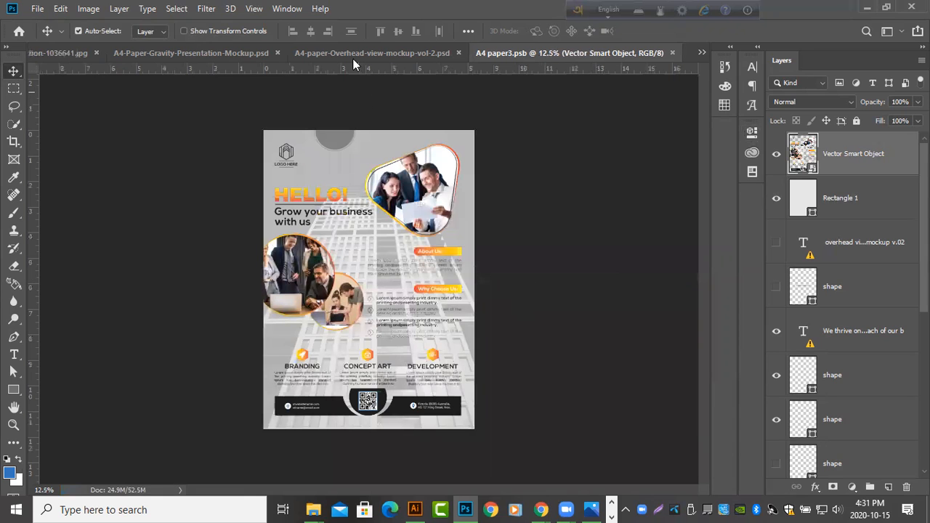
# - Return to the A4 paper overhead view mockup document and examine how the flyer sits on the paper
pyautogui.click(353, 58)
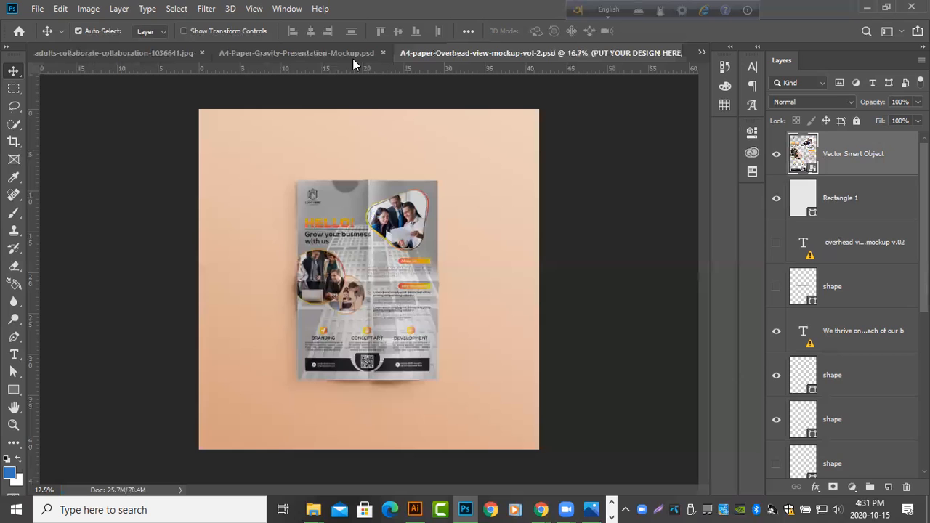
pyautogui.click(405, 261)
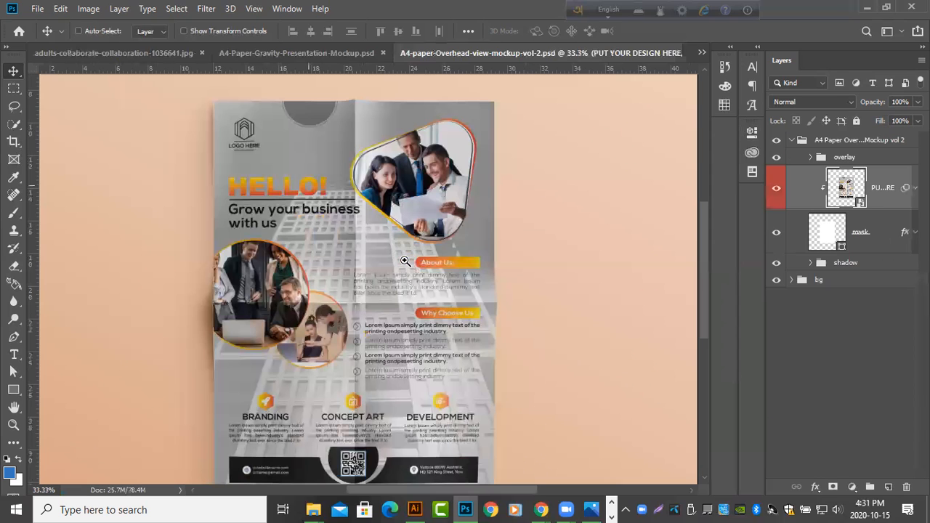
pyautogui.click(405, 261)
pyautogui.scroll(-3, 384, 256)
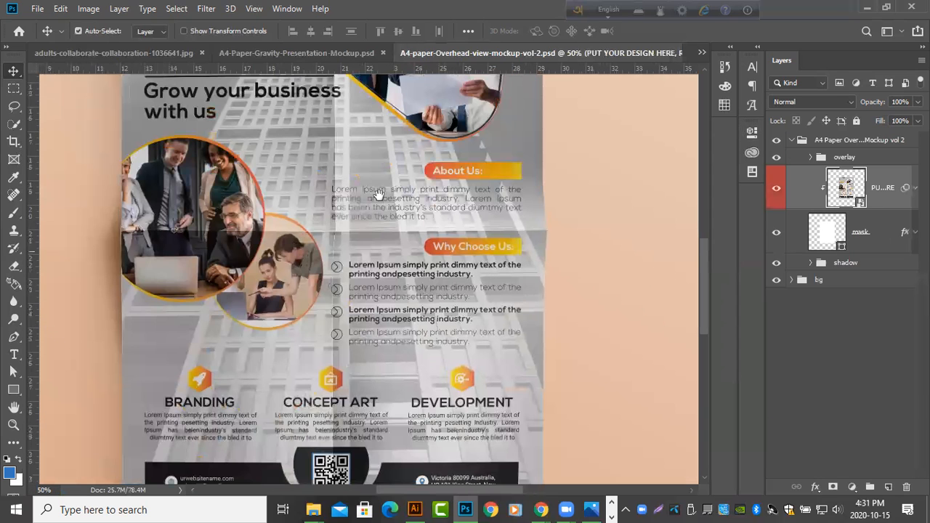
pyautogui.scroll(-2, 382, 208)
pyautogui.moveTo(387, 224); pyautogui.dragTo(387, 226)
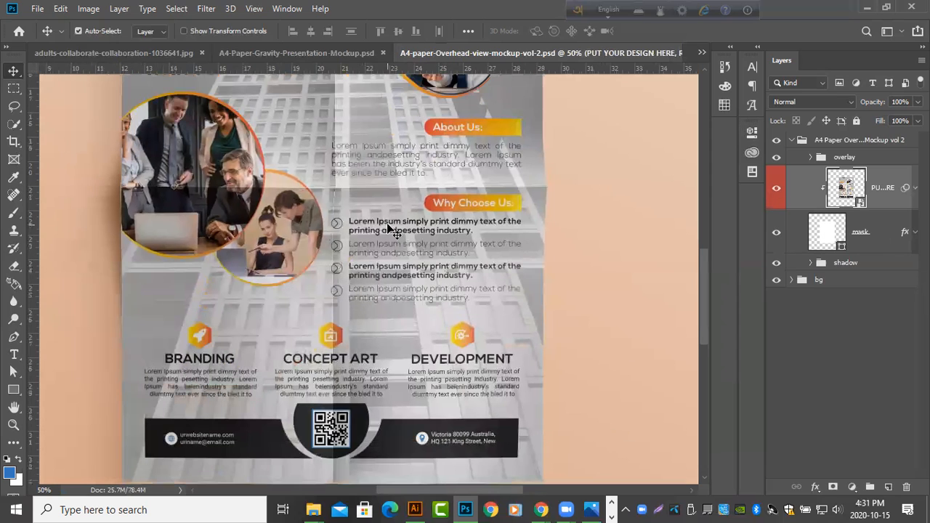
pyautogui.scroll(1, 388, 226)
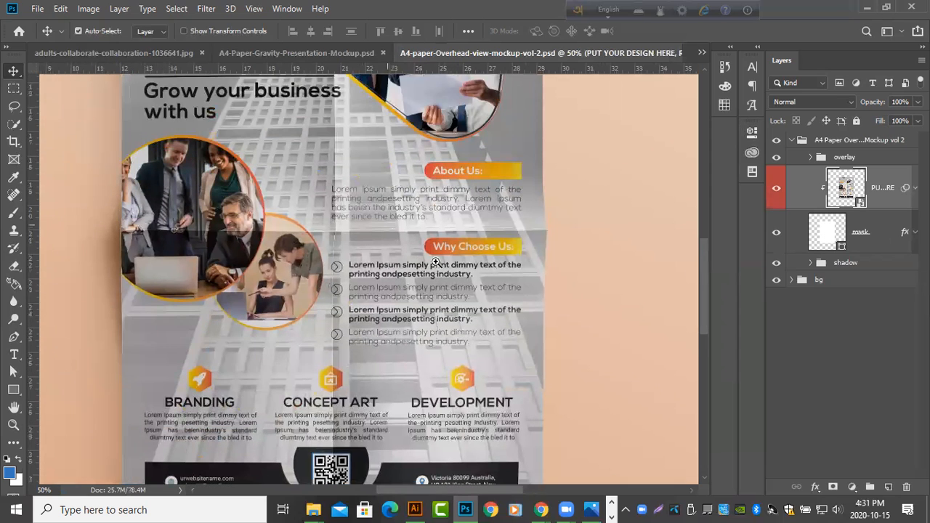
pyautogui.moveTo(437, 262); pyautogui.dragTo(387, 250)
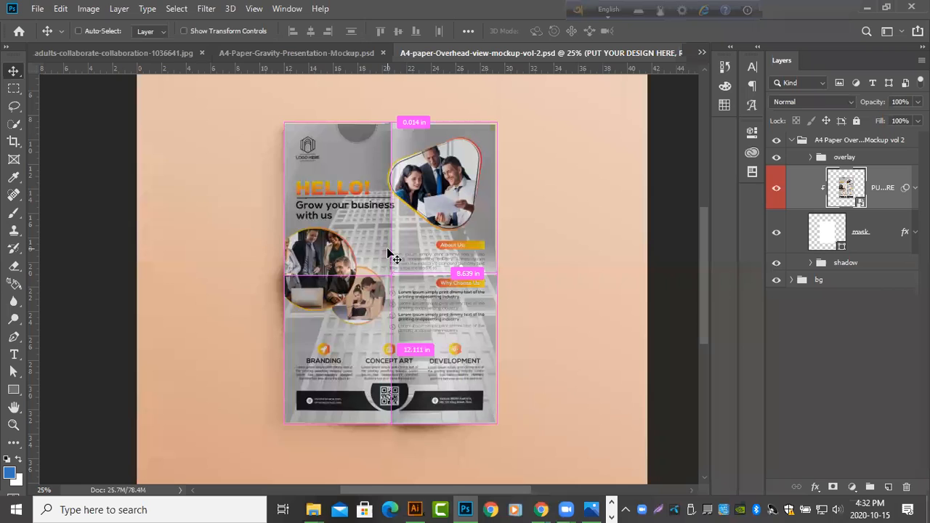
# - Examine the flyer's text, photos and building background up close across the mockup page
pyautogui.keyDown('ctrl'); pyautogui.click(403, 255); pyautogui.keyUp('ctrl')
pyautogui.keyDown('ctrl'); pyautogui.click(403, 254); pyautogui.keyUp('ctrl')
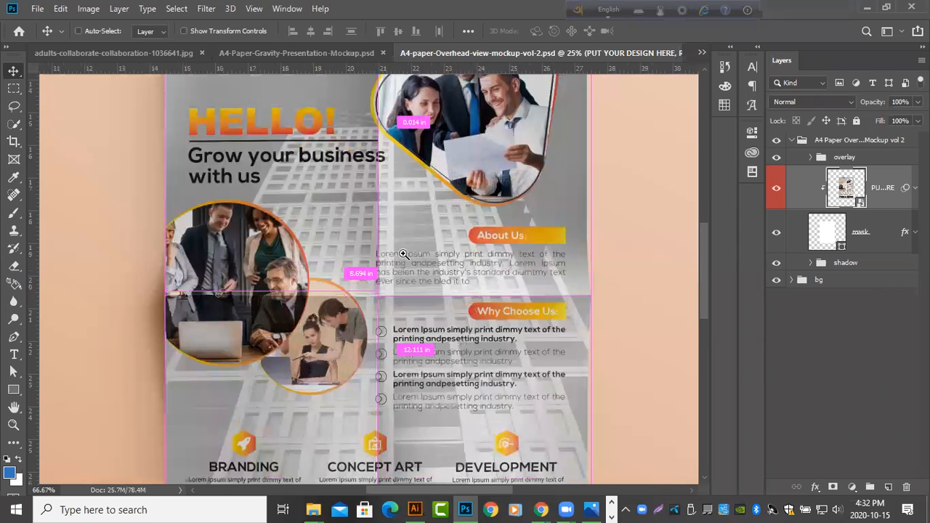
pyautogui.keyDown('ctrl'); pyautogui.click(429, 293); pyautogui.keyUp('ctrl')
pyautogui.scroll(-2, 434, 221)
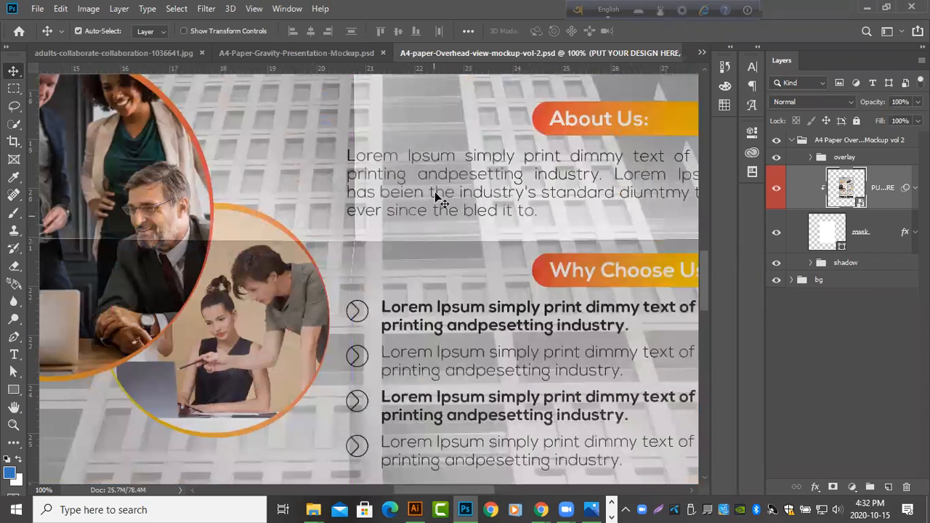
pyautogui.scroll(-1, 435, 193)
pyautogui.scroll(-3, 434, 210)
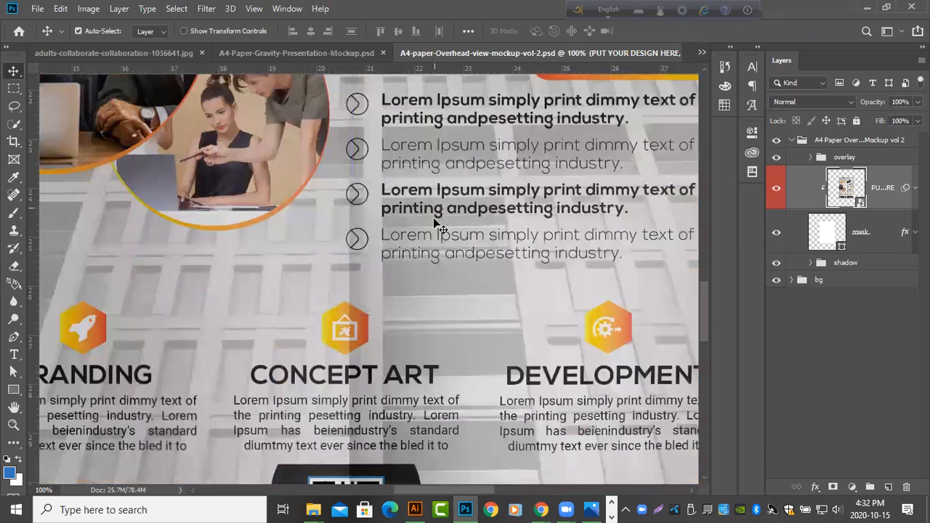
pyautogui.scroll(-1, 434, 224)
pyautogui.scroll(1, 434, 220)
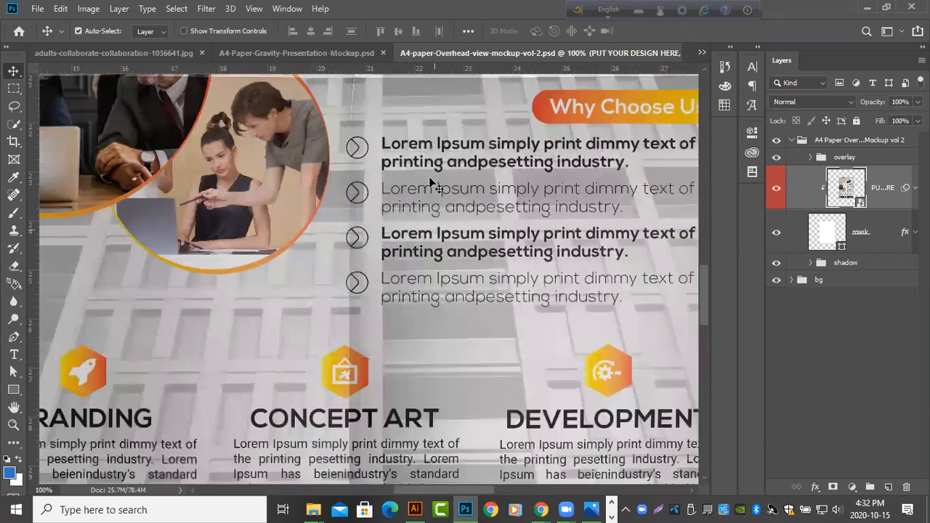
pyautogui.scroll(3, 429, 211)
pyautogui.scroll(1, 421, 244)
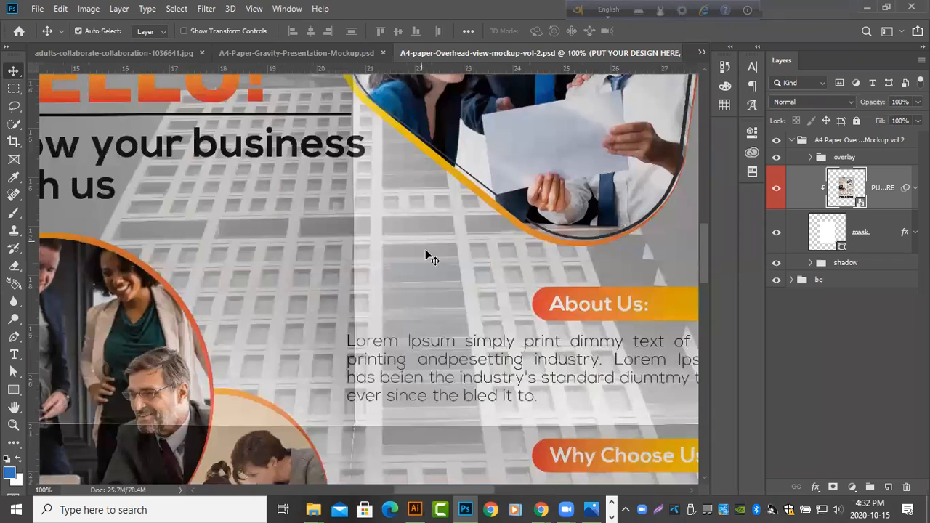
pyautogui.scroll(3, 428, 254)
pyautogui.moveTo(425, 247); pyautogui.dragTo(367, 248)
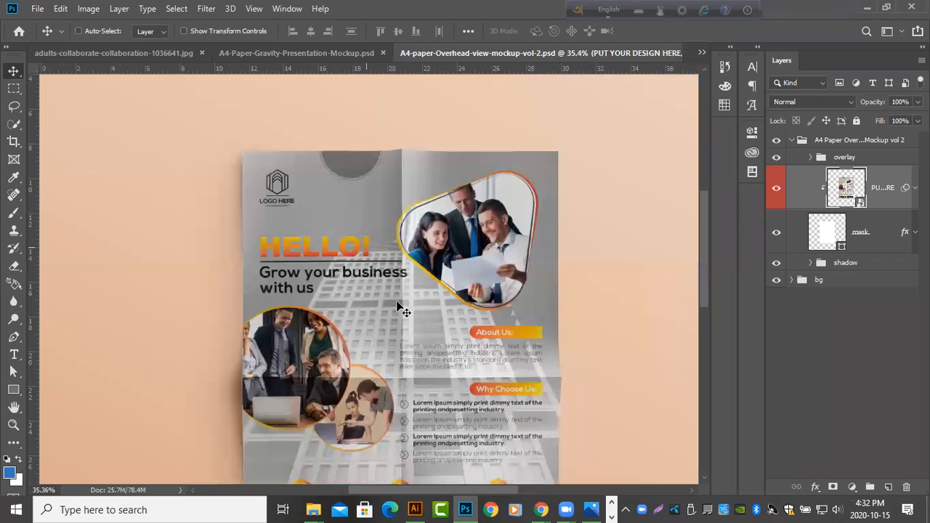
pyautogui.hotkey('ctrl', '+')
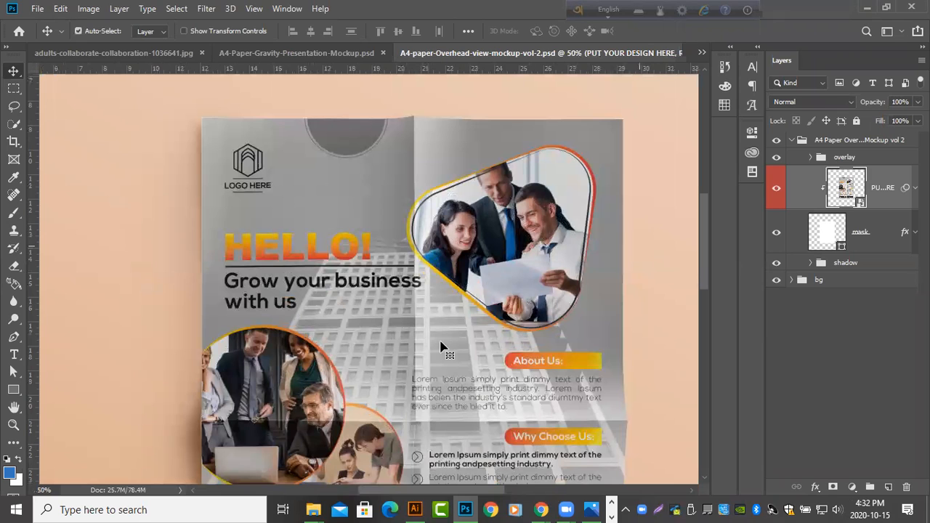
# - Switch to the flyer design in Illustrator, select its background clip group and examine its extent
pyautogui.hotkey('alt', 'Tab')
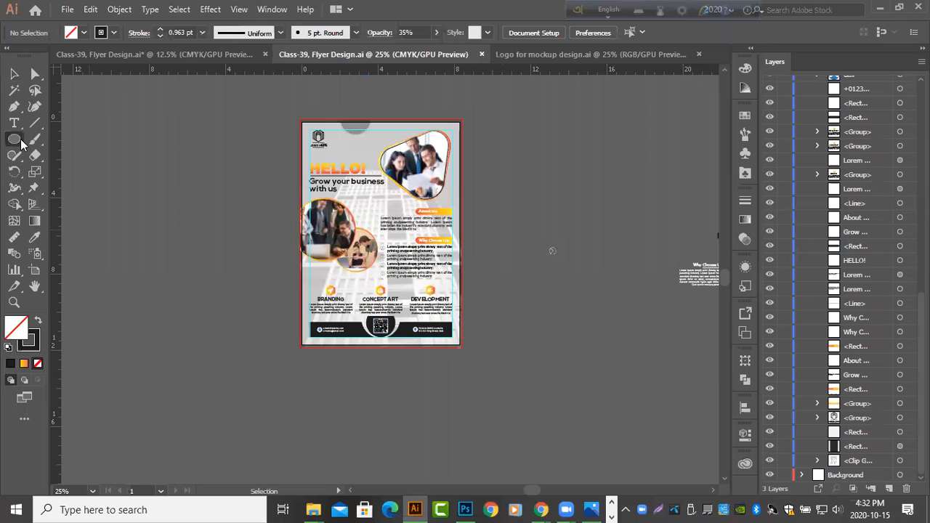
pyautogui.click(14, 140)
pyautogui.click(11, 73)
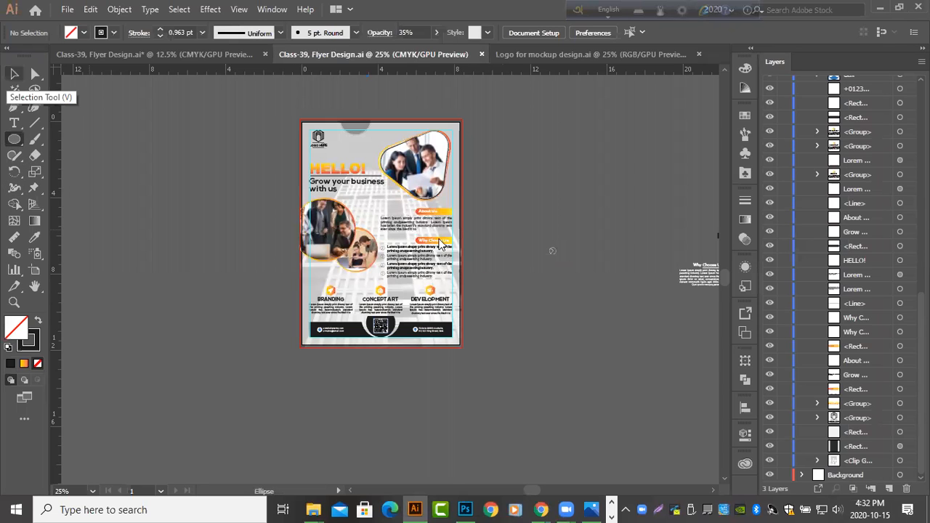
pyautogui.hotkey('ctrl', '1')
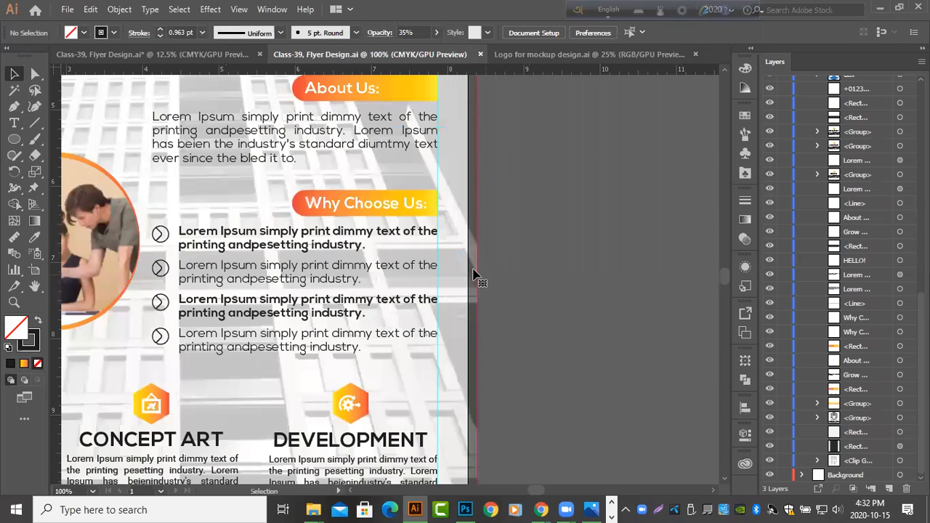
pyautogui.click(473, 274)
pyautogui.scroll(-2, 473, 275)
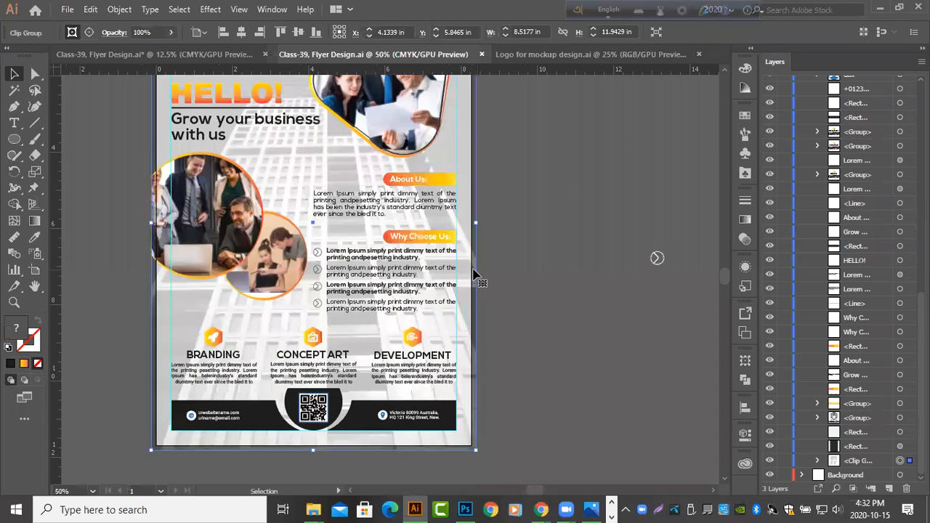
pyautogui.scroll(2, 474, 275)
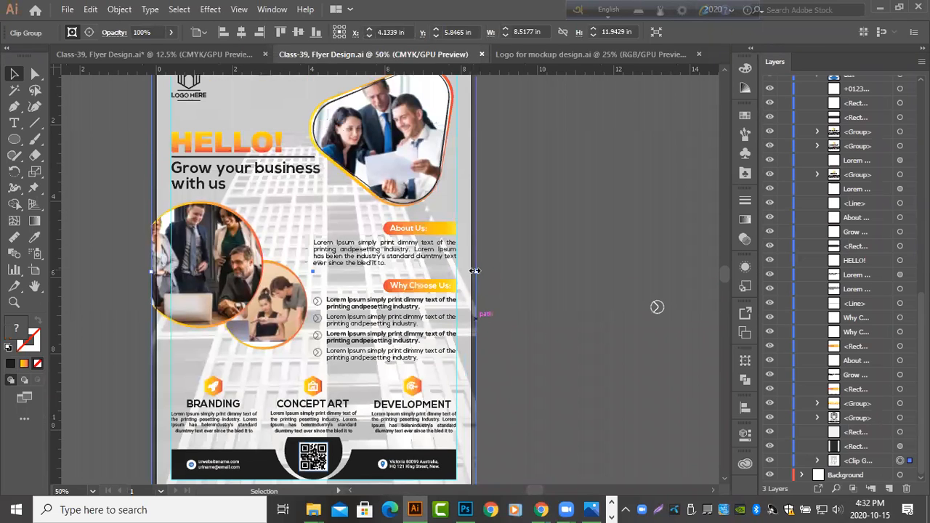
pyautogui.scroll(-1, 473, 270)
# - Draw a rectangle over the flyer's full bleed area and fill it with light grey #d3d3d3
pyautogui.moveTo(10, 142); pyautogui.dragTo(57, 144)
pyautogui.moveTo(257, 119); pyautogui.dragTo(260, 120)
pyautogui.moveTo(474, 425); pyautogui.dragTo(474, 425)
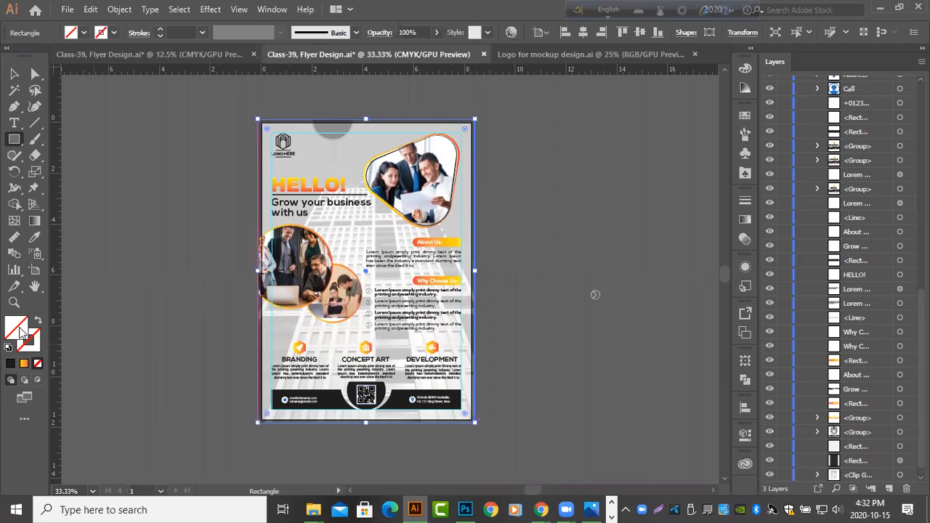
pyautogui.doubleClick(17, 329)
pyautogui.click(416, 287)
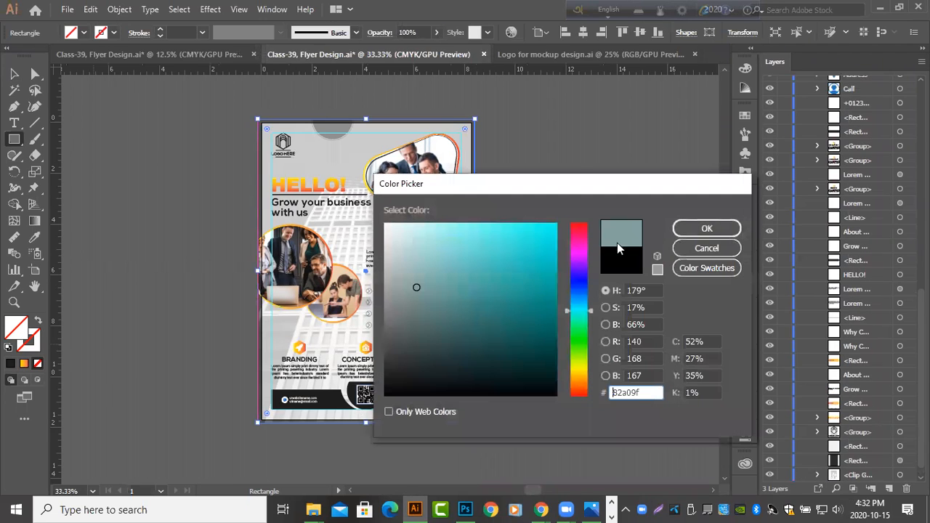
pyautogui.click(688, 232)
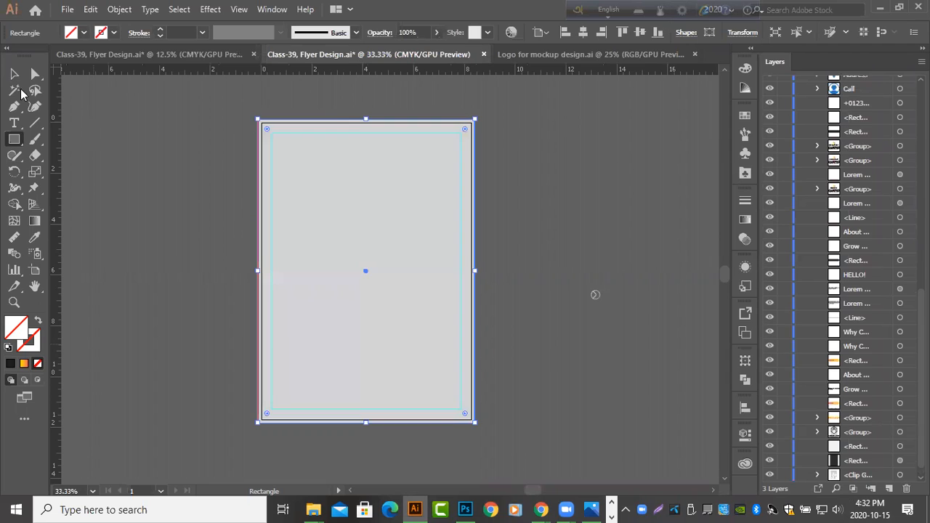
# - Send the grey rectangle behind all the flyer artwork and change its fill to #efefef
pyautogui.click(14, 75)
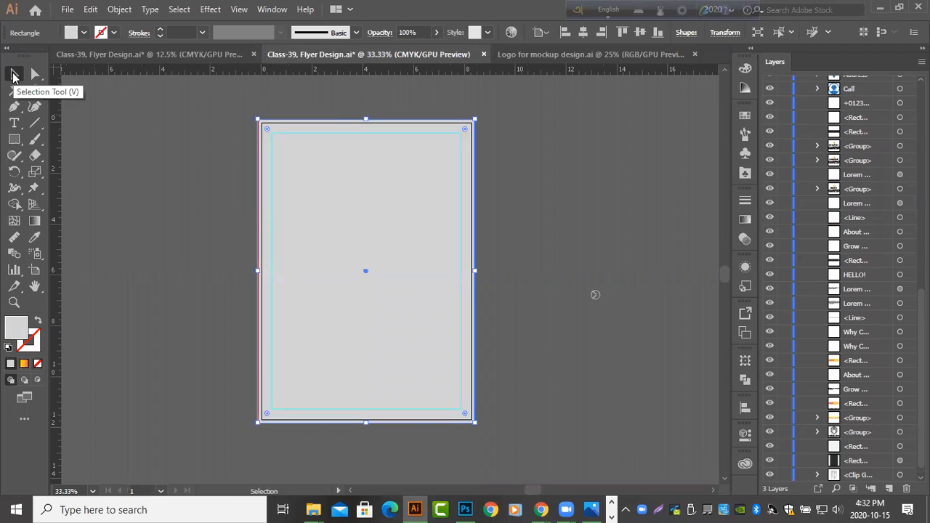
pyautogui.hotkey('ctrl', 'shift', '[')
pyautogui.scroll(1, 300, 246)
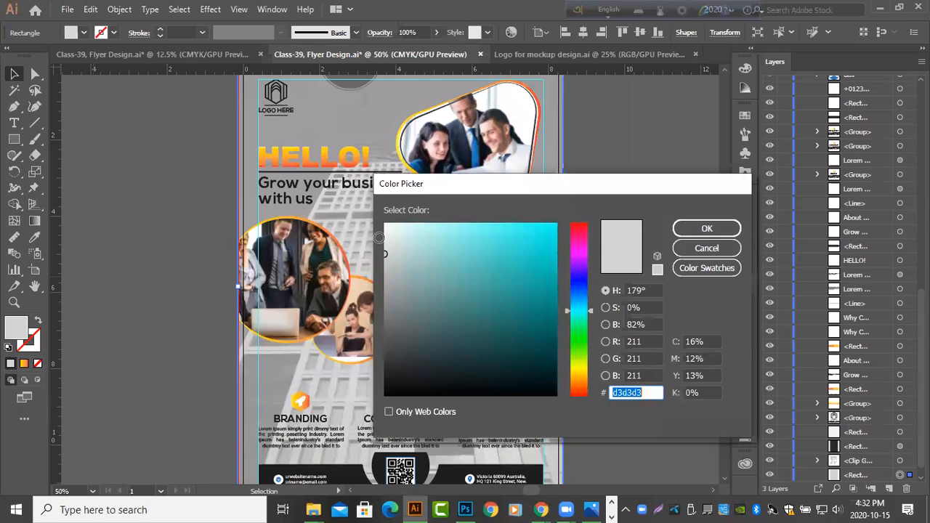
pyautogui.click(385, 243)
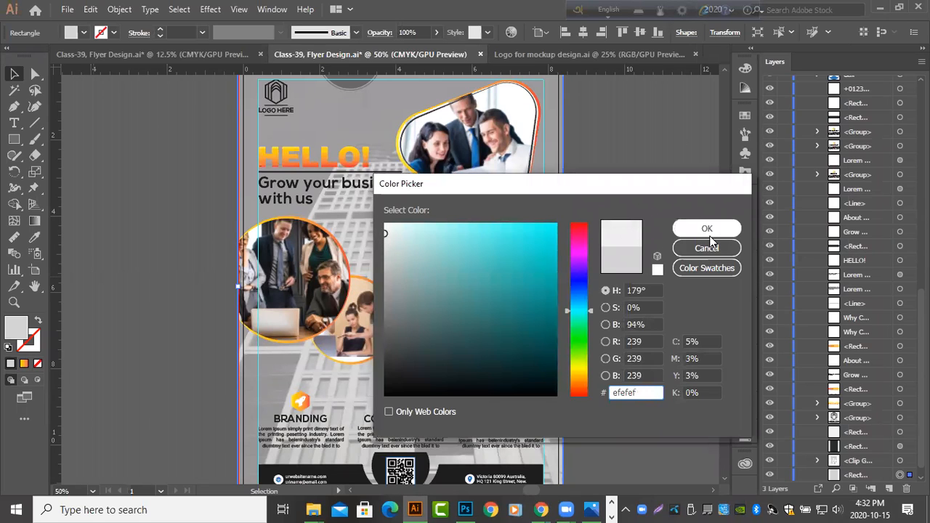
pyautogui.click(708, 231)
# - Isolate the building image inside the flyer's background clip group and set its opacity to 10%
pyautogui.moveTo(639, 254); pyautogui.dragTo(613, 201)
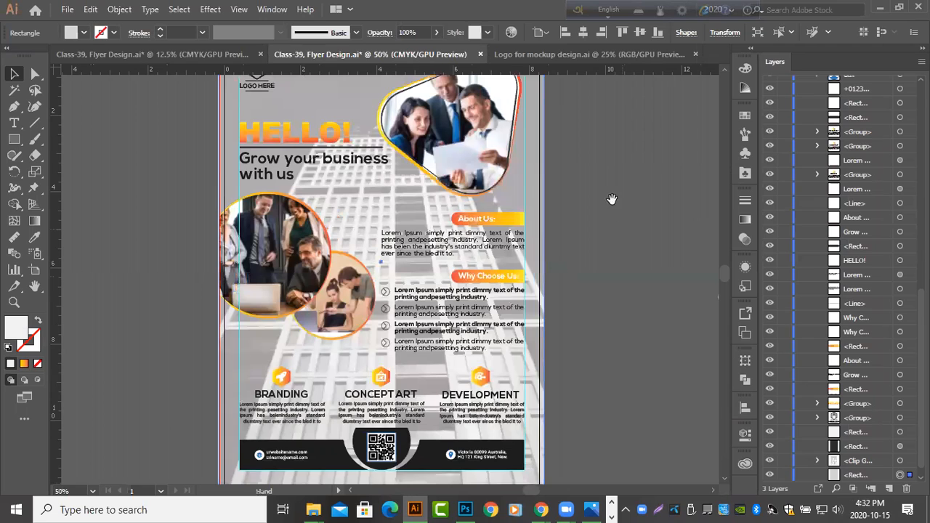
pyautogui.scroll(1, 613, 250)
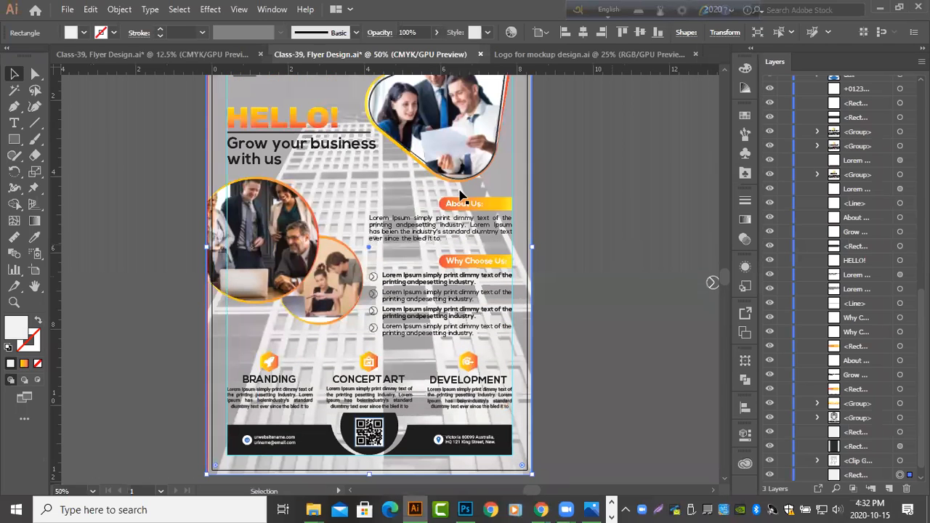
pyautogui.scroll(3, 536, 257)
pyautogui.scroll(2, 542, 283)
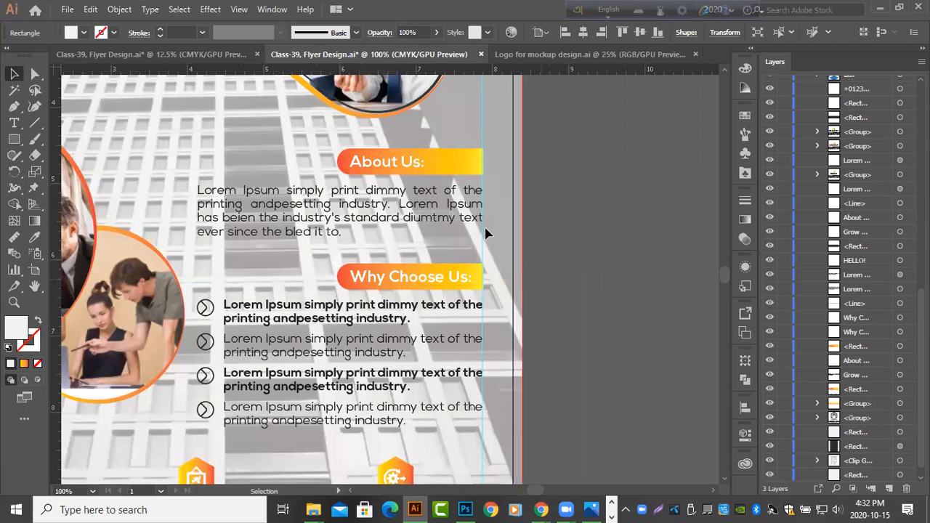
pyautogui.doubleClick(521, 241)
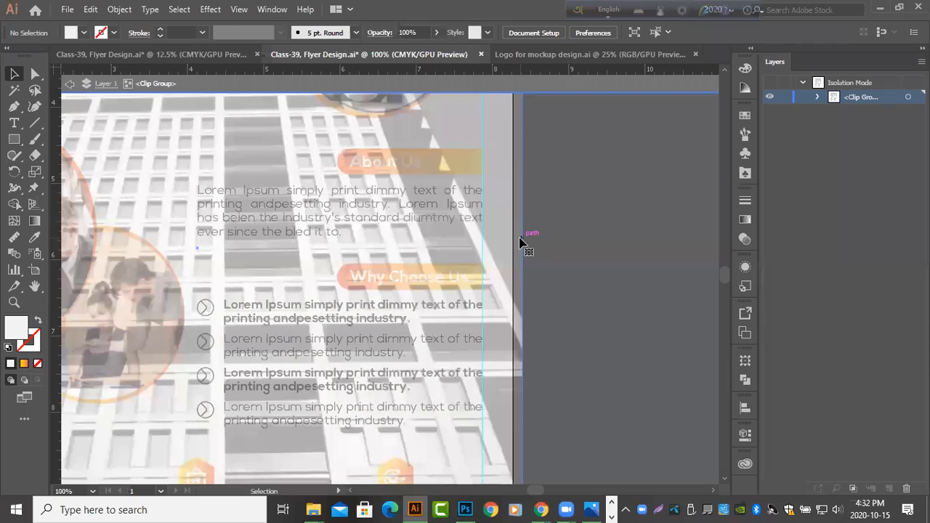
pyautogui.click(523, 242)
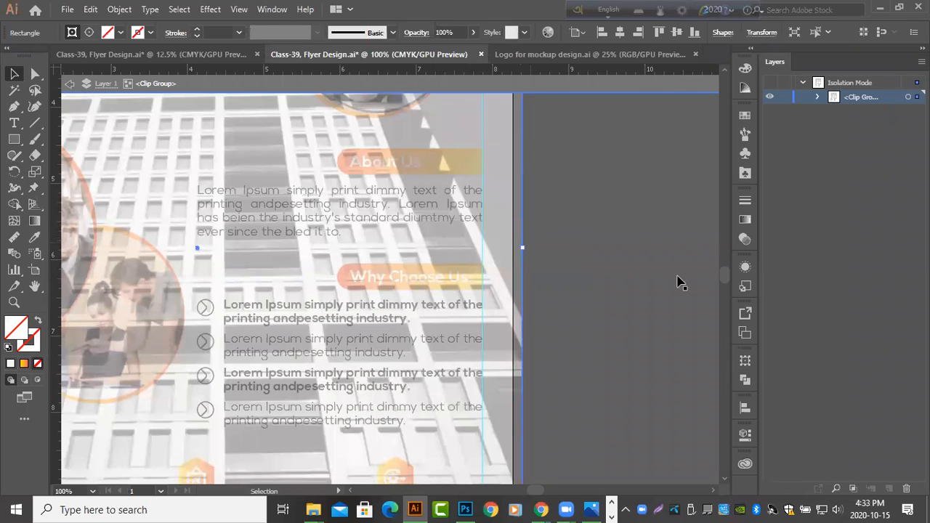
pyautogui.click(747, 239)
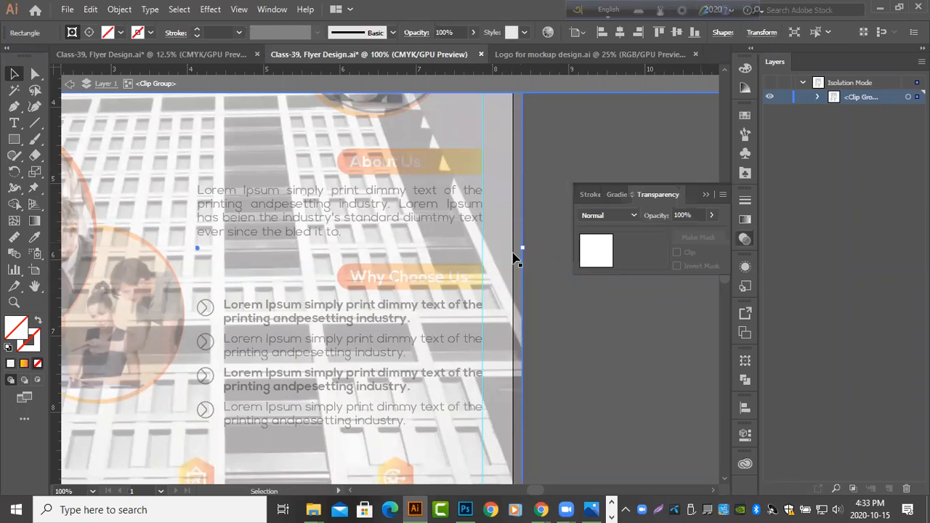
pyautogui.click(518, 260)
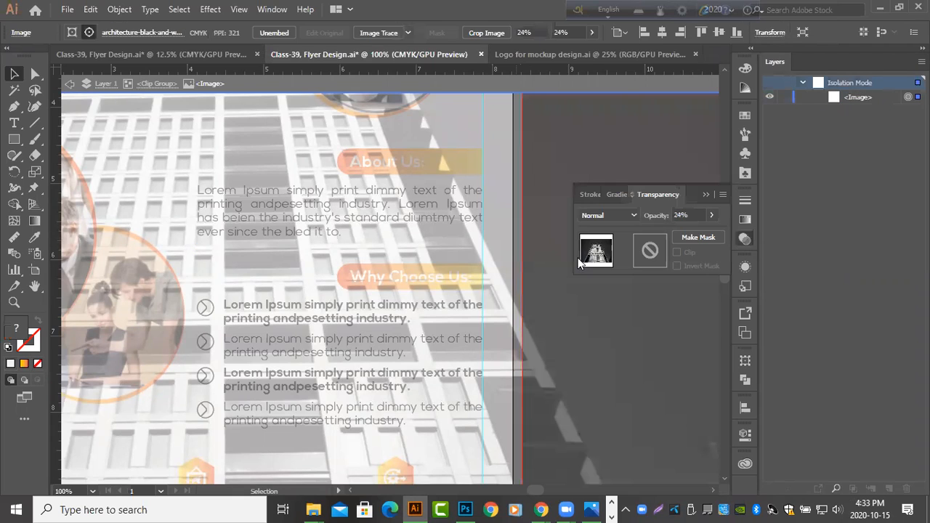
pyautogui.click(674, 214)
pyautogui.write('10')
pyautogui.press('Return')
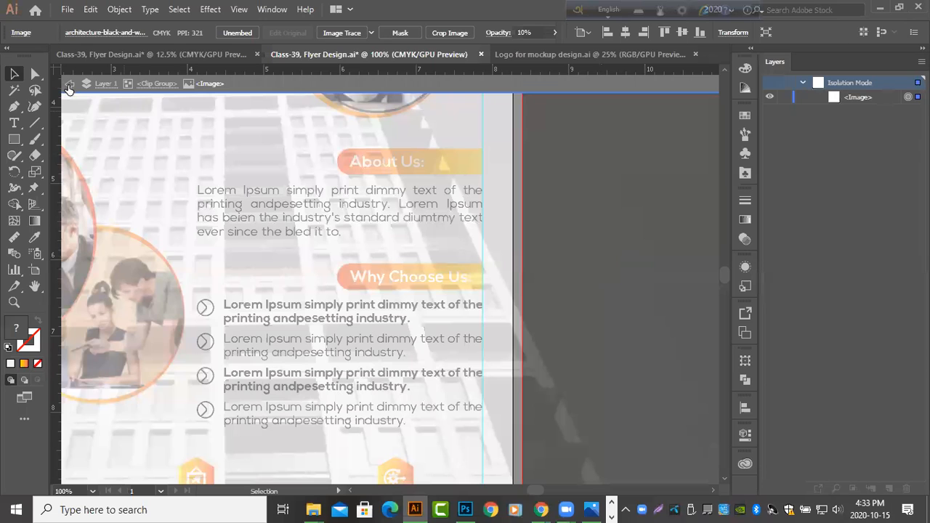
# - Exit isolation mode and review the whole flyer
pyautogui.click(69, 86)
pyautogui.click(69, 86)
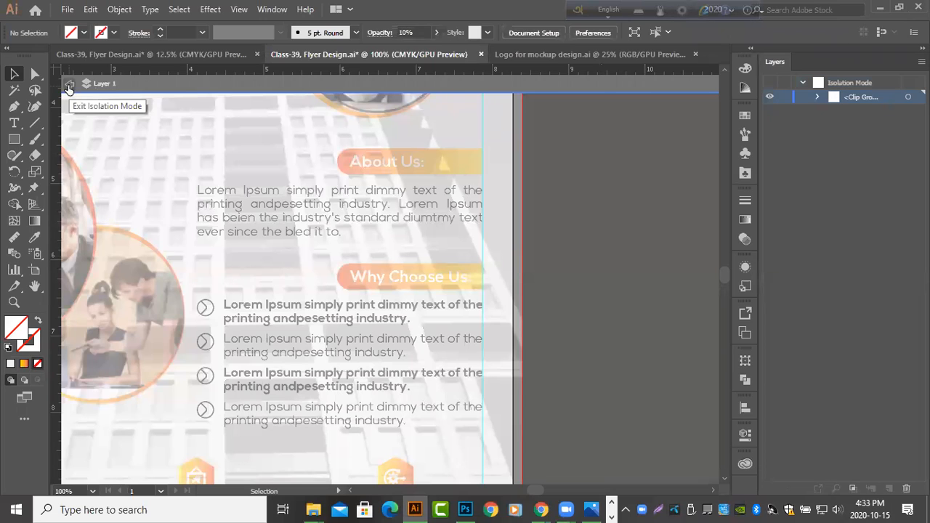
pyautogui.doubleClick(532, 279)
pyautogui.scroll(-2, 532, 279)
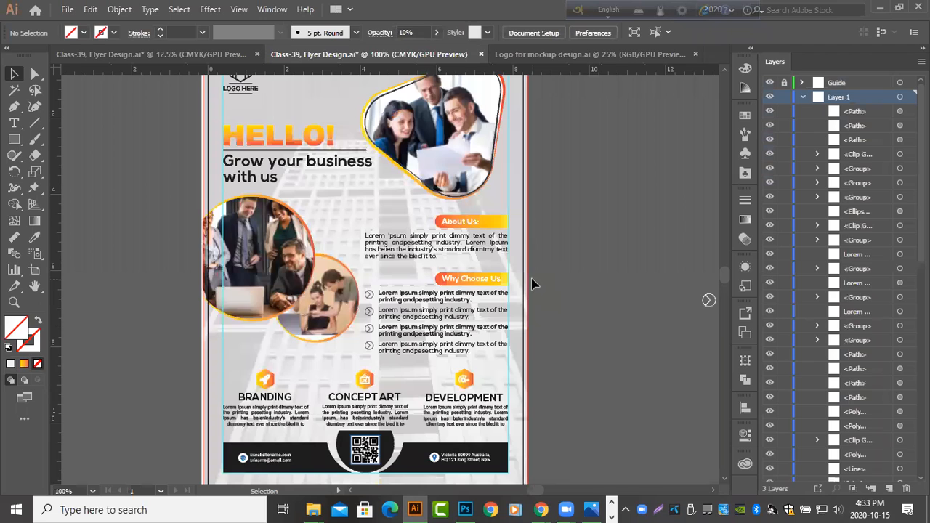
pyautogui.scroll(-3, 532, 283)
pyautogui.scroll(2, 552, 279)
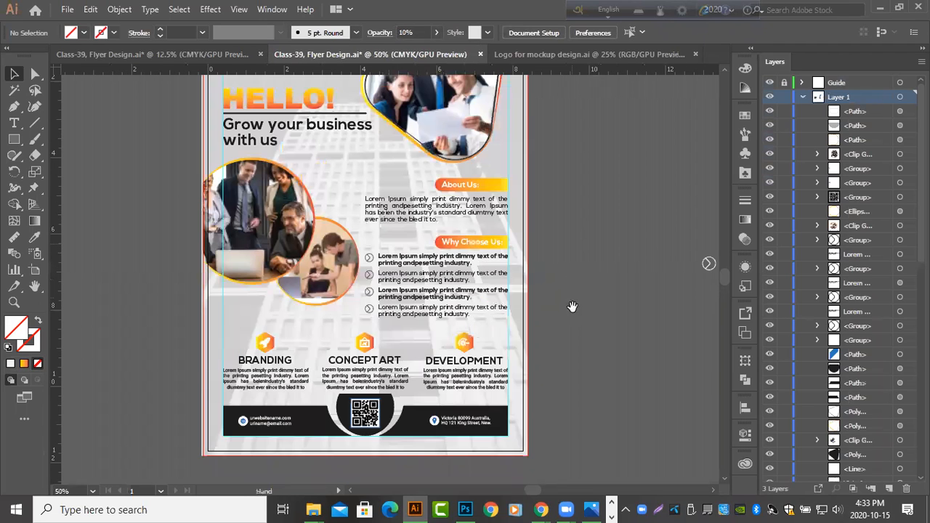
# - Review the whole flyer for how the artwork and text read against the lightened building background
pyautogui.scroll(-1, 573, 312)
pyautogui.scroll(-1, 573, 313)
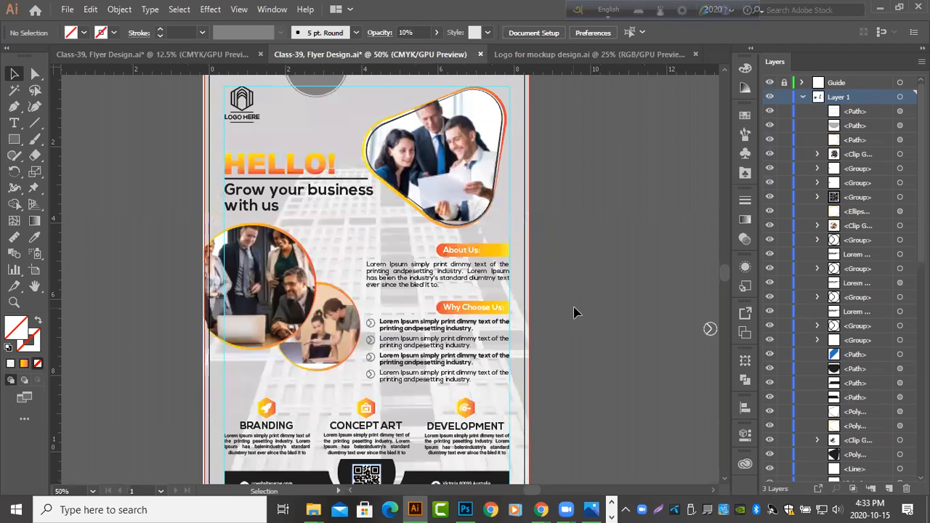
pyautogui.scroll(-2, 574, 313)
pyautogui.scroll(-1, 575, 313)
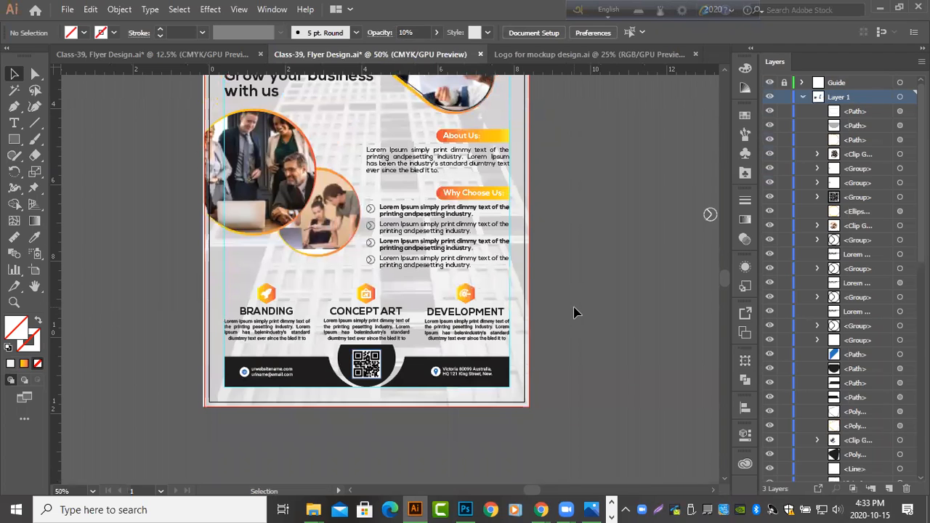
pyautogui.scroll(2, 575, 313)
pyautogui.scroll(9, 574, 313)
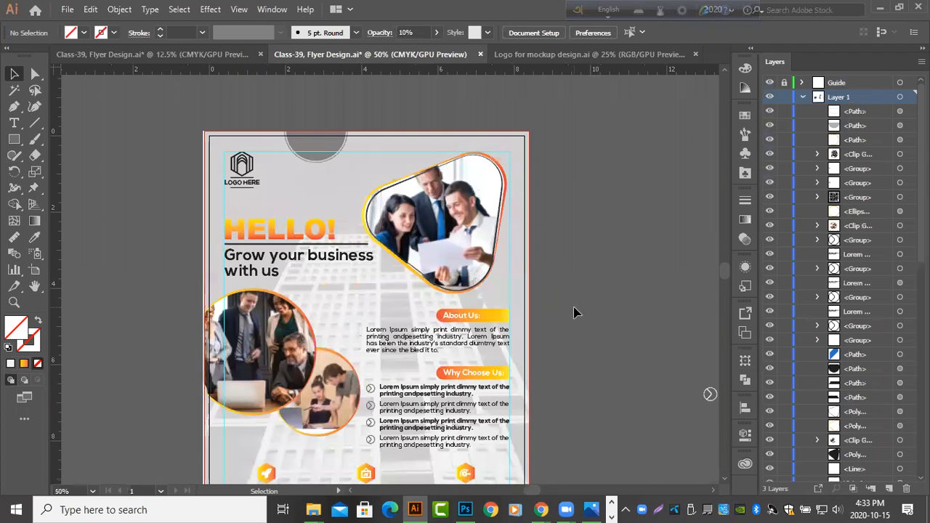
pyautogui.scroll(2, 574, 312)
pyautogui.scroll(-10, 574, 313)
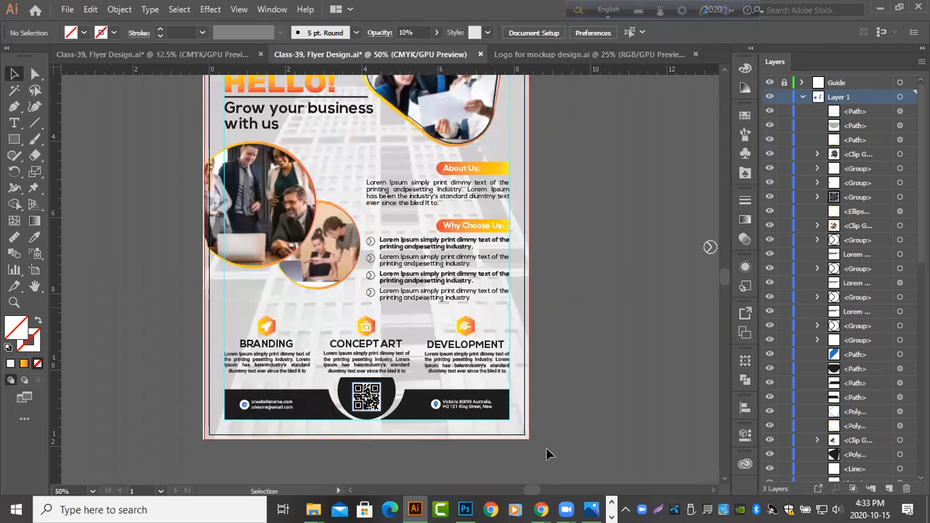
# - Select the light grey background rectangle at the flyer's lower edge and change its fill to #dddddd
pyautogui.scroll(4, 509, 418)
pyautogui.moveTo(472, 409)
pyautogui.mouseDown()
pyautogui.moveTo(453, 407)
pyautogui.moveTo(473, 401)
pyautogui.mouseUp()
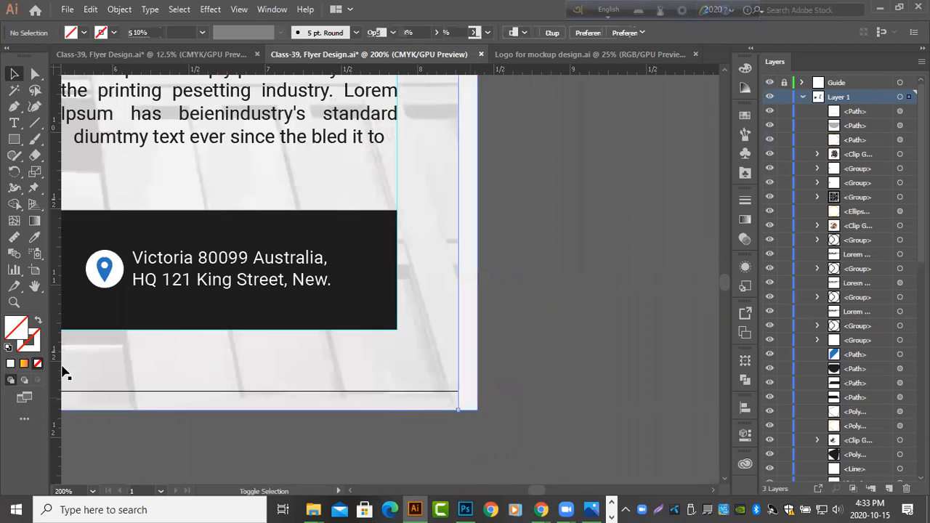
pyautogui.doubleClick(15, 333)
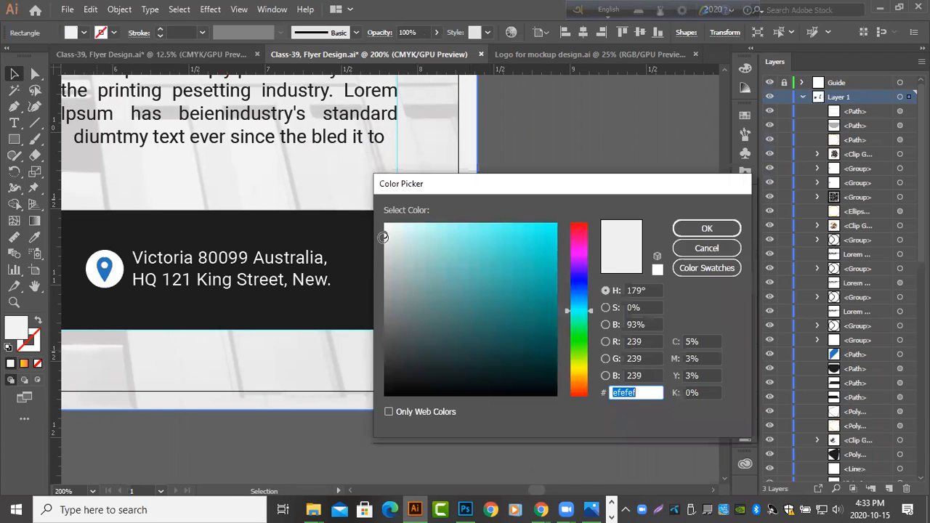
pyautogui.click(385, 240)
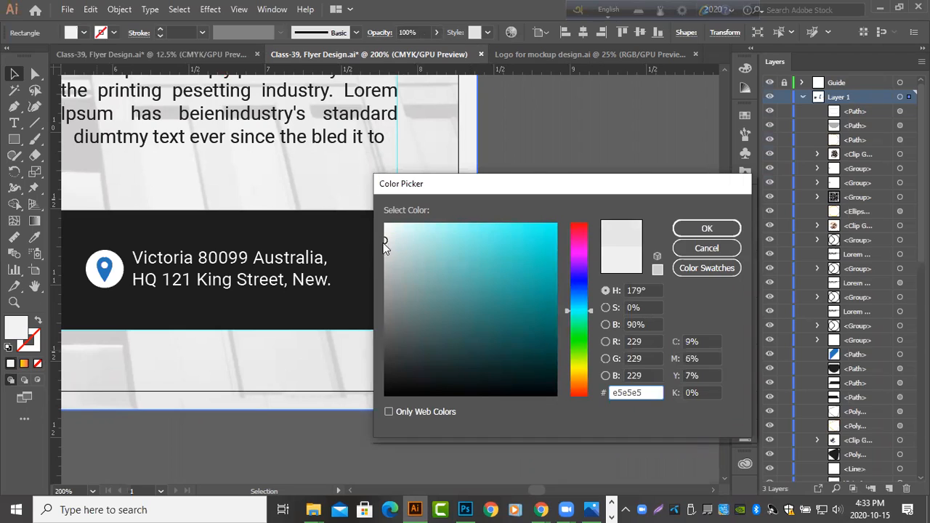
pyautogui.click(384, 245)
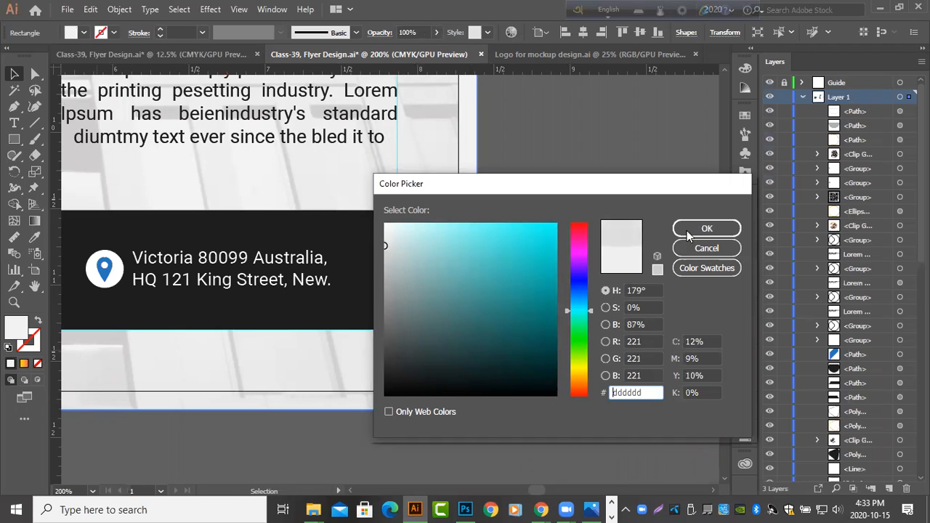
pyautogui.press('Return')
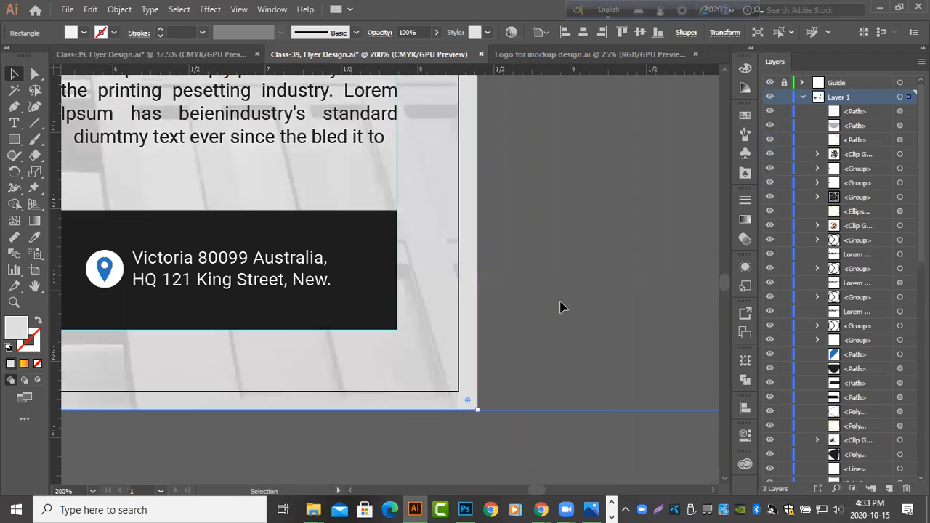
# - Check the font of the paragraph under About Us and preview the Nexa variants on it, keeping Nexa Light
pyautogui.scroll(-2, 560, 307)
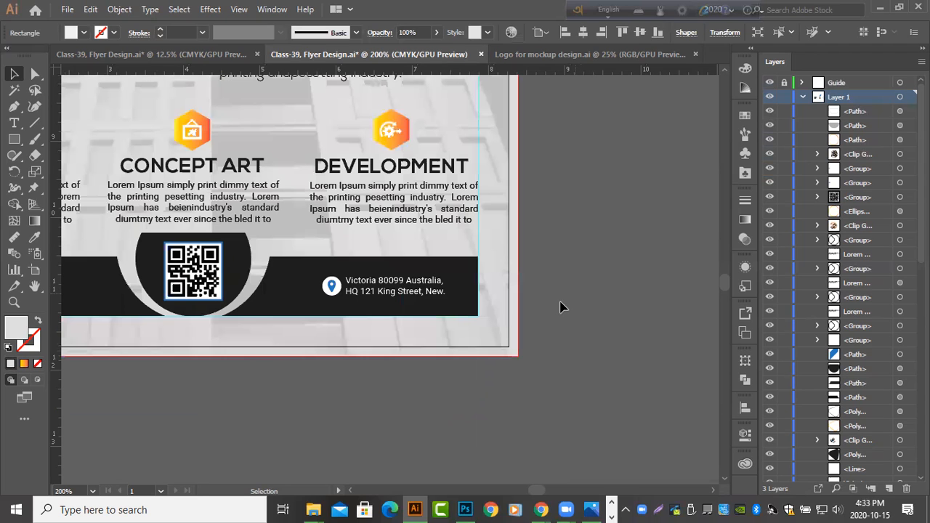
pyautogui.scroll(-2, 561, 307)
pyautogui.scroll(3, 561, 307)
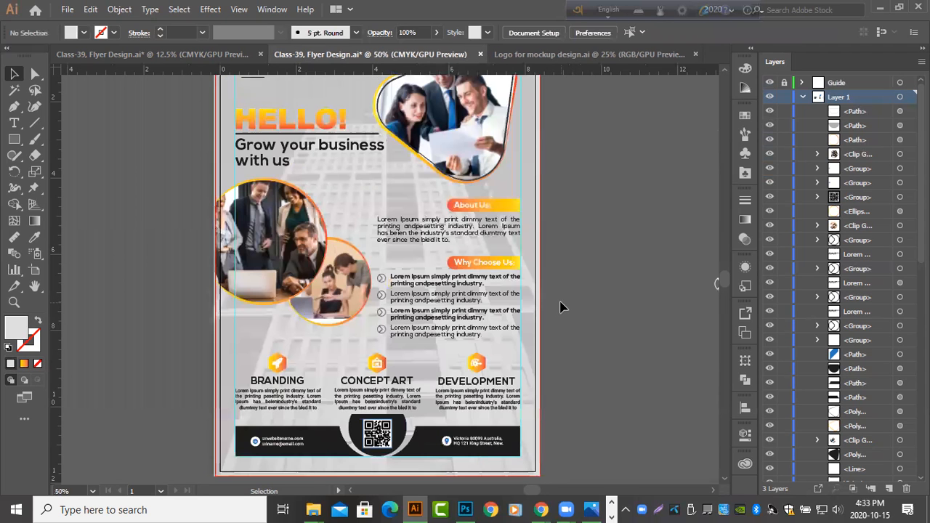
pyautogui.scroll(3, 560, 308)
pyautogui.scroll(4, 454, 304)
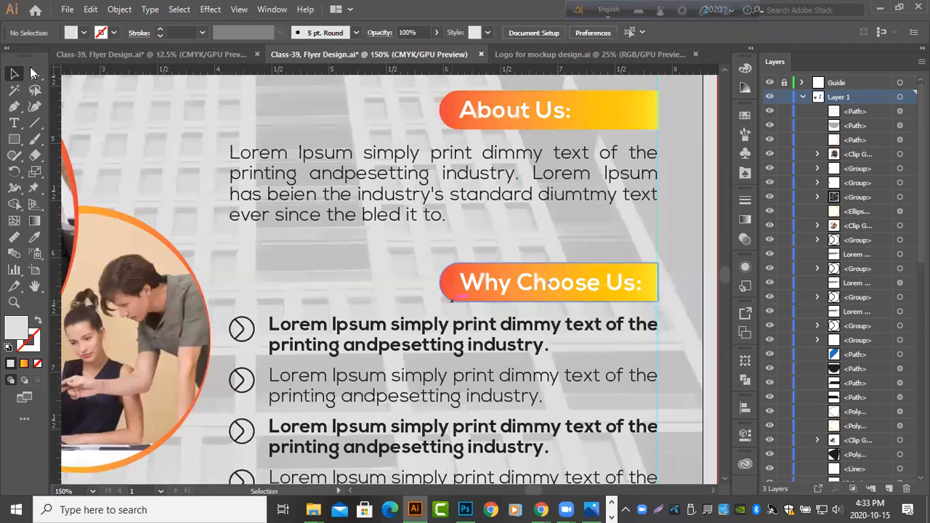
pyautogui.click(291, 180)
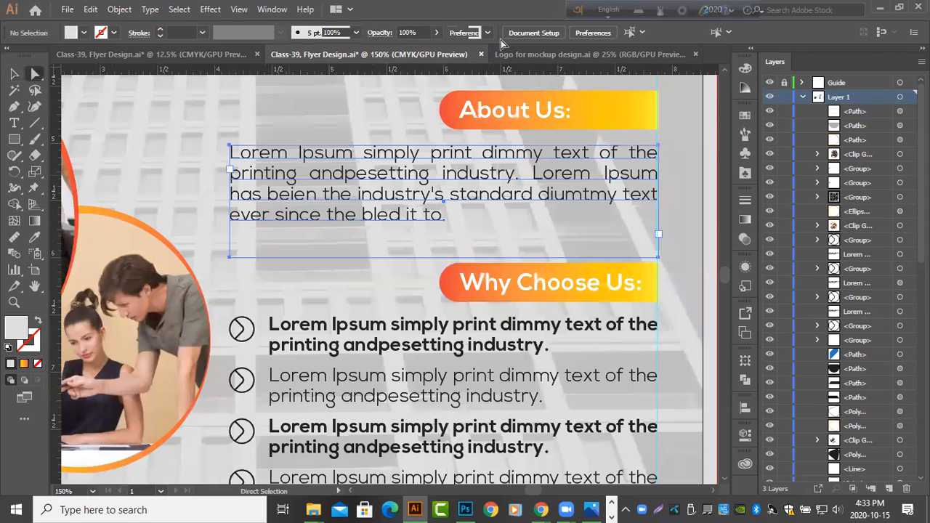
pyautogui.press('a')
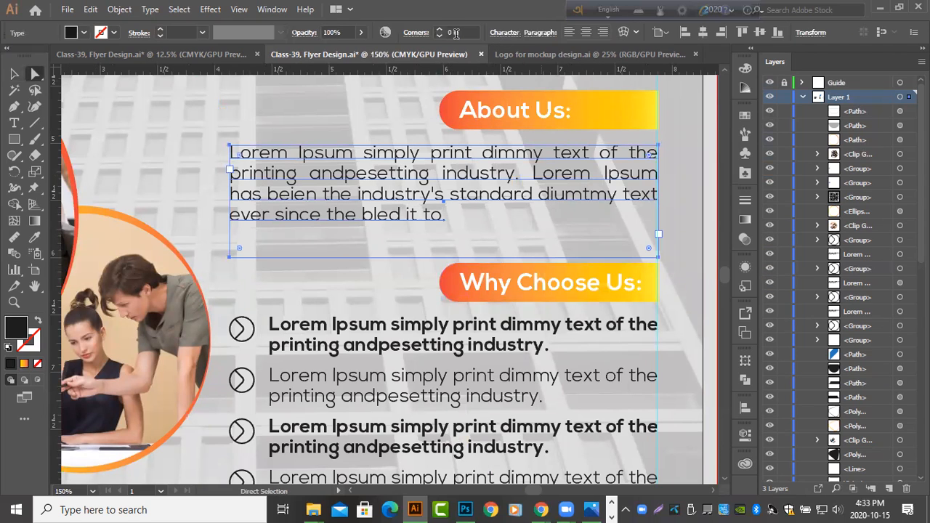
pyautogui.click(500, 31)
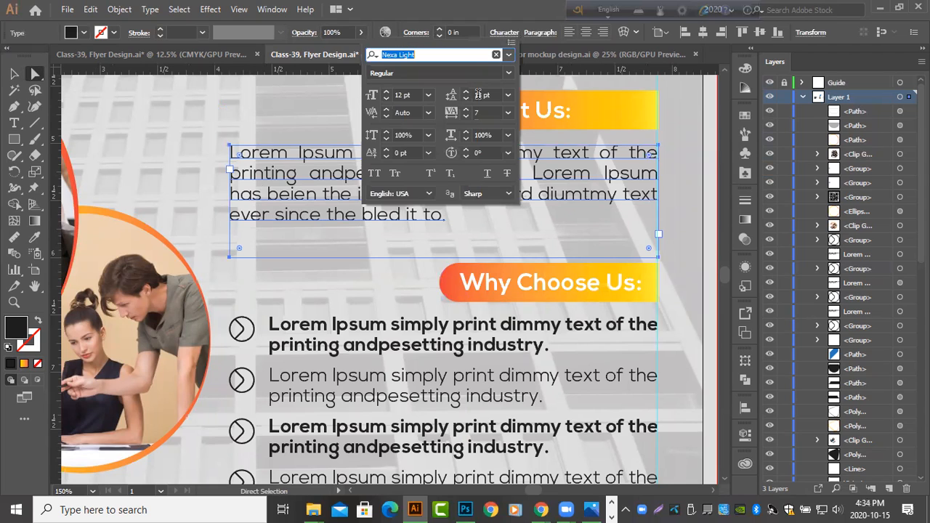
pyautogui.click(429, 54)
pyautogui.press('BackSpace')
pyautogui.press('BackSpace')
pyautogui.press('BackSpace')
pyautogui.press('BackSpace')
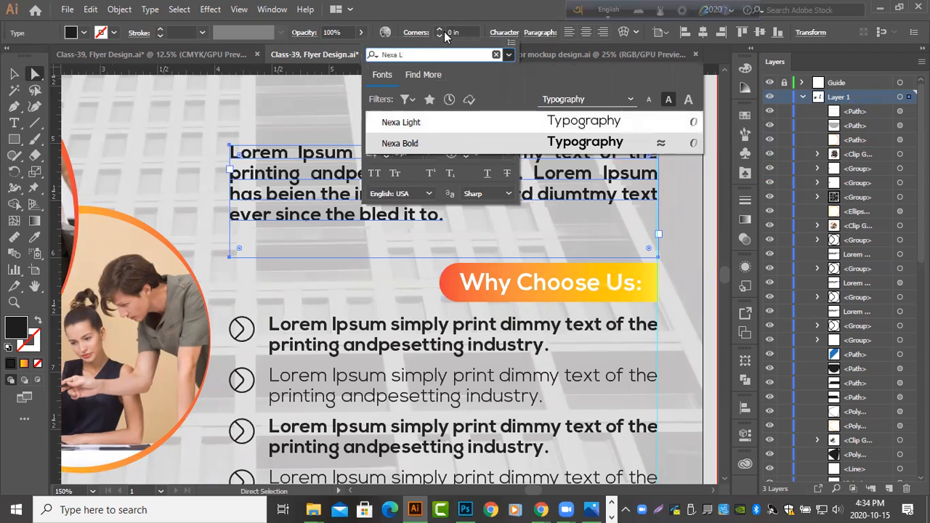
pyautogui.press('Return')
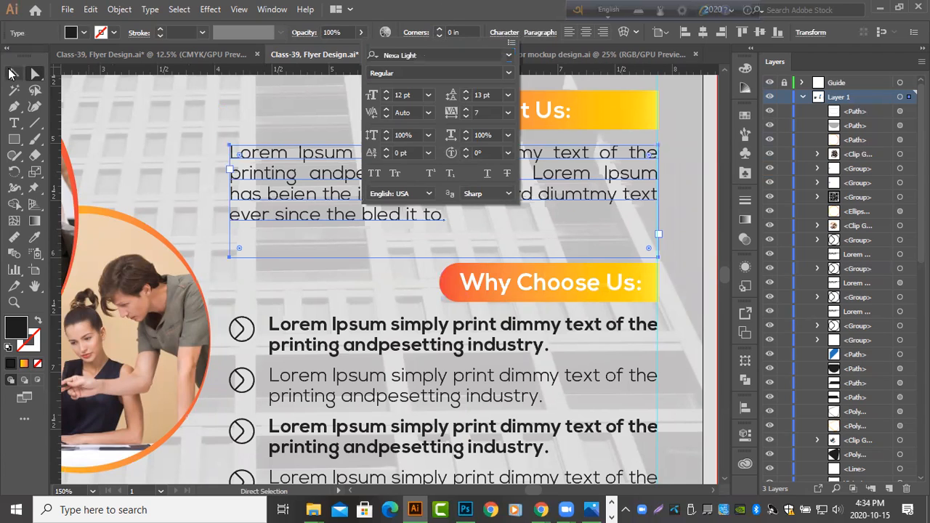
pyautogui.click(467, 218)
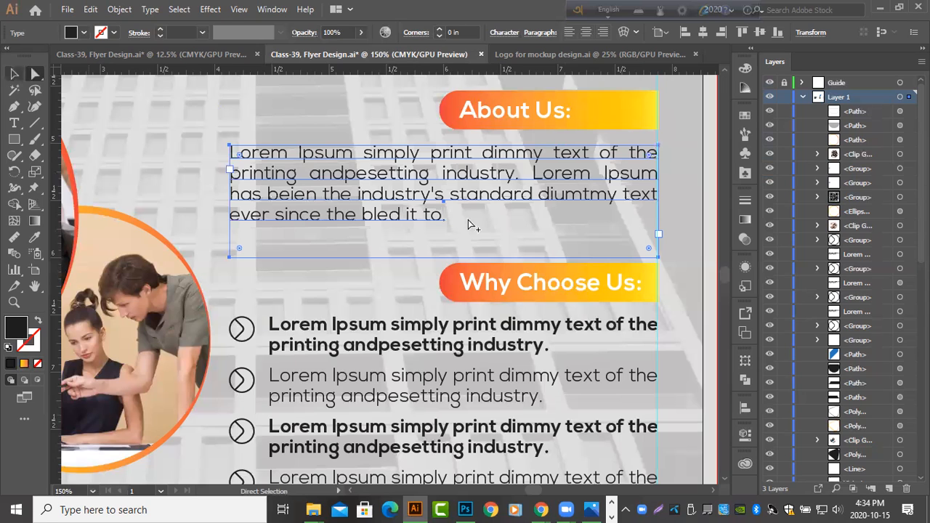
# - Deselect the About Us paragraph and save the flyer document
pyautogui.scroll(-4, 569, 204)
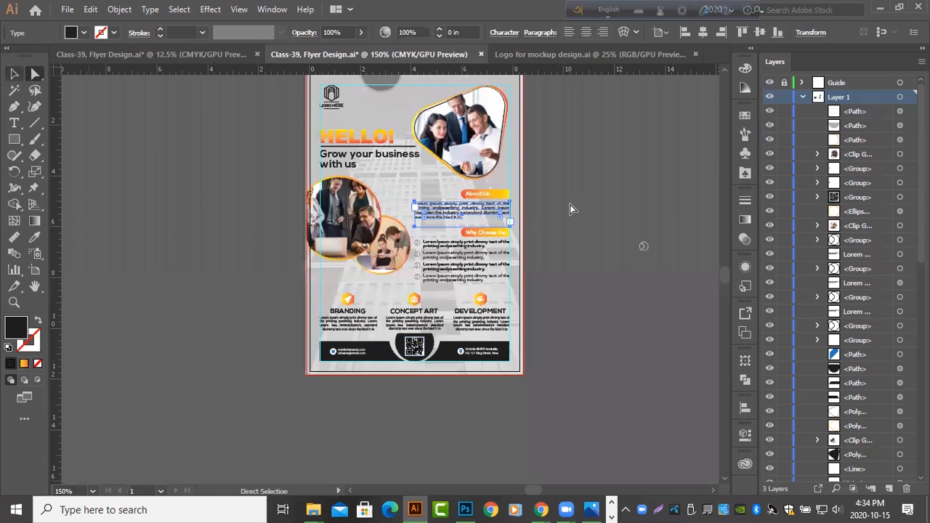
pyautogui.click(558, 251)
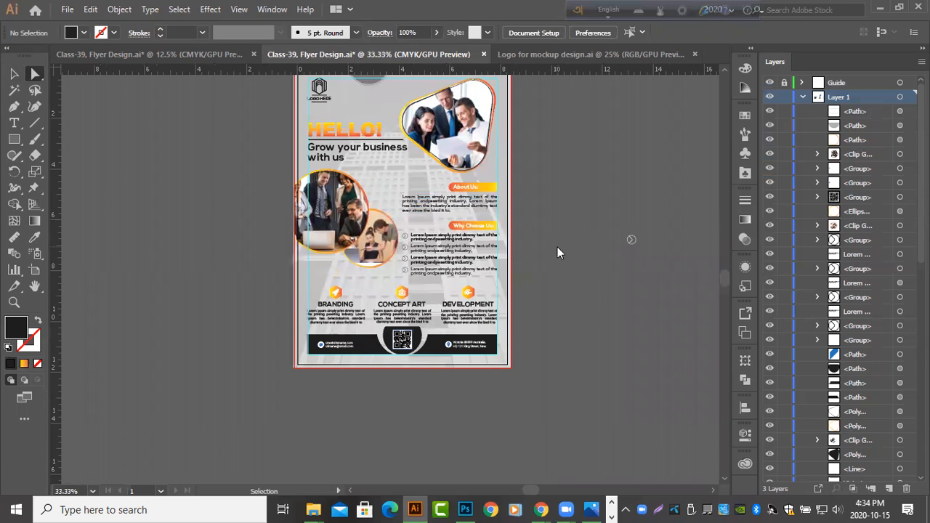
pyautogui.hotkey('ctrl', 's')
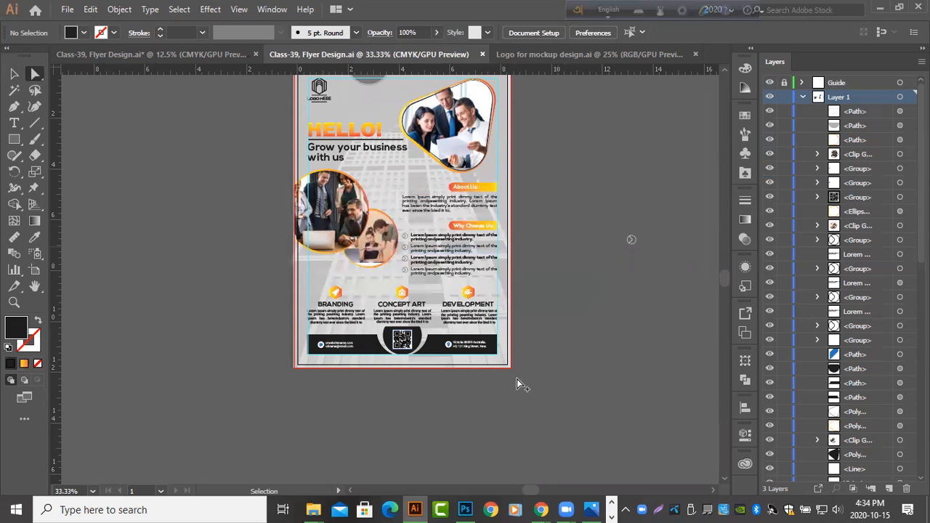
# - Try shifting the building image slightly toward the right bleed edge at the flyer's lower right corner
pyautogui.scroll(6, 516, 379)
pyautogui.scroll(4, 511, 322)
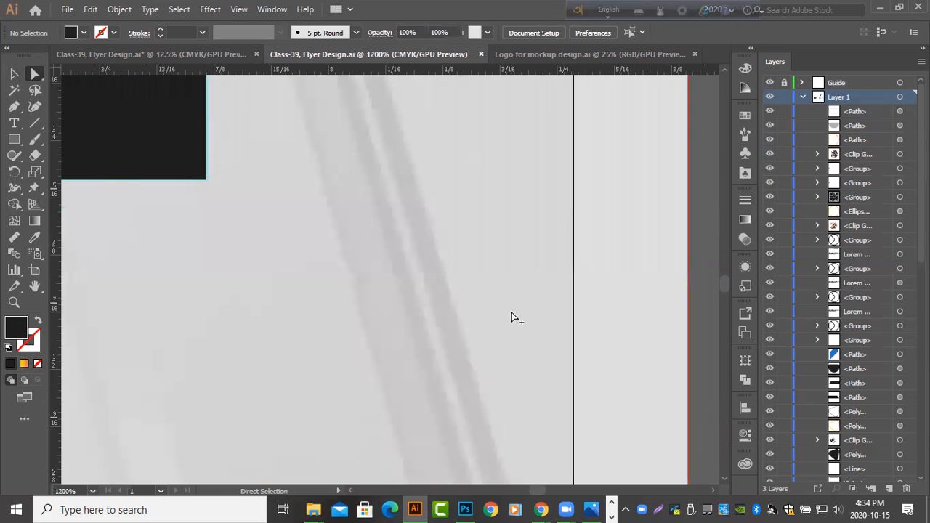
pyautogui.scroll(-2, 511, 318)
pyautogui.moveTo(507, 316); pyautogui.dragTo(525, 316)
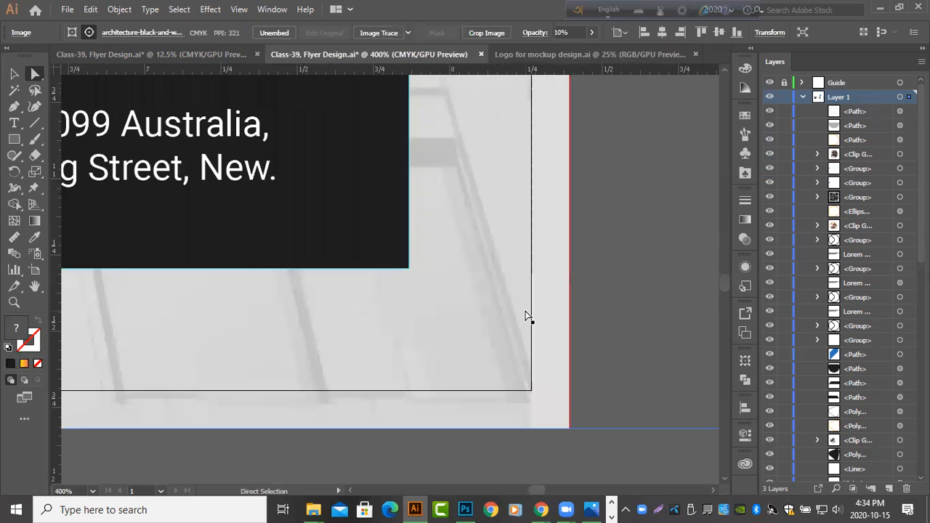
pyautogui.scroll(-3, 528, 316)
pyautogui.scroll(-2, 528, 315)
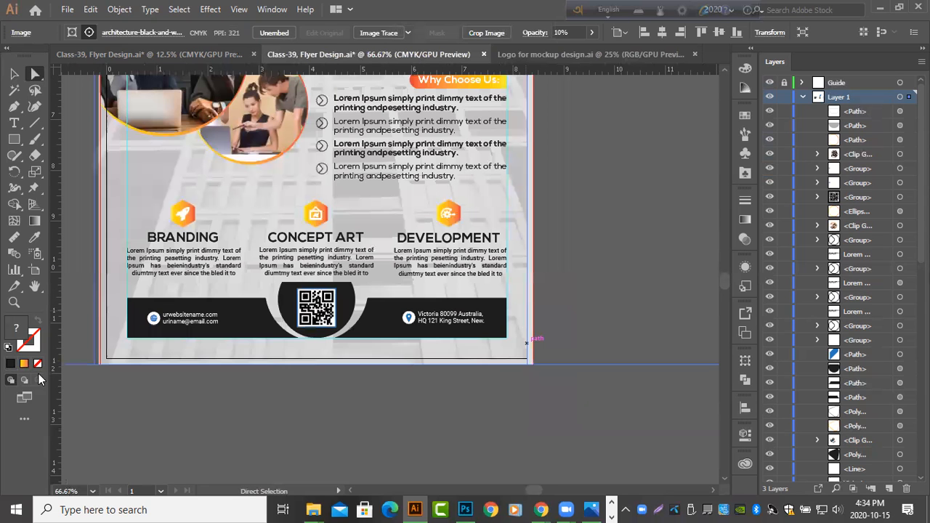
# - Fit the light grey background to the left bleed edge at the flyer's lower left corner, without any overhanging strip
pyautogui.scroll(3, 84, 353)
pyautogui.scroll(2, 112, 324)
pyautogui.moveTo(136, 324); pyautogui.dragTo(156, 335)
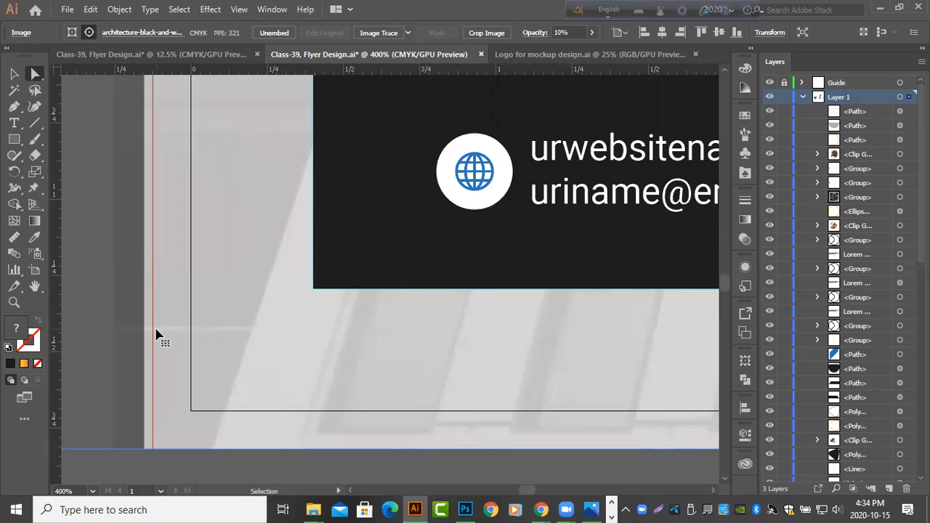
pyautogui.click(156, 331)
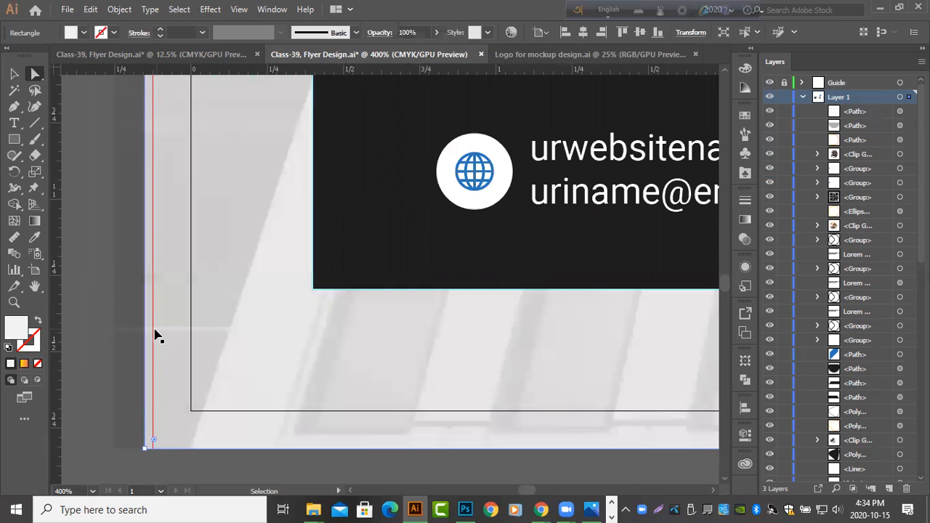
pyautogui.click(15, 76)
pyautogui.moveTo(122, 283); pyautogui.dragTo(146, 292)
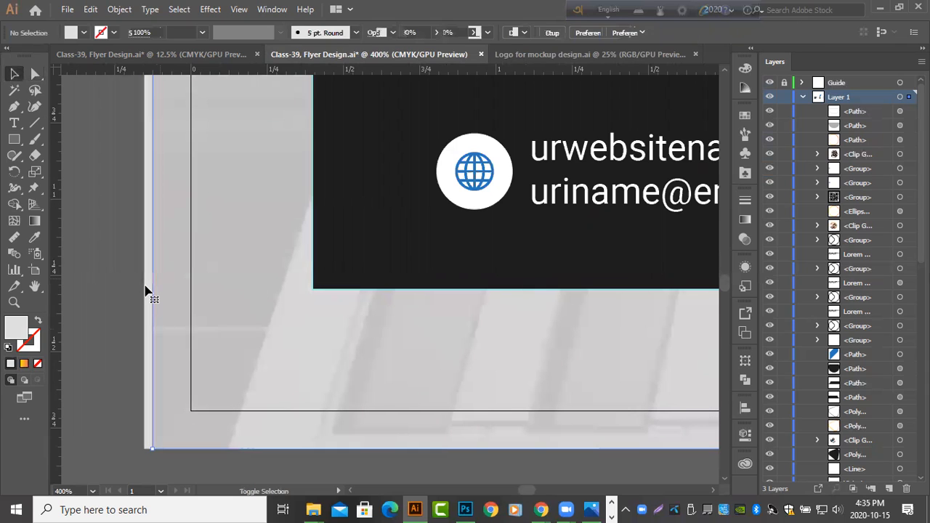
pyautogui.scroll(-2, 145, 359)
pyautogui.scroll(4, 145, 359)
pyautogui.moveTo(154, 363)
pyautogui.mouseDown()
pyautogui.moveTo(187, 358)
pyautogui.moveTo(166, 368)
pyautogui.mouseUp()
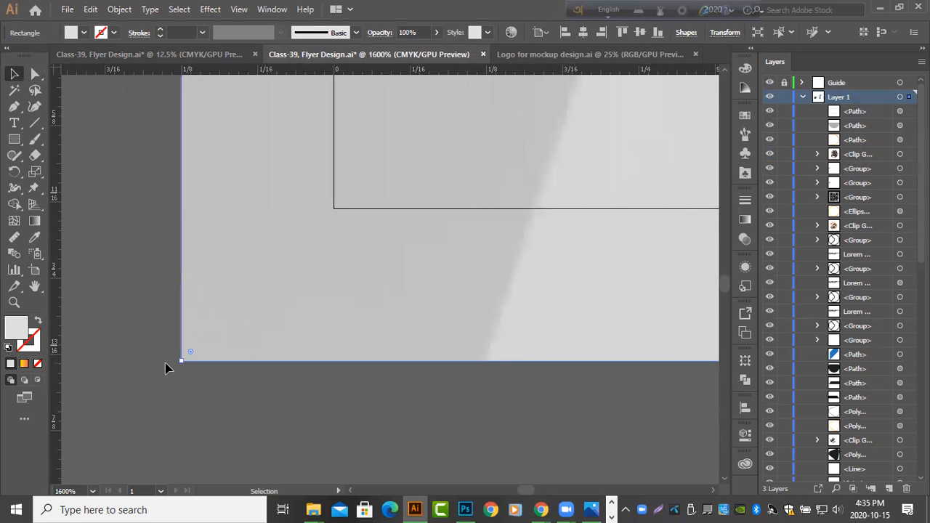
# - Examine how the grey background rectangle meets the bleed at the flyer's lower right corner and along its top edge
pyautogui.scroll(-5, 166, 369)
pyautogui.scroll(-2, 424, 380)
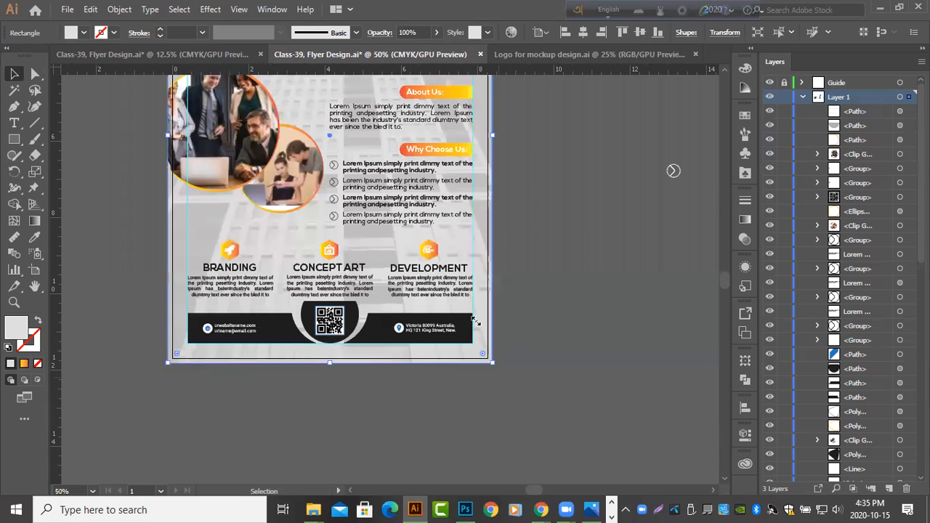
pyautogui.scroll(5, 476, 322)
pyautogui.scroll(-2, 474, 322)
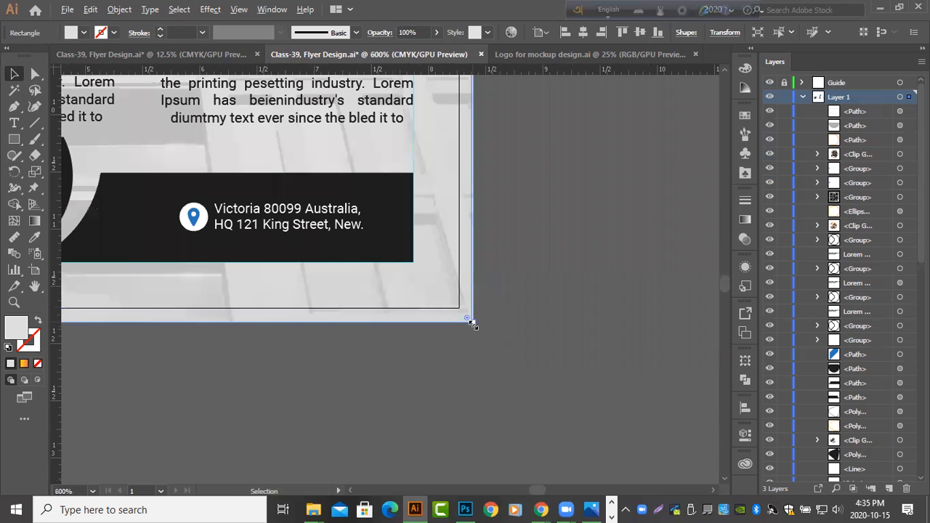
pyautogui.scroll(-1, 474, 325)
pyautogui.scroll(-3, 468, 325)
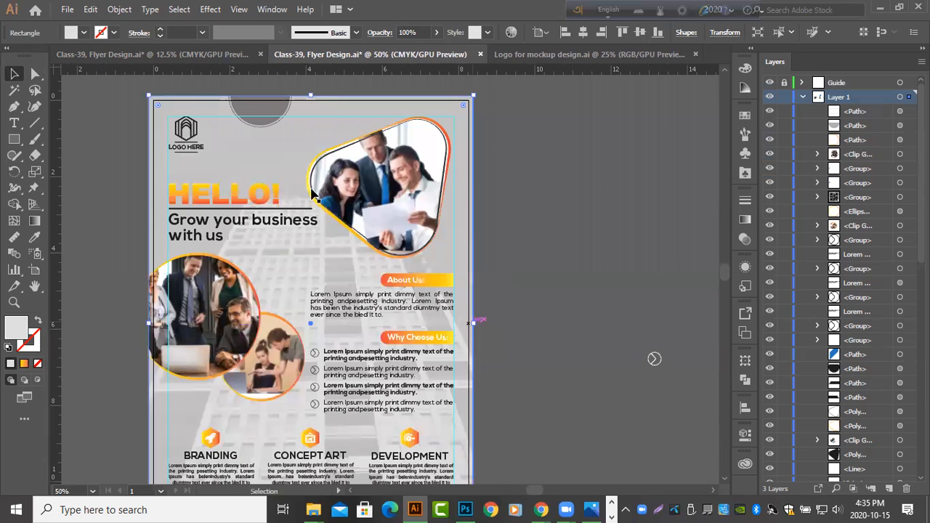
pyautogui.scroll(2, 304, 161)
pyautogui.scroll(2, 304, 162)
pyautogui.moveTo(314, 137)
pyautogui.mouseDown()
pyautogui.moveTo(316, 191)
pyautogui.moveTo(316, 137)
pyautogui.mouseUp()
pyautogui.moveTo(217, 169); pyautogui.dragTo(535, 192)
pyautogui.moveTo(244, 200); pyautogui.dragTo(585, 212)
# - Direct-select the semicircular outline at the flyer's top edge and examine how it meets the bleed
pyautogui.click(35, 73)
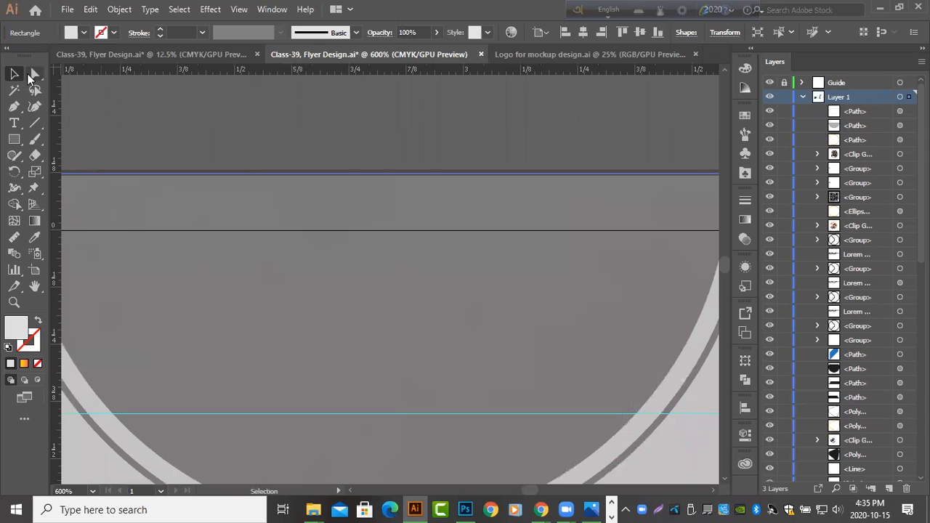
pyautogui.click(363, 174)
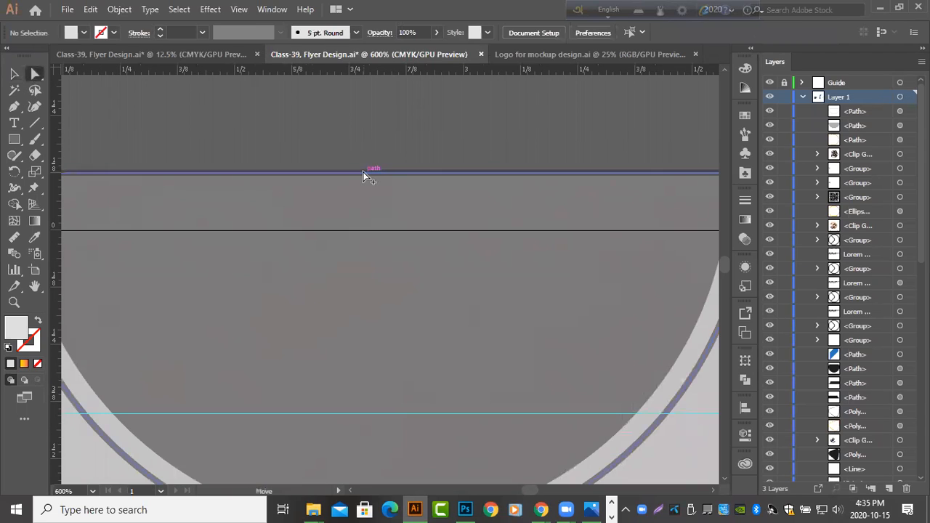
pyautogui.scroll(-2, 363, 174)
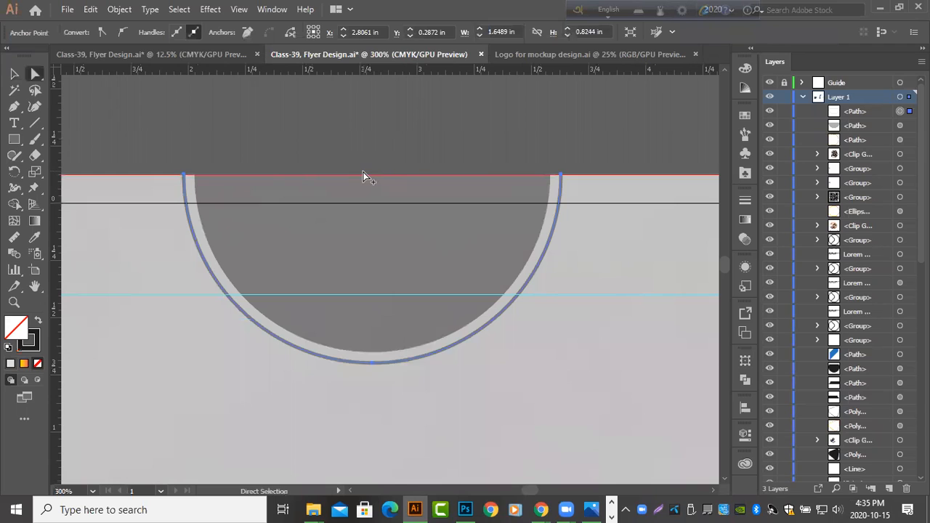
pyautogui.scroll(-2, 363, 176)
pyautogui.scroll(-3, 364, 173)
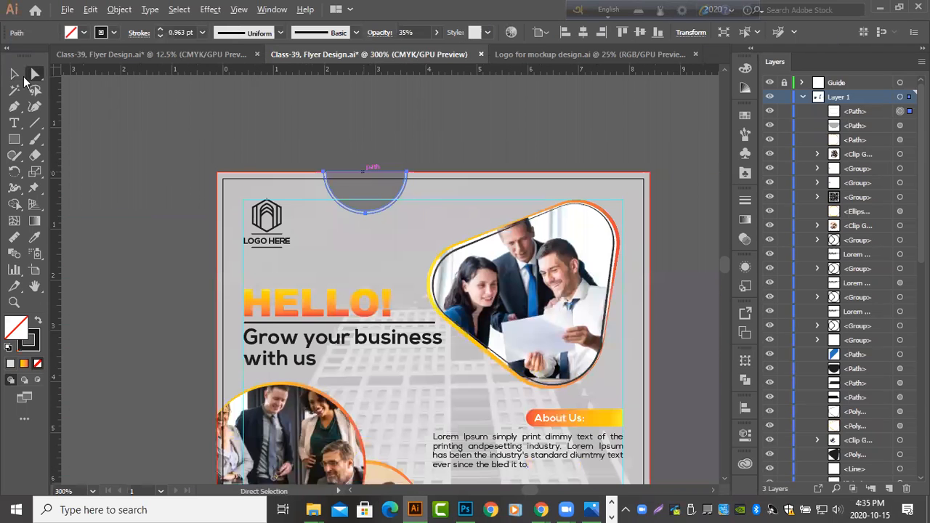
# - Group all the artwork of the finished flyer into one object
pyautogui.click(158, 201)
pyautogui.press('v')
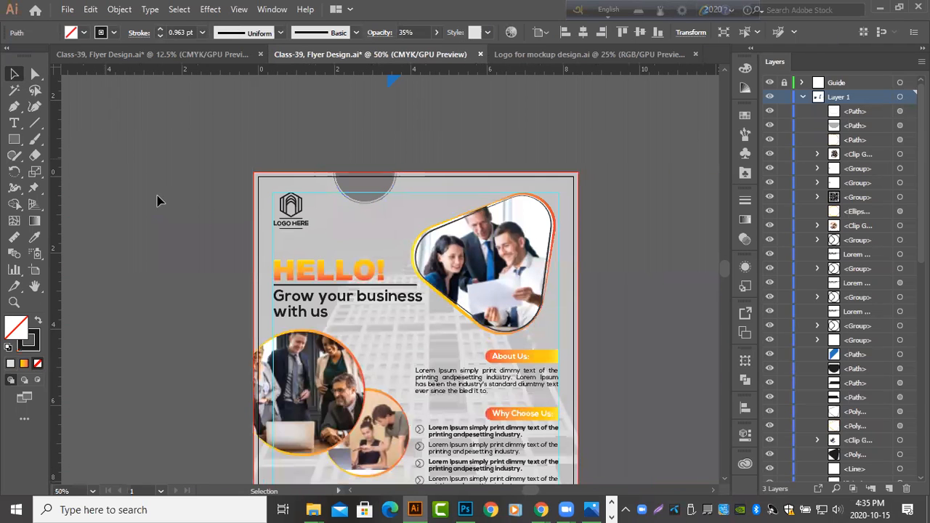
pyautogui.scroll(-1, 159, 200)
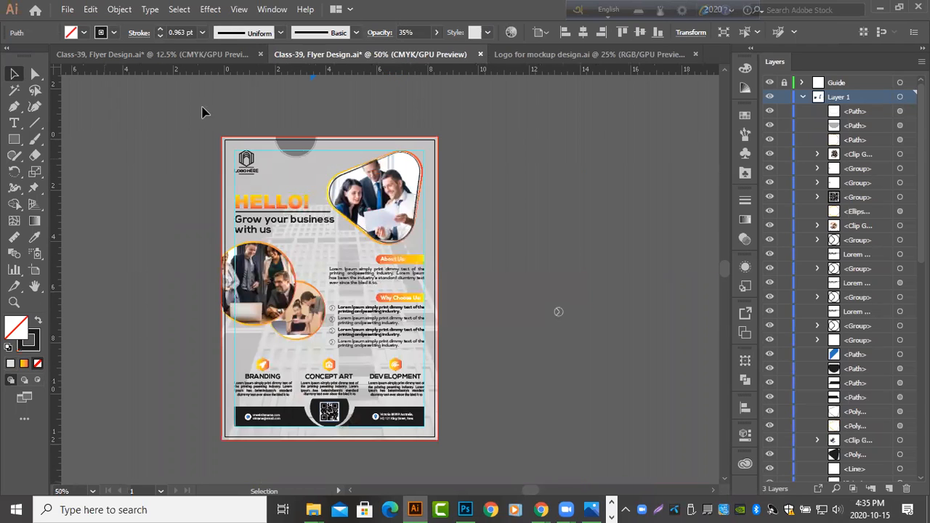
pyautogui.scroll(-1, 216, 123)
pyautogui.scroll(-1, 258, 149)
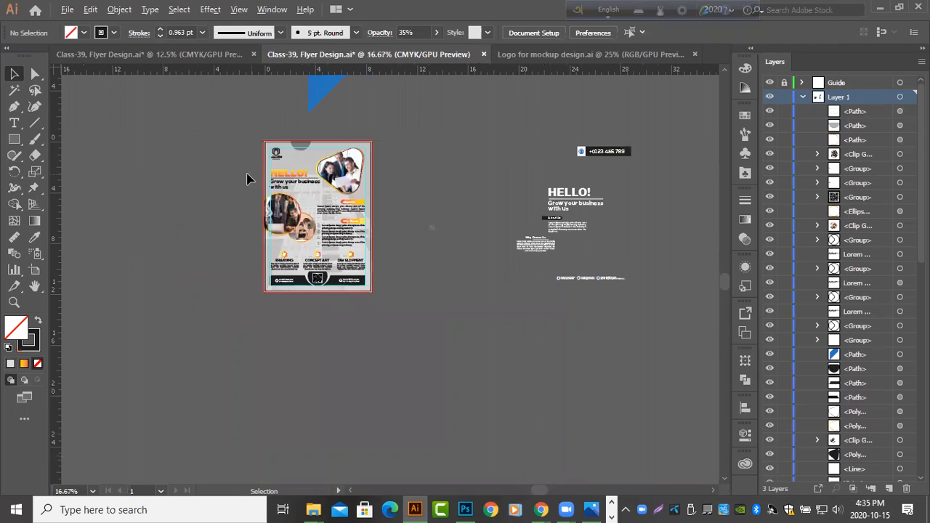
pyautogui.scroll(2, 249, 179)
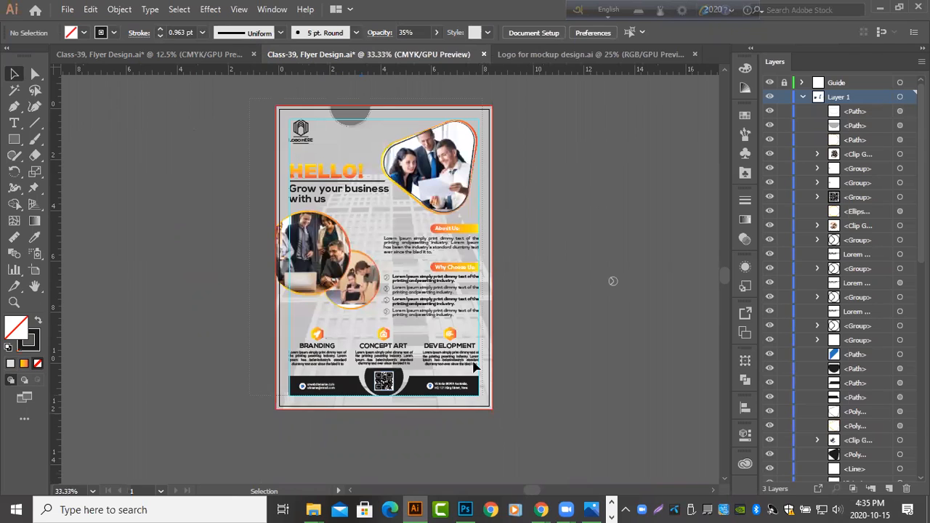
pyautogui.hotkey('ctrl', 'a')
pyautogui.rightClick(498, 244)
pyautogui.click(500, 231)
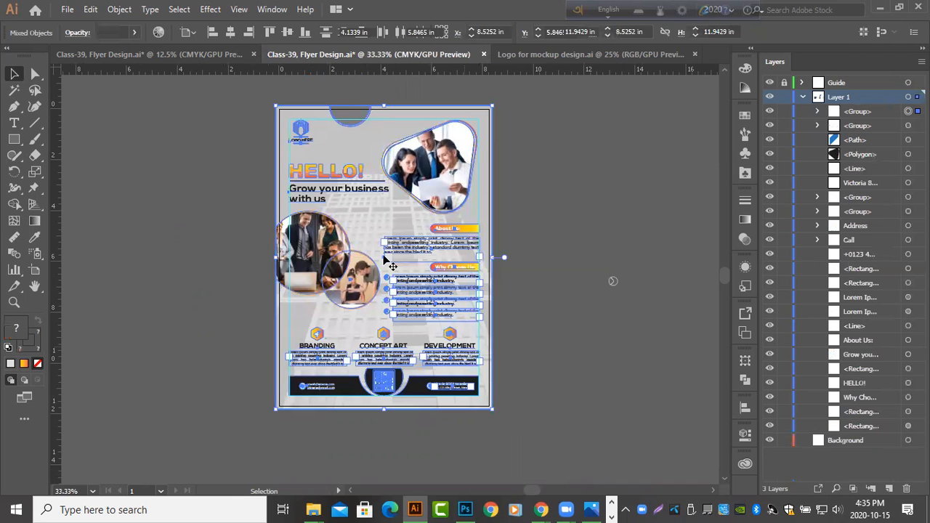
# - Switch to Photoshop and recolour the mockup's bg color layer to grey 7f8080, sampled from the flyer
pyautogui.hotkey('alt', 'Tab')
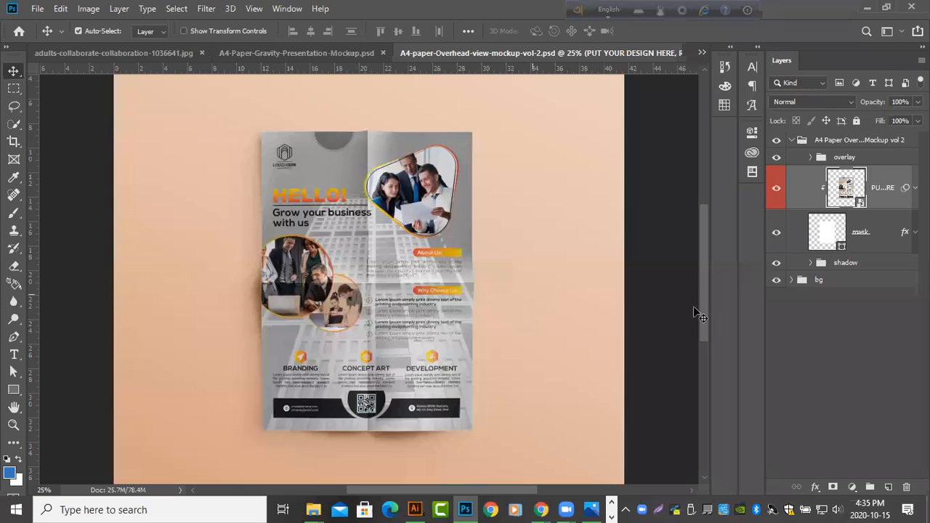
pyautogui.click(841, 369)
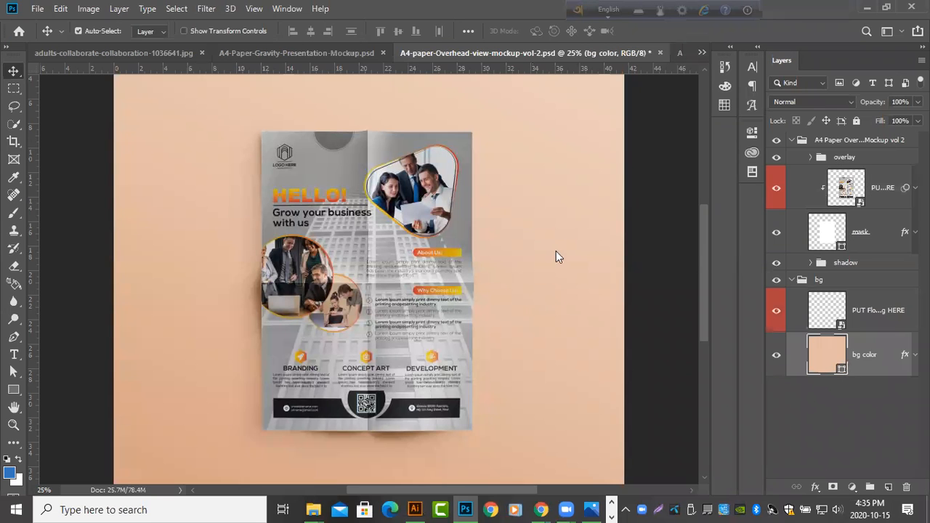
pyautogui.click(466, 223)
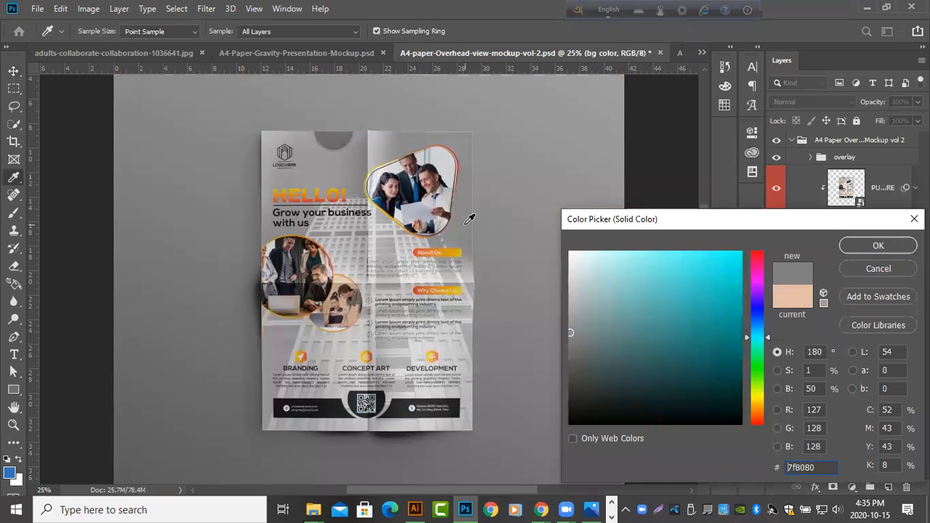
pyautogui.click(852, 248)
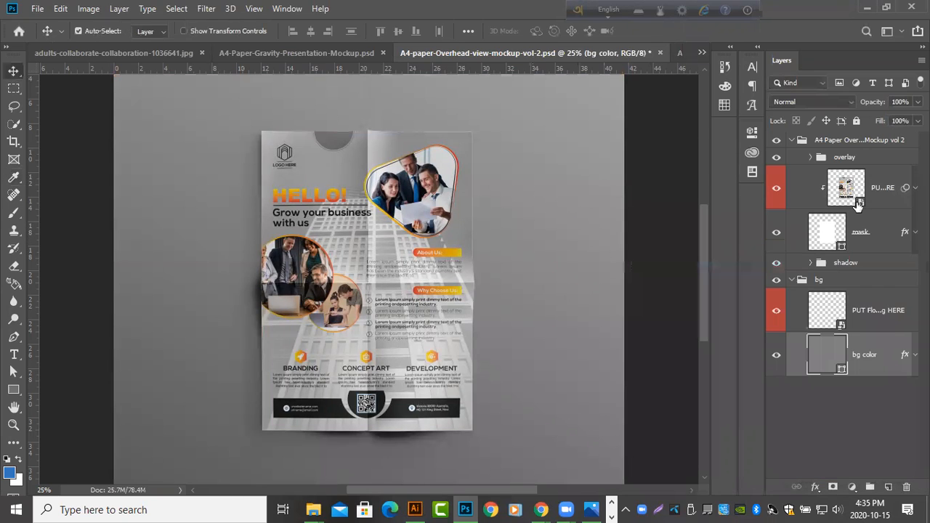
# - Place the grouped flyer from Illustrator into the mockup's design smart object, scaled to about 101.4% so it covers the page
pyautogui.doubleClick(858, 204)
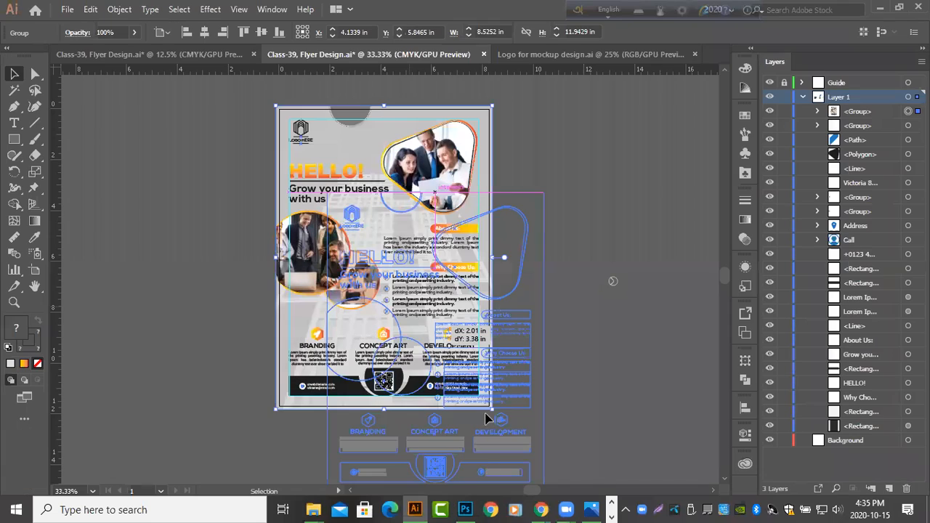
pyautogui.moveTo(488, 419); pyautogui.dragTo(378, 289)
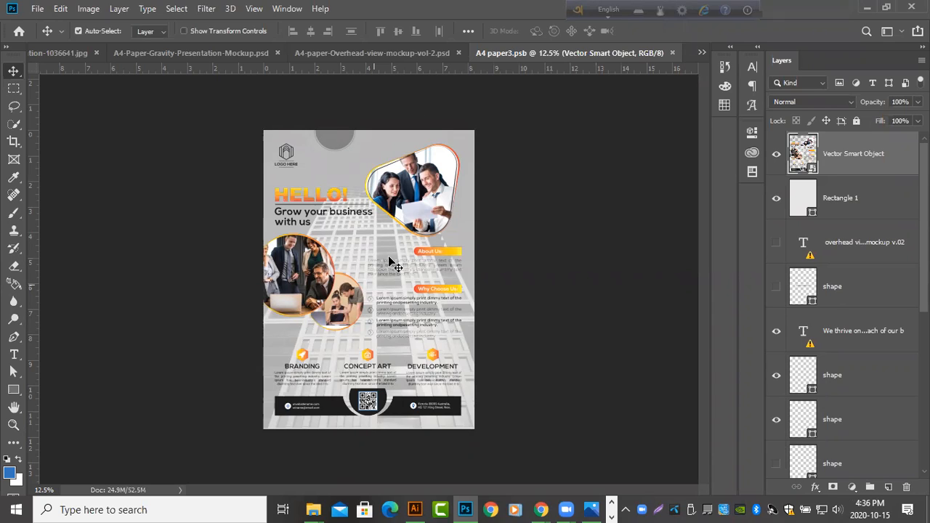
pyautogui.hotkey('alt', 'Tab')
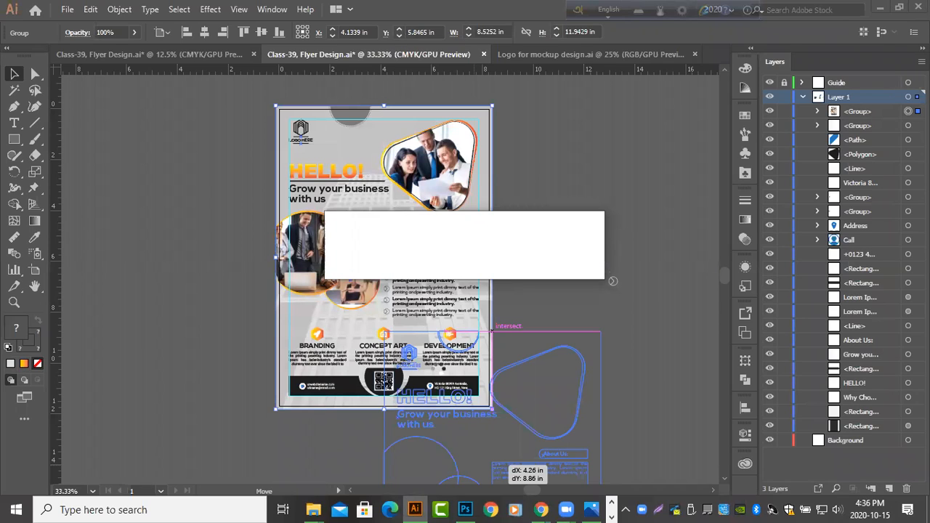
pyautogui.hotkey('alt', 'Tab')
pyautogui.hotkey('ctrl', 'v')
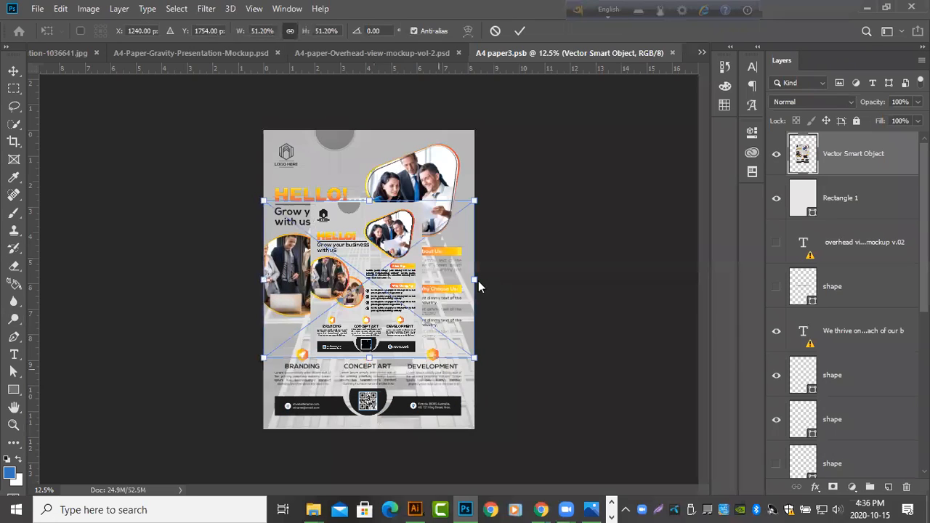
pyautogui.moveTo(475, 278); pyautogui.dragTo(578, 302)
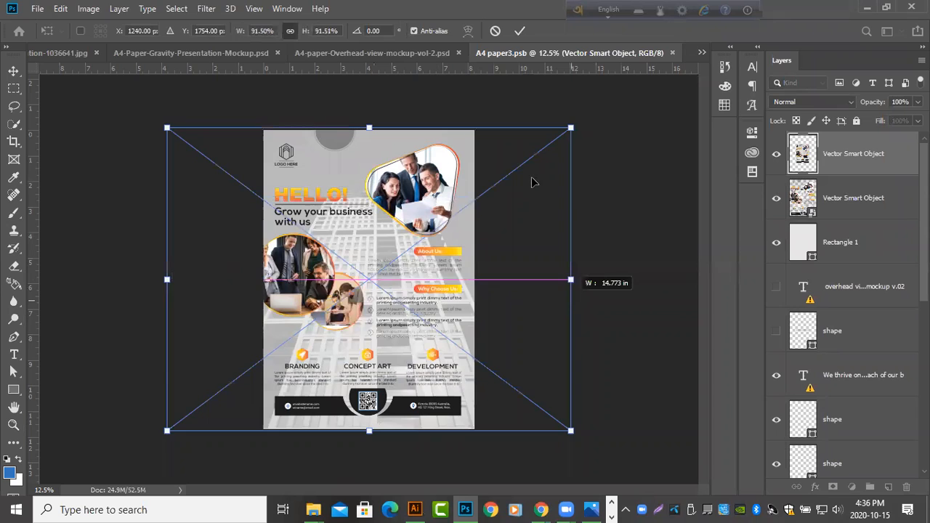
pyautogui.click(521, 31)
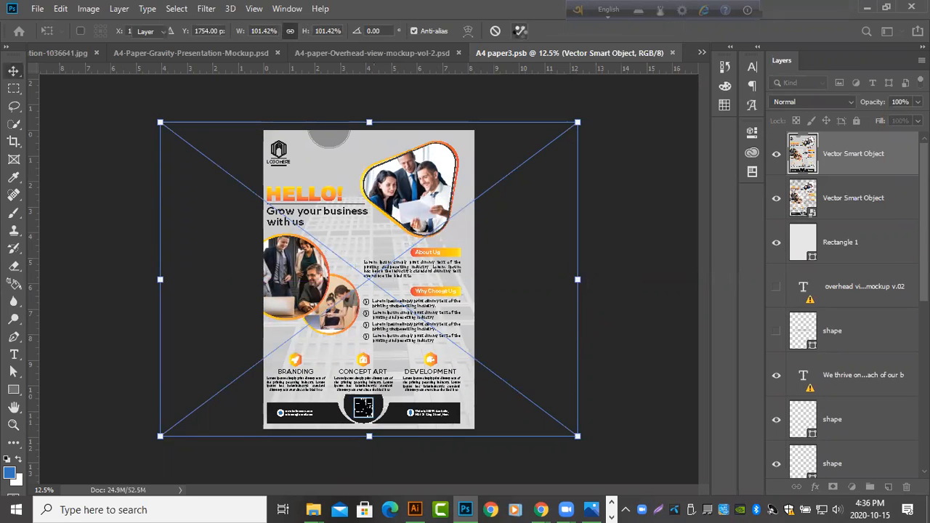
# - Delete the old flyer and all the template layers beneath the newly placed Vector Smart Object
pyautogui.click(827, 199)
pyautogui.press('Delete')
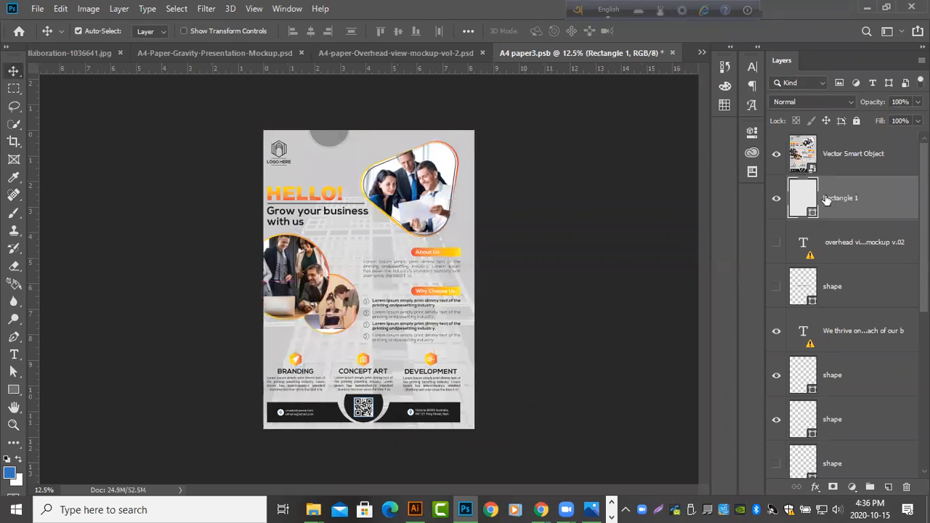
pyautogui.press('Delete')
pyautogui.press('Delete')
pyautogui.press('Delete')
pyautogui.press('Delete')
pyautogui.press('Delete')
pyautogui.press('Delete')
pyautogui.press('Delete')
pyautogui.press('Delete')
pyautogui.press('Delete')
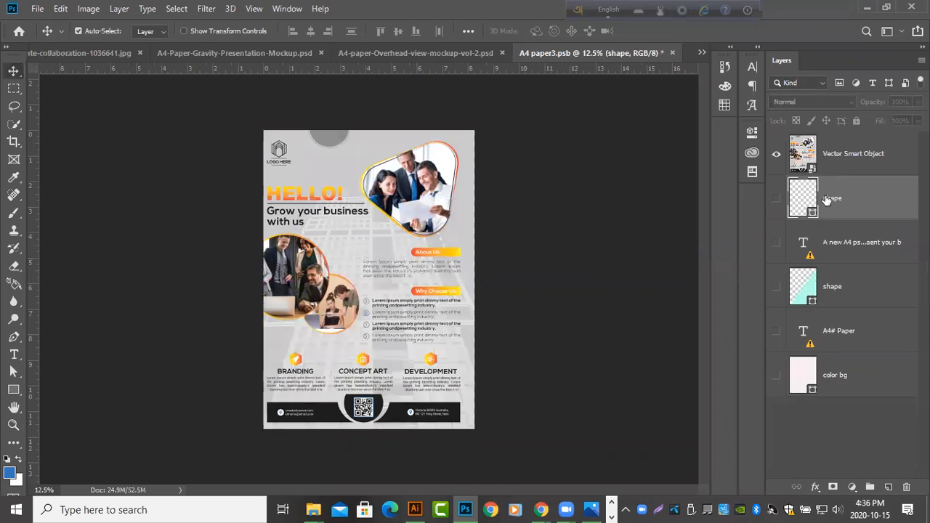
pyautogui.press('Delete')
pyautogui.press('Delete')
pyautogui.press('Delete')
pyautogui.press('Delete')
pyautogui.press('Delete')
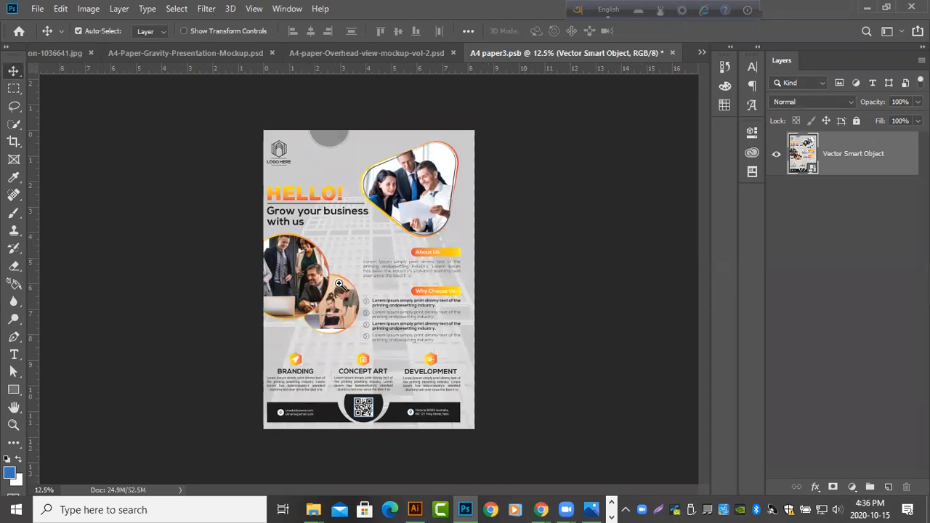
# - Scale the placed flyer to about 98.2% and shift it slightly right to even out its side margins on the page
pyautogui.hotkey('ctrl', '+')
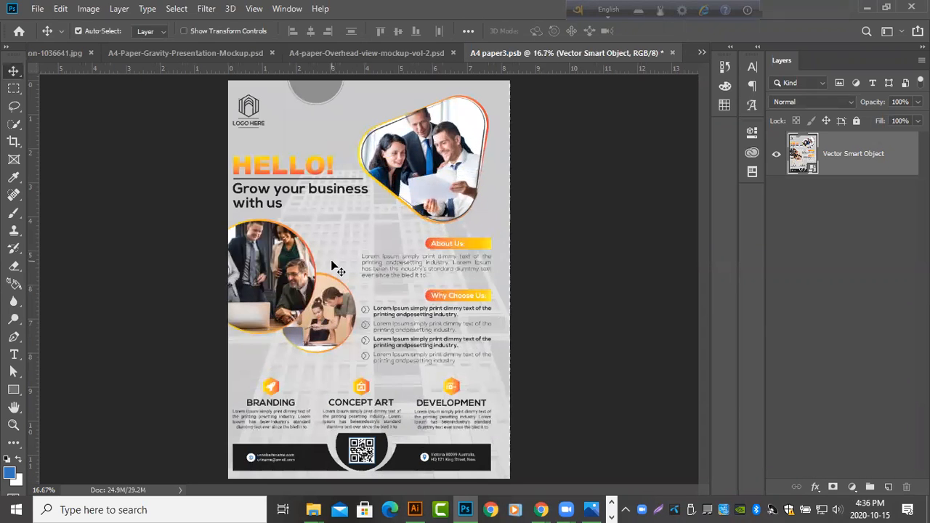
pyautogui.press('ctrl')
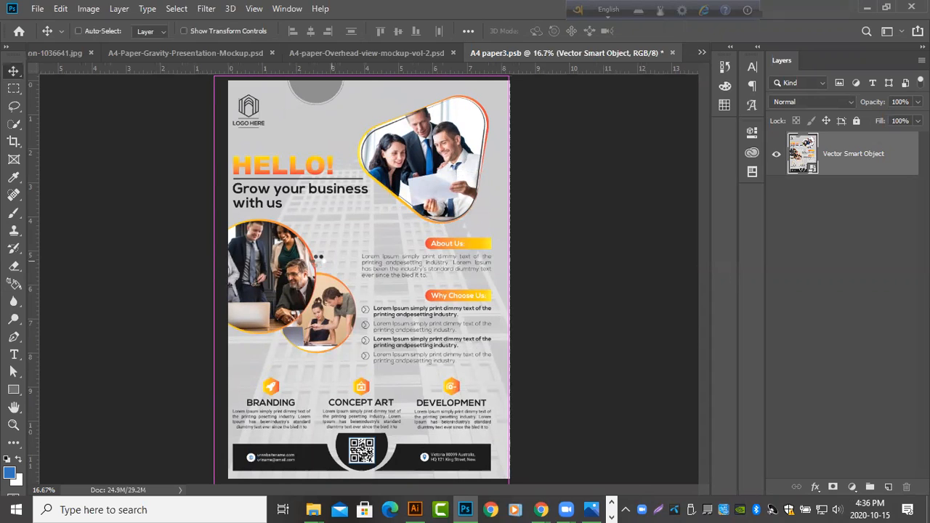
pyautogui.hotkey('ctrl', 't')
pyautogui.moveTo(88, 280); pyautogui.dragTo(106, 277)
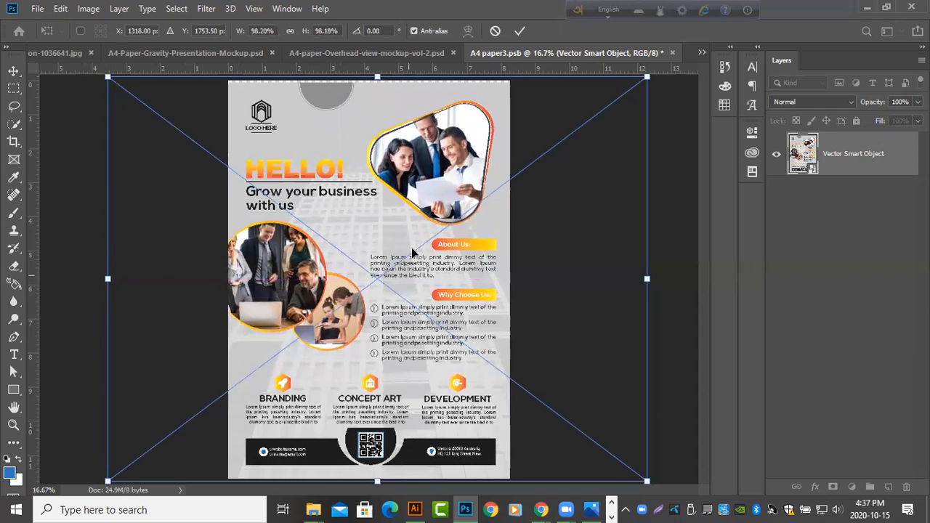
pyautogui.click(520, 31)
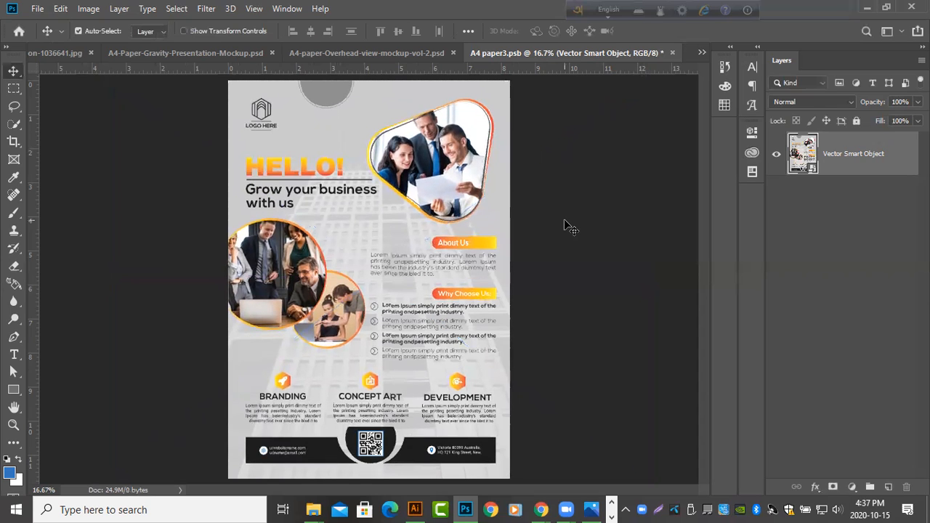
# - Save and close the design smart object, and inspect the updated flyer up close in the overhead view mockup
pyautogui.hotkey('ctrl', 's')
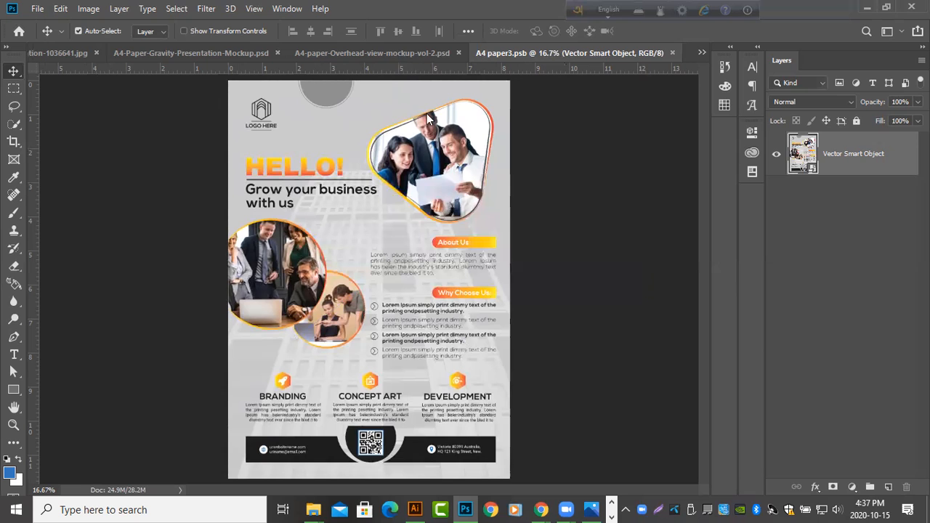
pyautogui.hotkey('ctrl', 'w')
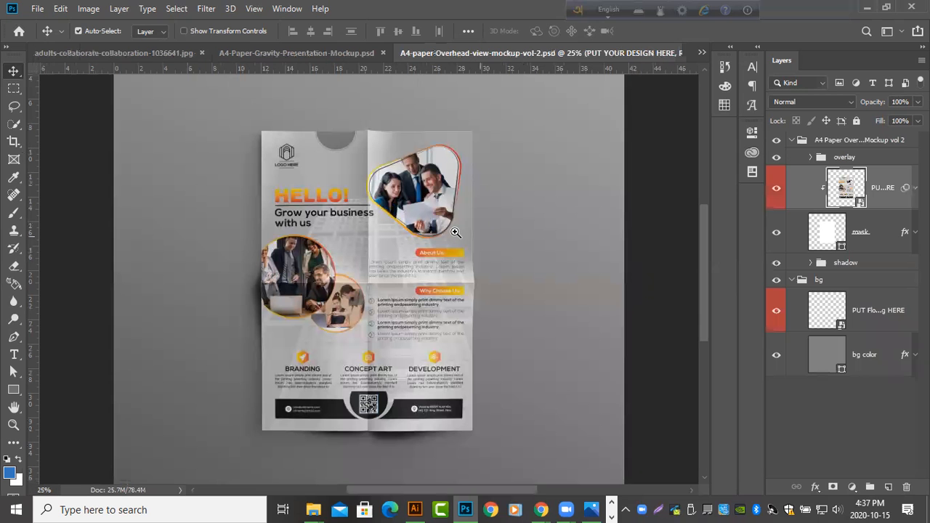
pyautogui.click(456, 232)
pyautogui.click(456, 232)
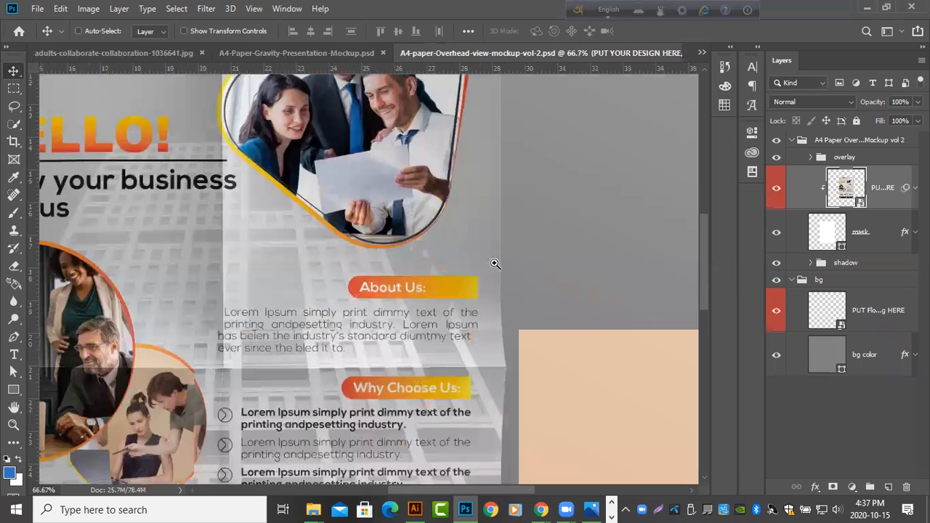
pyautogui.moveTo(425, 244); pyautogui.dragTo(412, 238)
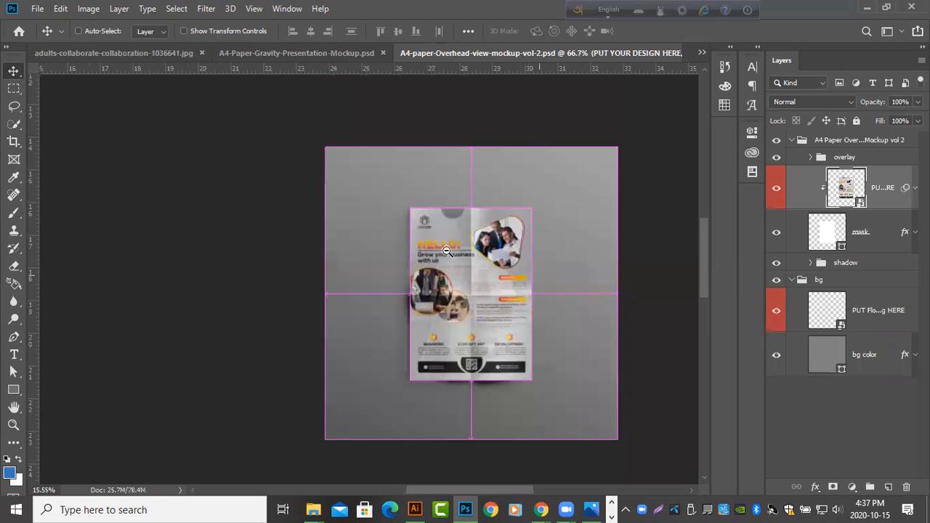
pyautogui.moveTo(492, 269); pyautogui.dragTo(491, 269)
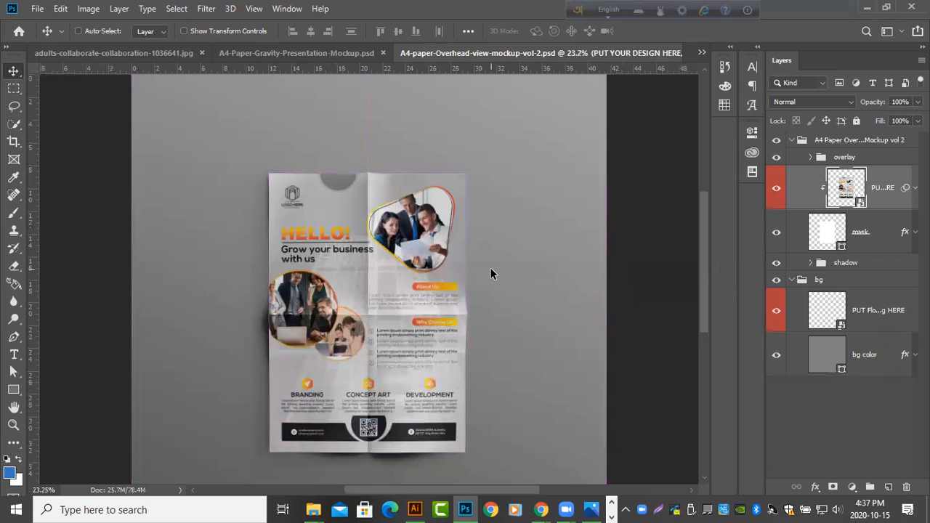
# - Start a web export of the overhead mockup as a JPEG and choose the LEDP > Batch_5 > Maniganj, B-5 folder on drive G: as destination
pyautogui.hotkey('ctrl', 'alt', 'shift', 's')
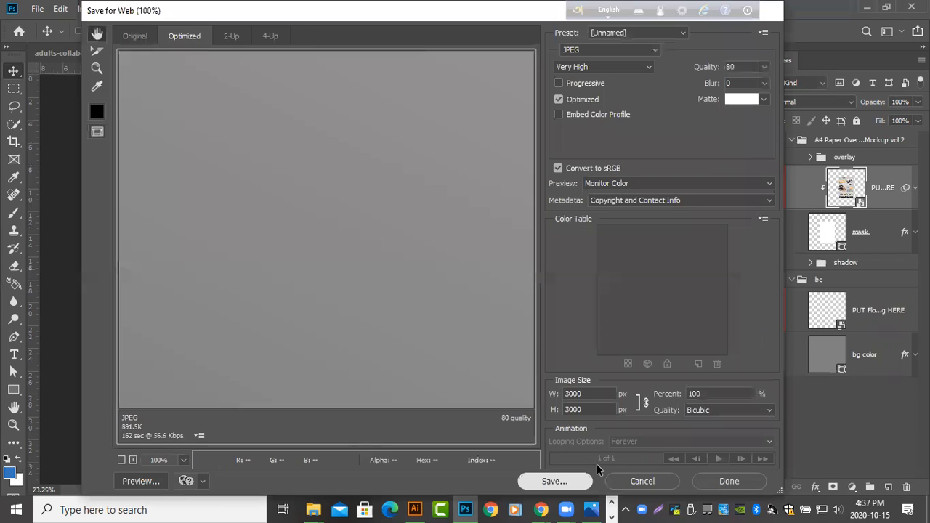
pyautogui.press('Return')
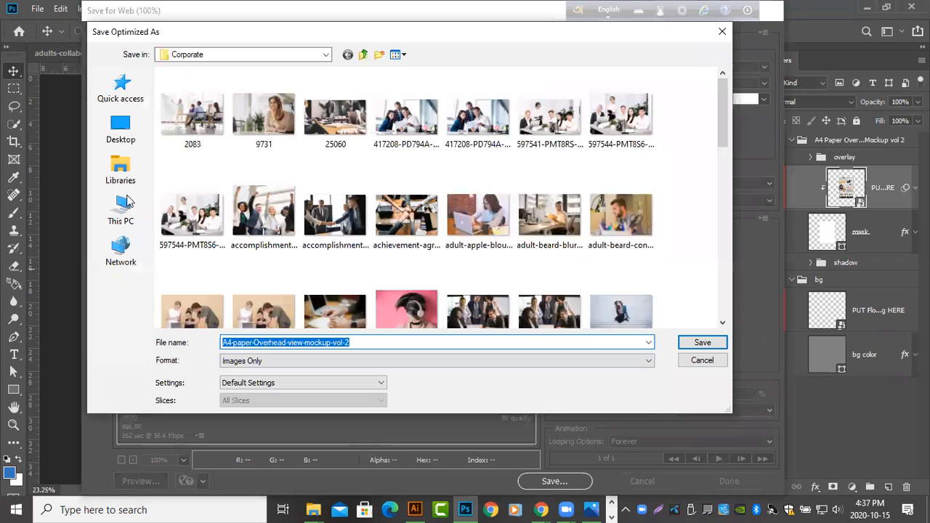
pyautogui.click(126, 205)
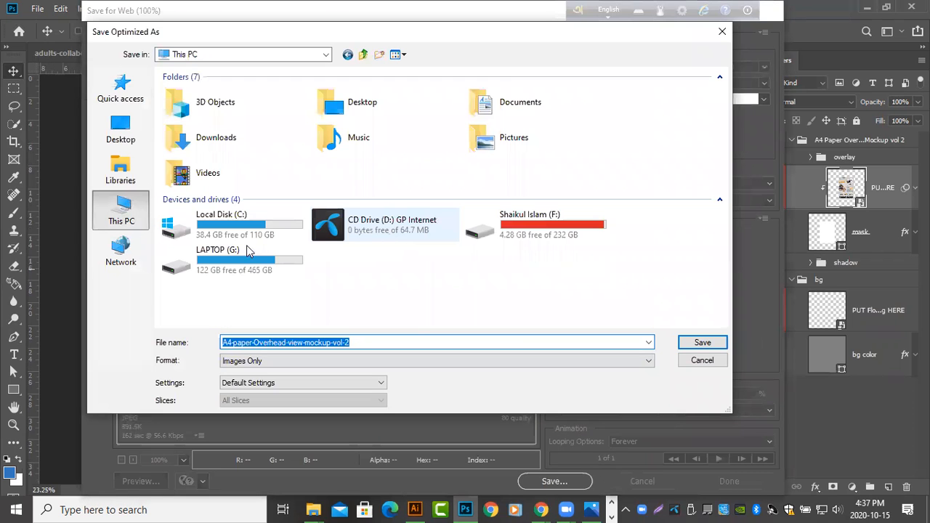
pyautogui.doubleClick(248, 252)
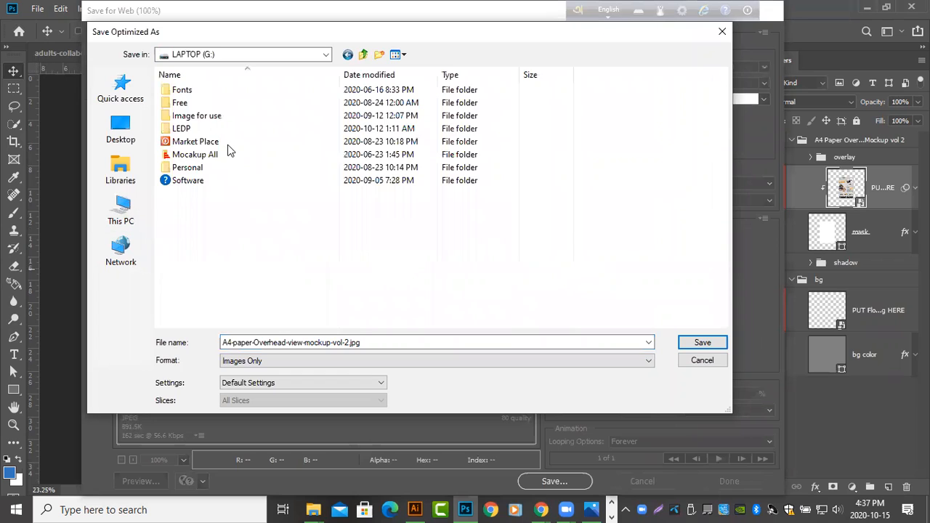
pyautogui.doubleClick(227, 145)
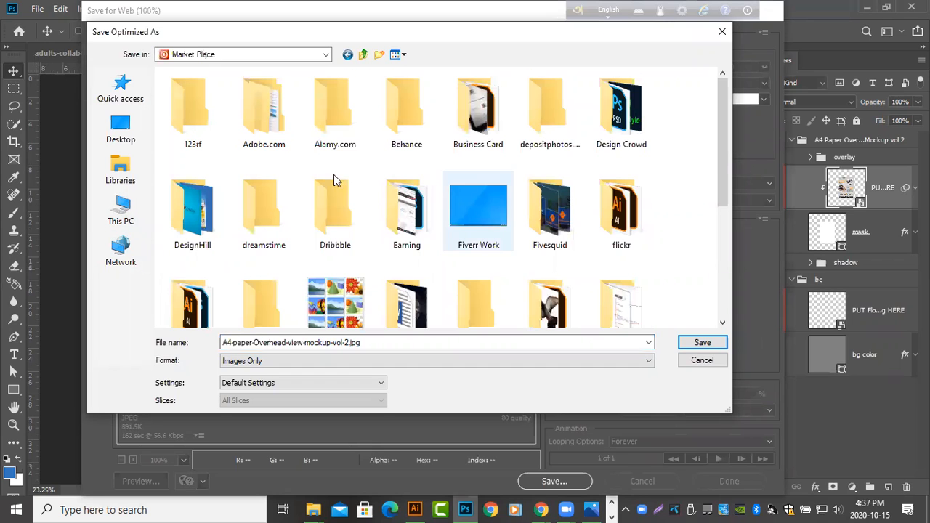
pyautogui.click(129, 208)
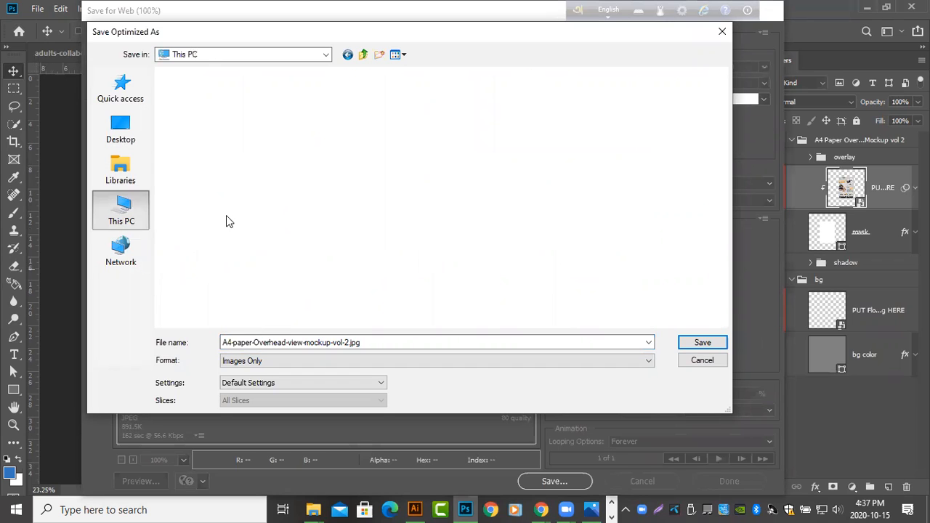
pyautogui.doubleClick(224, 271)
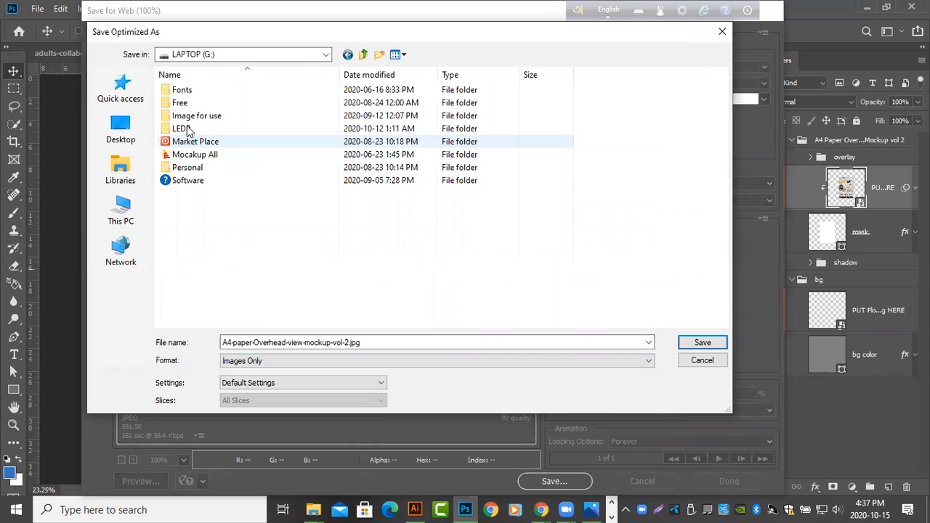
pyautogui.doubleClick(182, 129)
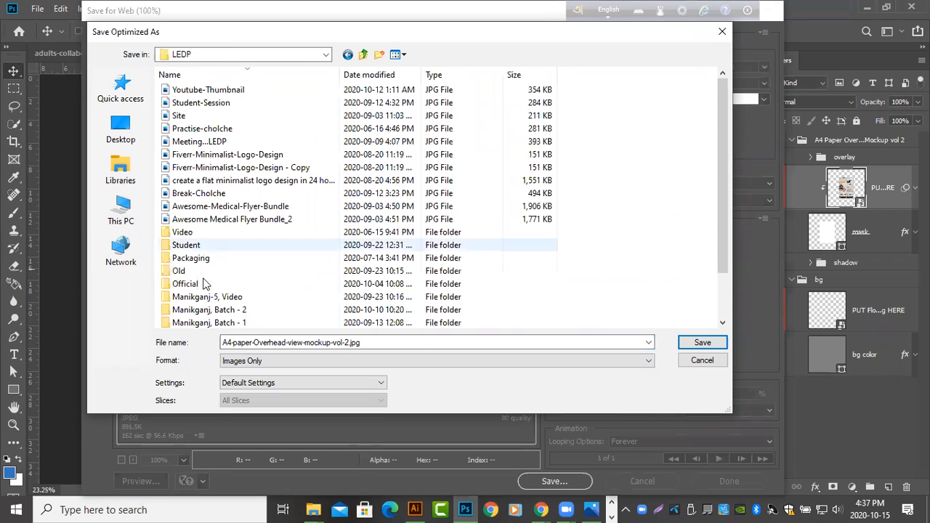
pyautogui.scroll(-2, 197, 314)
pyautogui.doubleClick(185, 311)
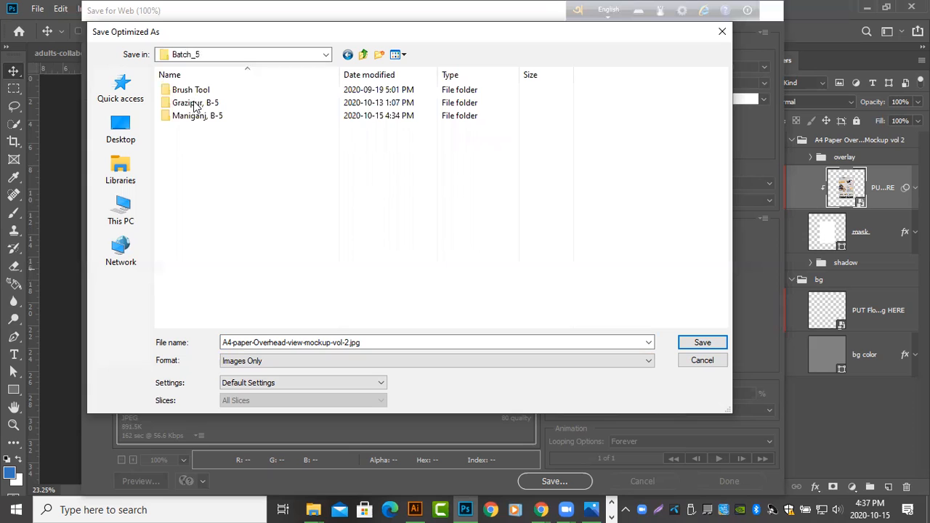
pyautogui.doubleClick(189, 115)
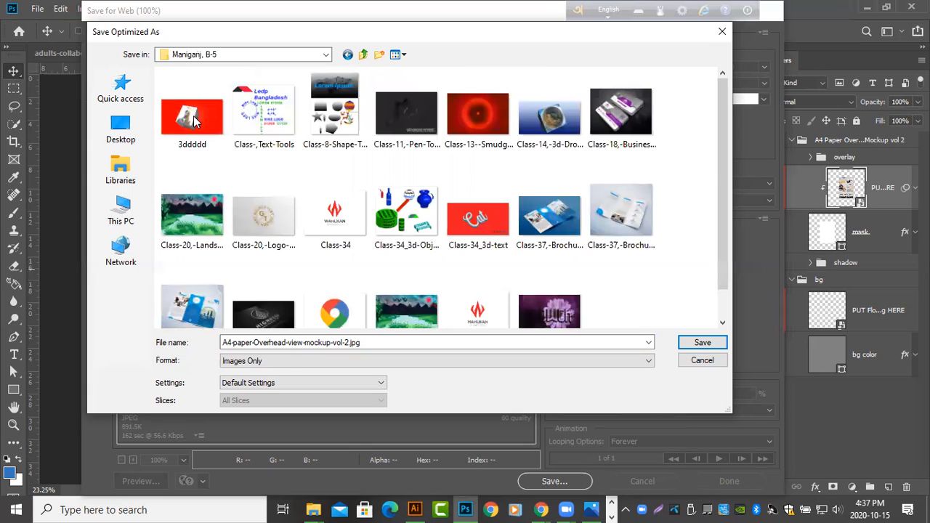
# - Name the exported image "Class-39, Flyer Design" and save it
pyautogui.doubleClick(287, 347)
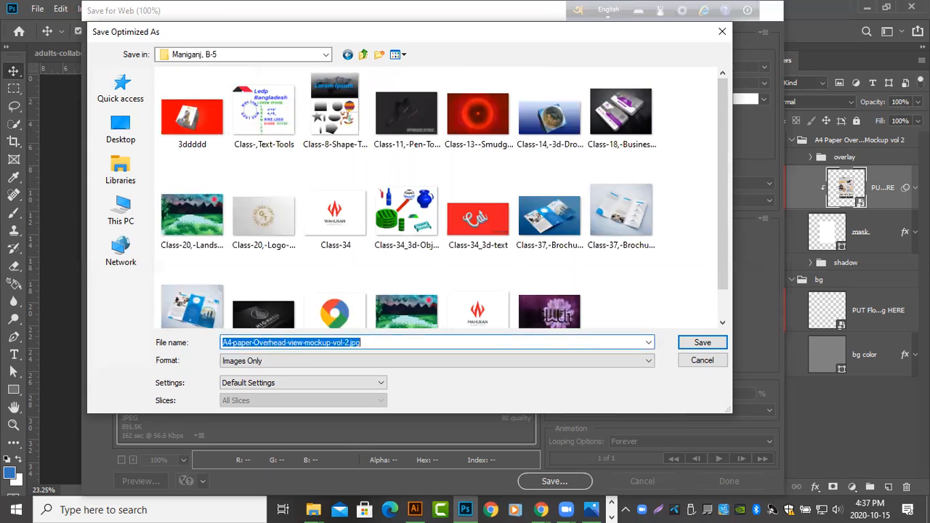
pyautogui.write('Class-3')
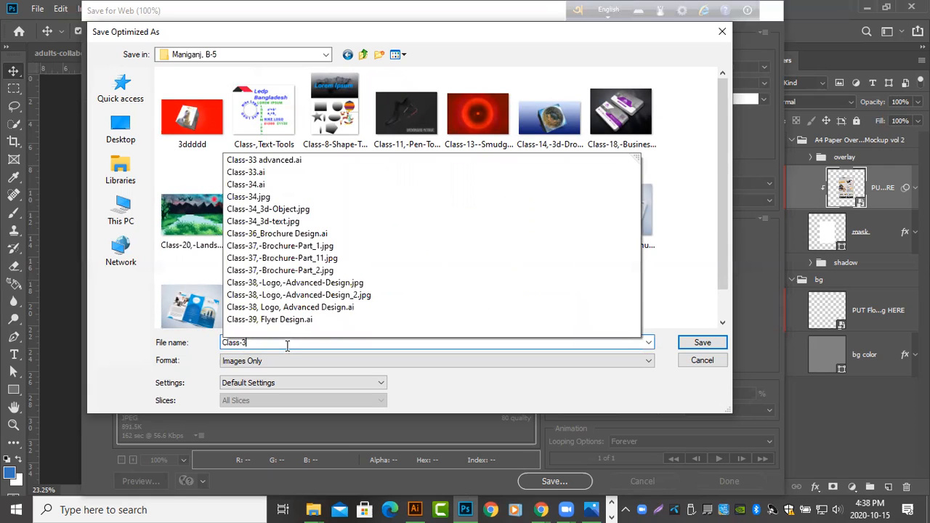
pyautogui.write('9')
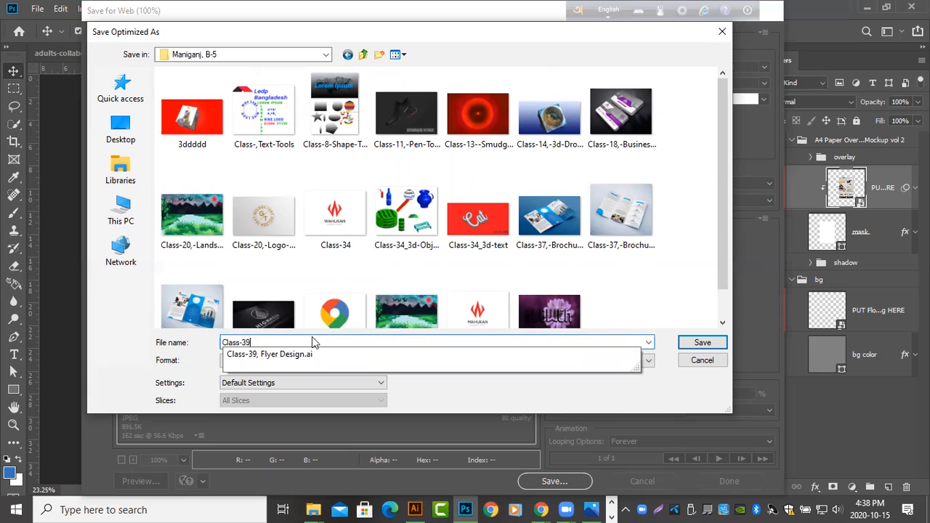
pyautogui.press('Return')
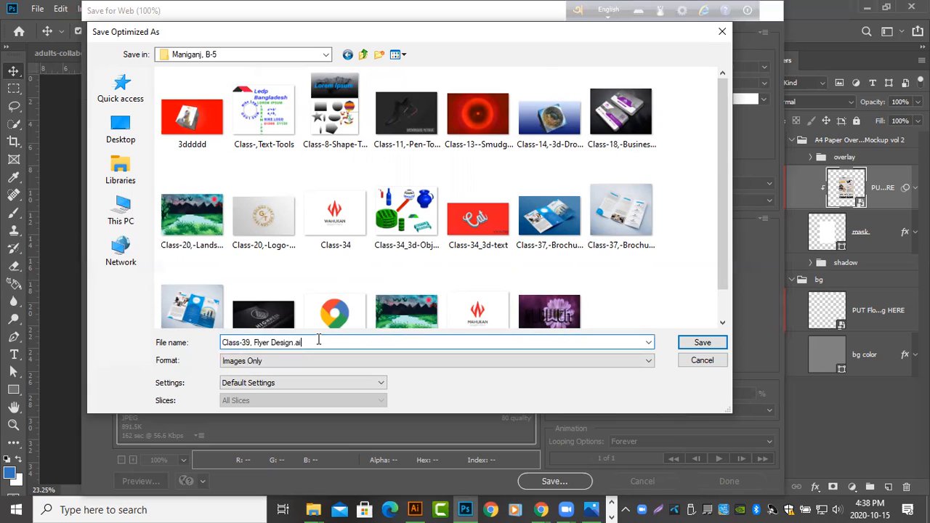
pyautogui.press('BackSpace')
pyautogui.press('BackSpace')
pyautogui.press('BackSpace')
pyautogui.press('Return')
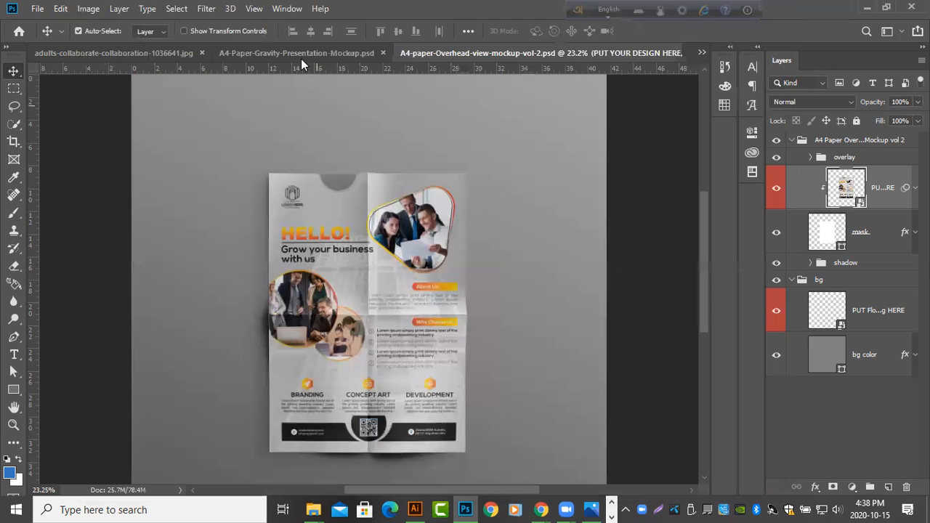
# - Switch to the A4 Paper Gravity mockup, expand its main group and open its design smart object for editing
pyautogui.click(301, 55)
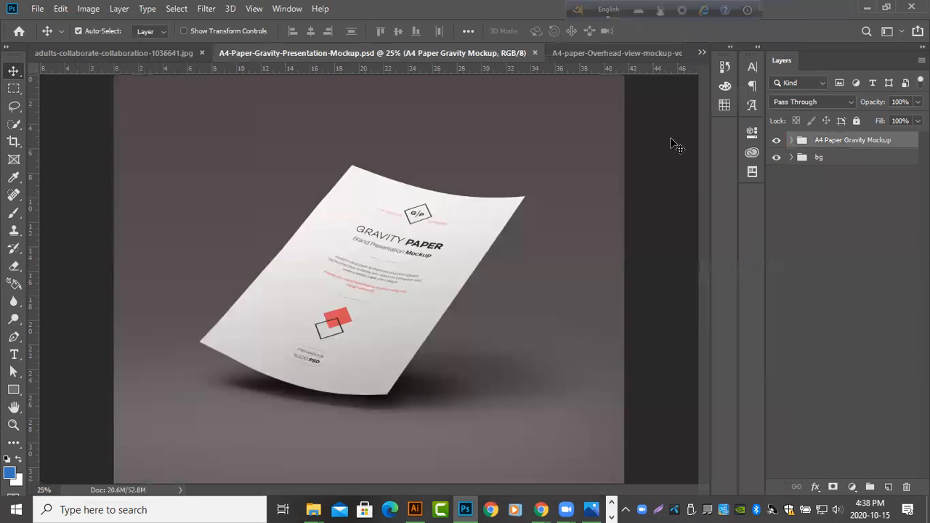
pyautogui.click(791, 140)
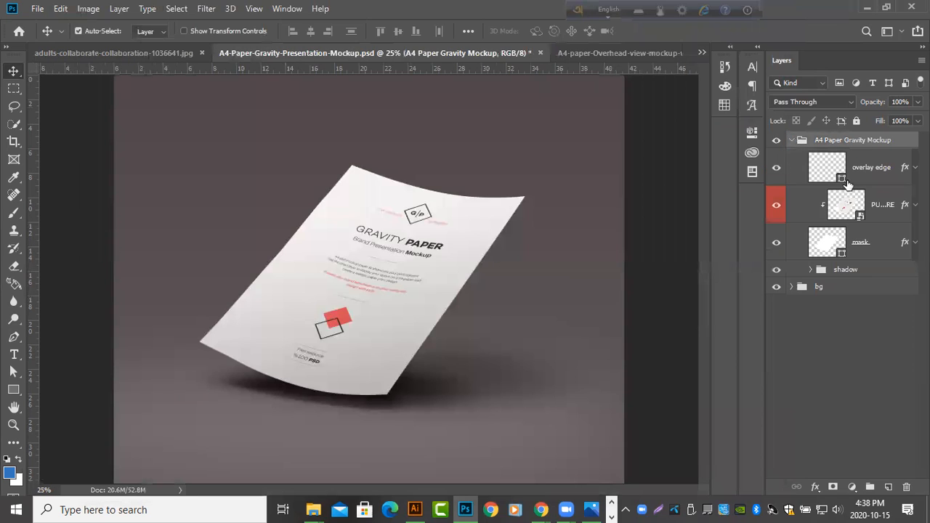
pyautogui.doubleClick(863, 213)
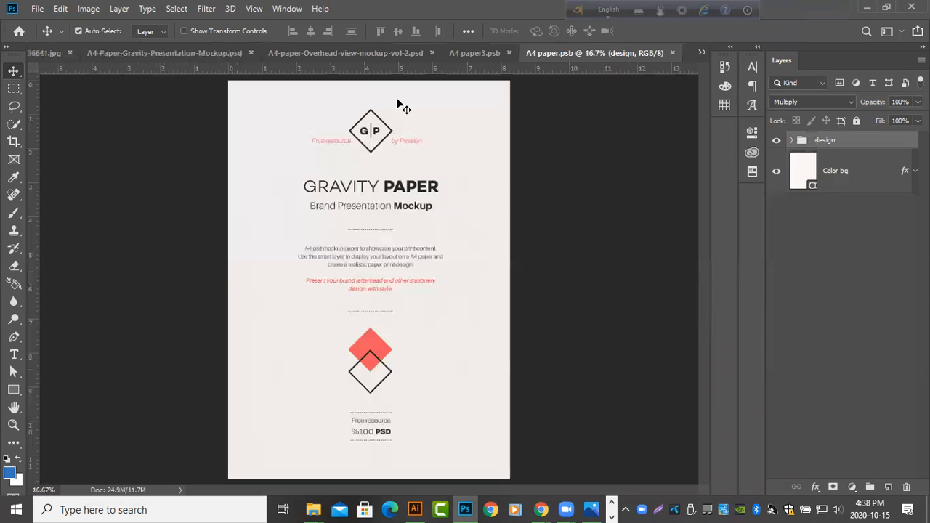
# - Try to carry the flyer from the overhead mockup's design smart object over to the gravity mockup's A4 paper.psb
pyautogui.click(410, 51)
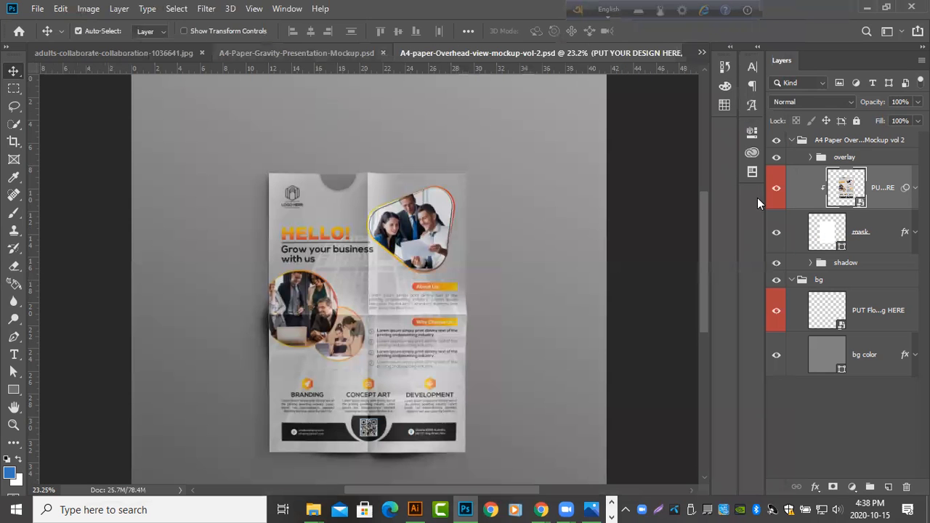
pyautogui.doubleClick(860, 202)
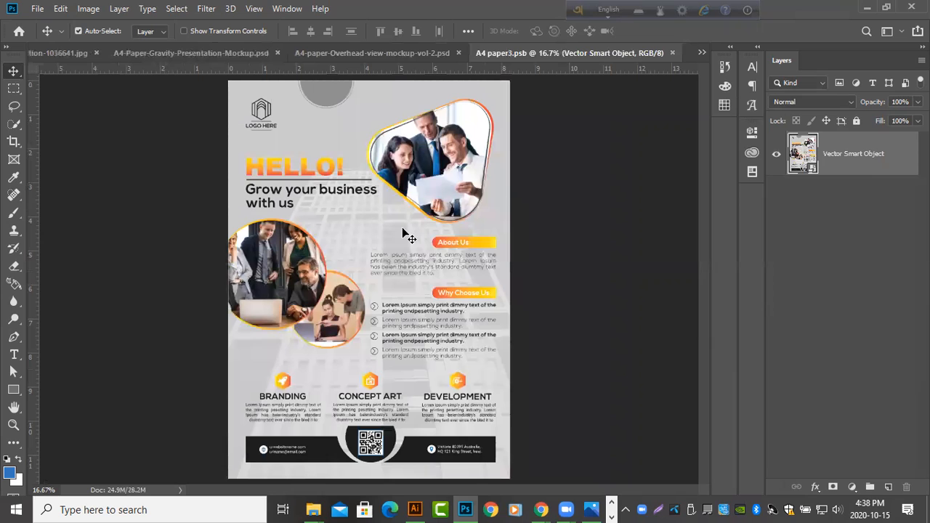
pyautogui.moveTo(409, 235); pyautogui.dragTo(565, 165)
pyautogui.moveTo(437, 49); pyautogui.dragTo(297, 55)
pyautogui.moveTo(498, 59); pyautogui.dragTo(701, 54)
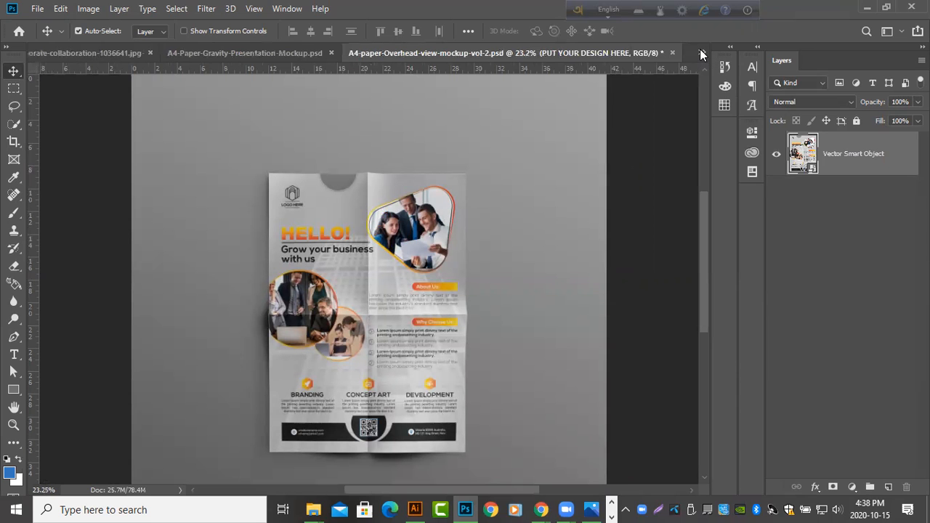
pyautogui.click(701, 53)
pyautogui.click(579, 162)
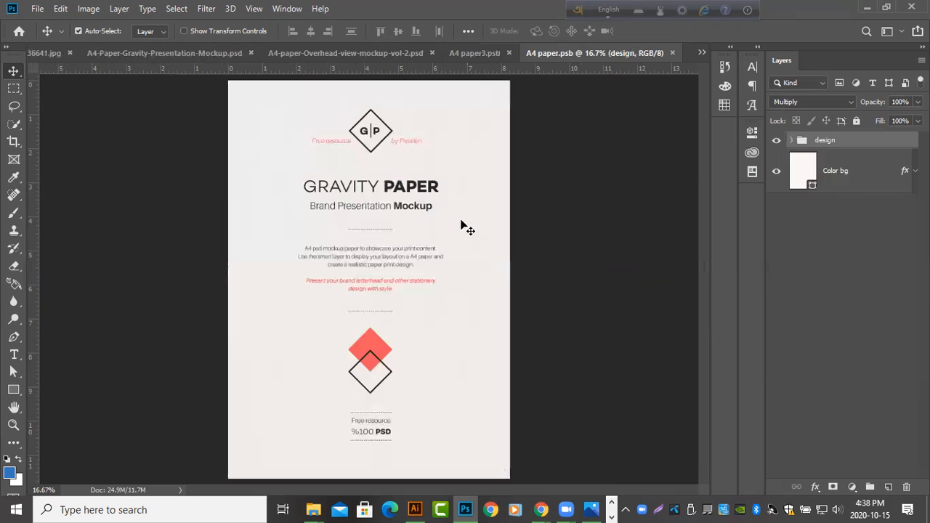
# - Close A4 paper3.psb and reorder the open documents so A4 paper.psb sits directly before the overhead view mockup
pyautogui.click(509, 53)
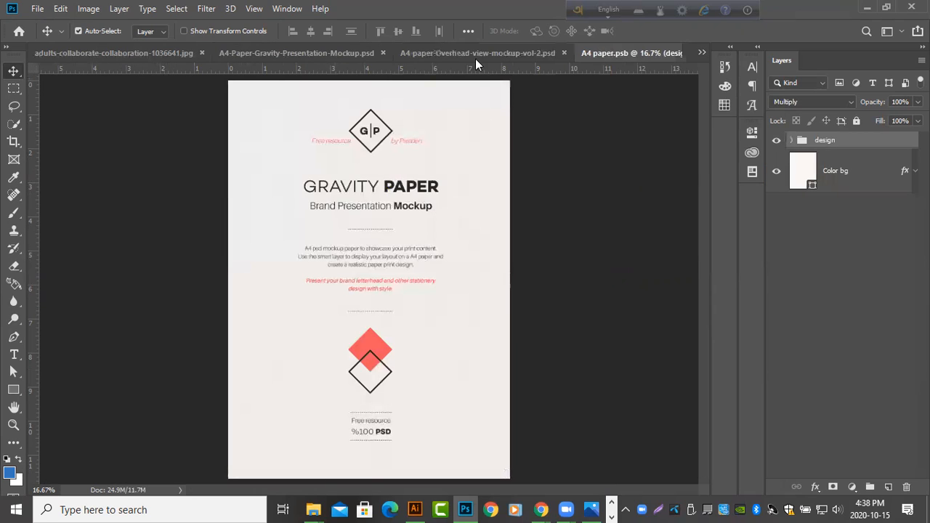
pyautogui.moveTo(475, 59); pyautogui.dragTo(429, 59)
pyautogui.click(608, 51)
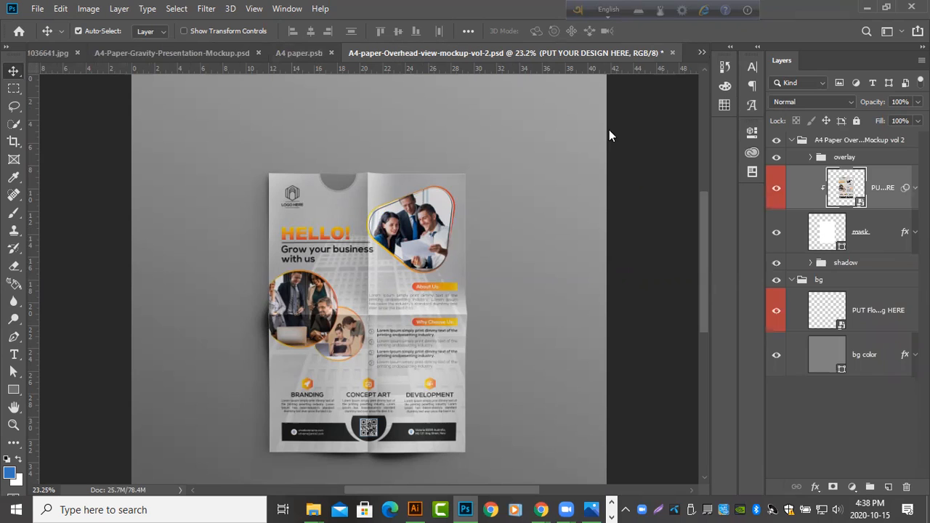
# - Copy the flyer's Vector Smart Object from A4 paper3.psb into A4 paper.psb, above the design group
pyautogui.click(701, 52)
pyautogui.click(581, 161)
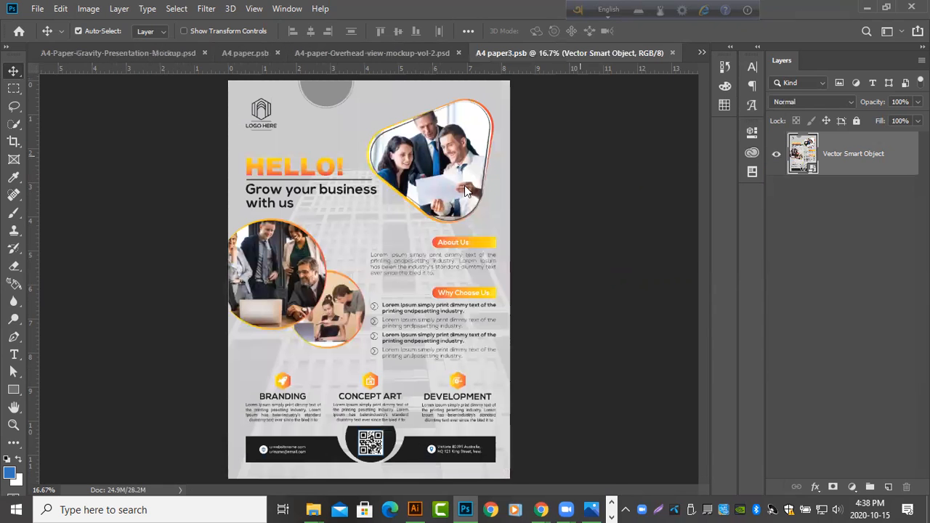
pyautogui.moveTo(329, 66); pyautogui.dragTo(381, 254)
pyautogui.scroll(-2, 395, 220)
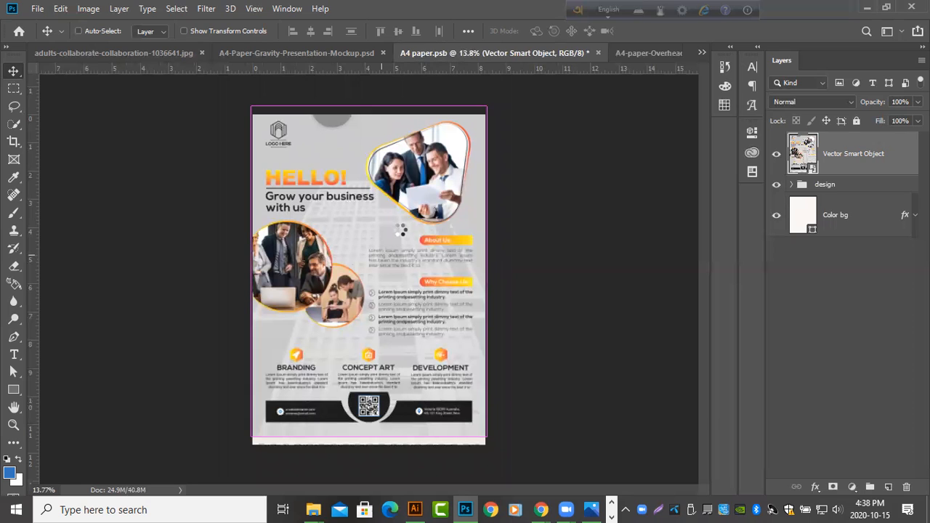
# - Transform the copied flyer, shifting it down to a Y position of 1738.50 px so it covers the page
pyautogui.hotkey('ctrl', 't')
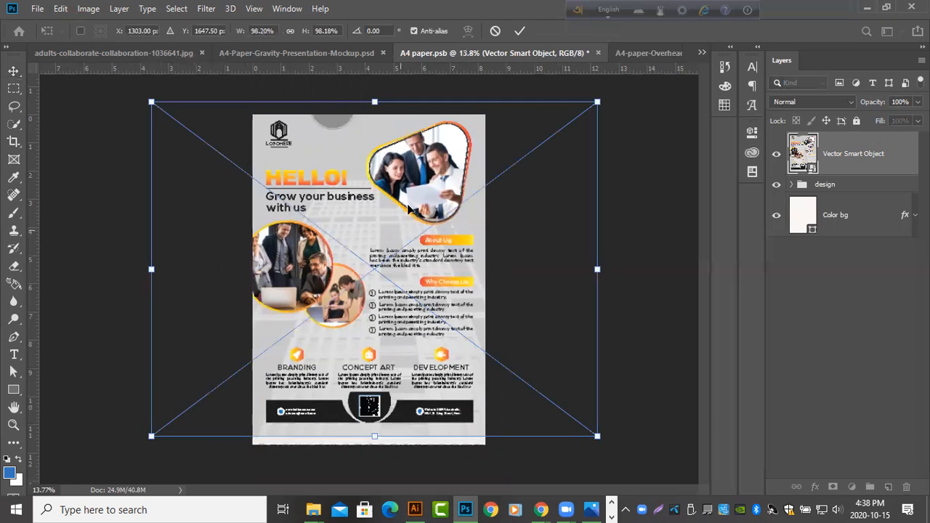
pyautogui.moveTo(408, 205); pyautogui.dragTo(407, 215)
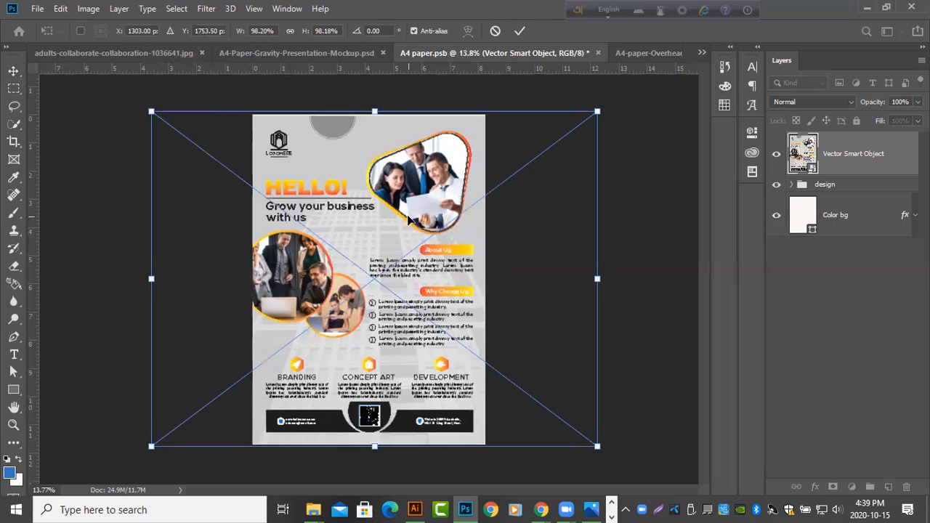
pyautogui.press('Up')
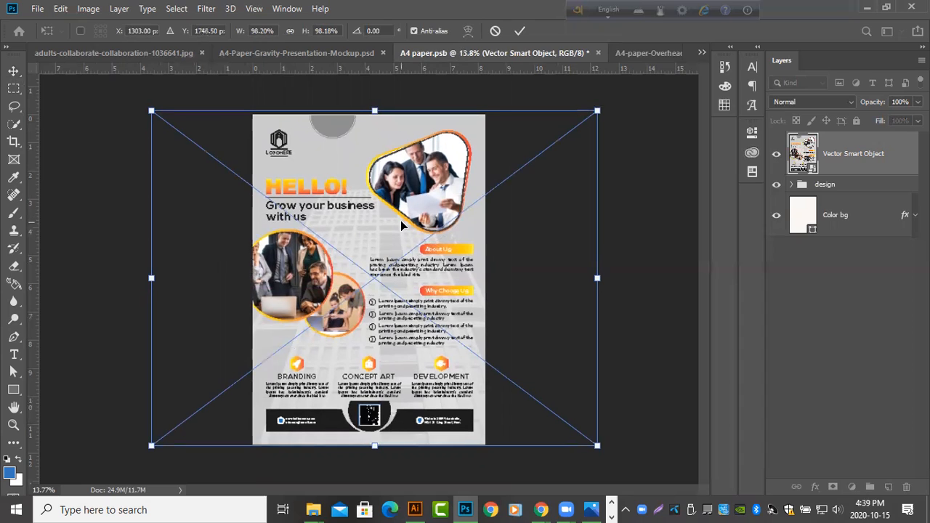
pyautogui.press('Up')
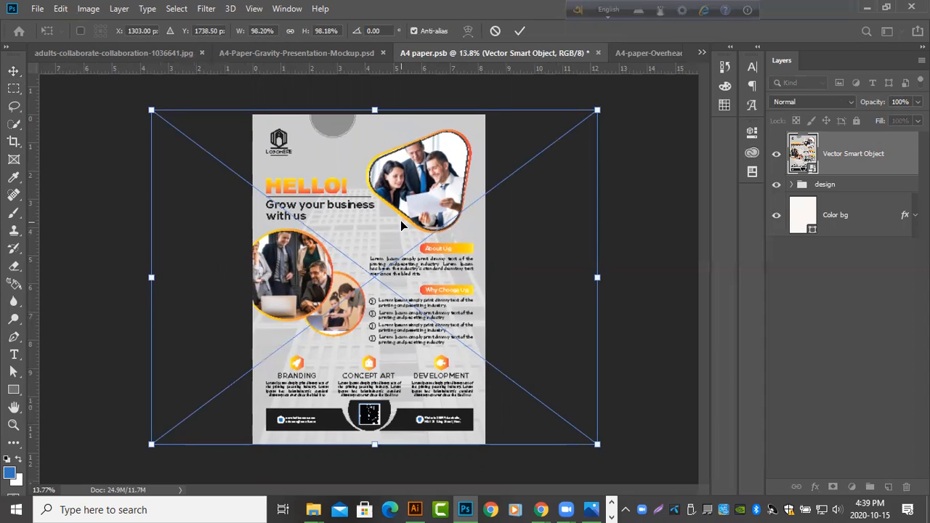
pyautogui.click(521, 31)
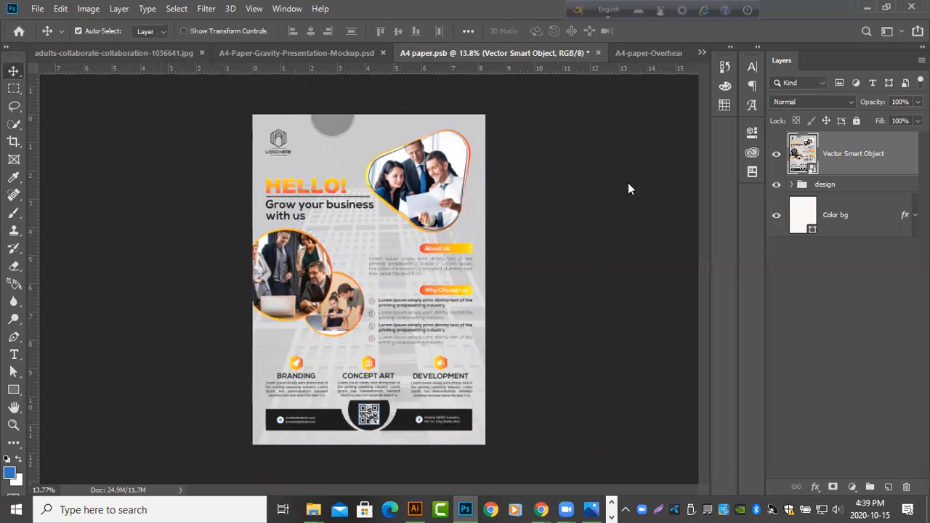
# - Hide the flyer's Vector Smart Object layer and select the template's body text layer in the design group
pyautogui.click(792, 186)
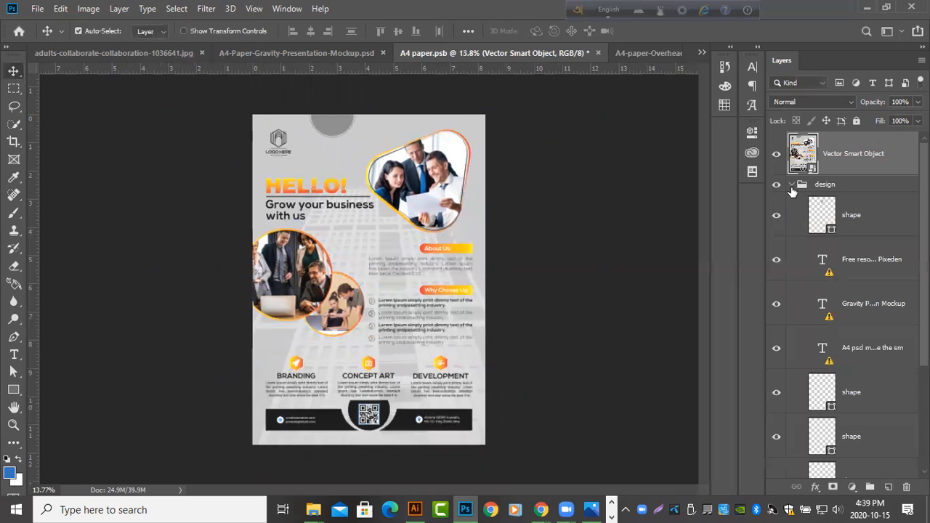
pyautogui.click(792, 186)
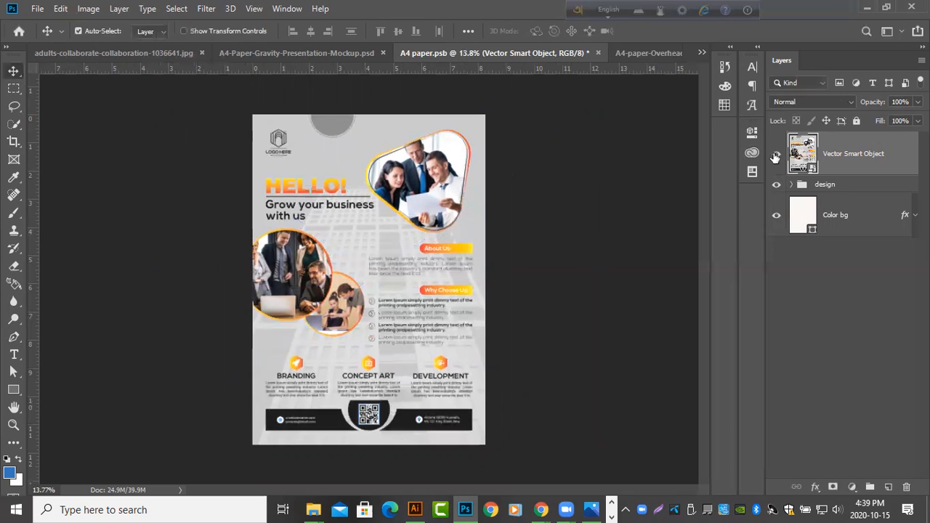
pyautogui.click(776, 153)
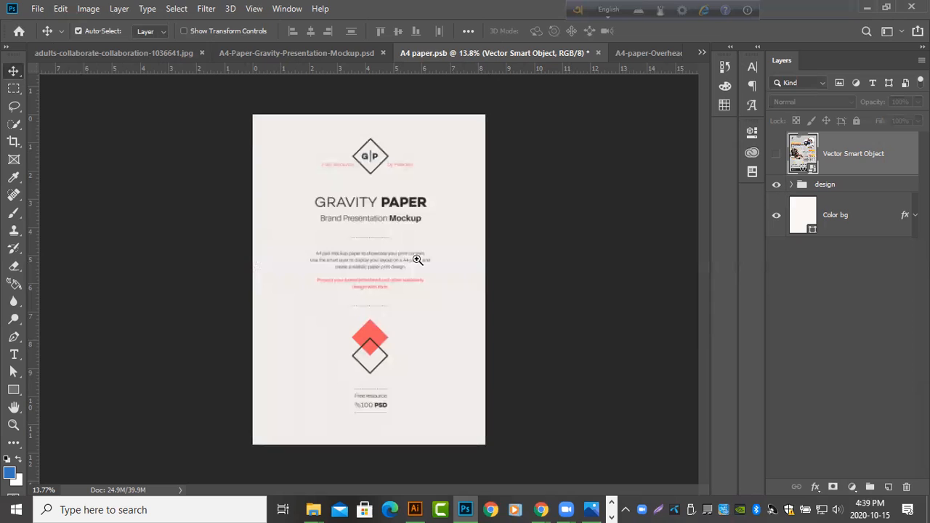
pyautogui.keyDown('ctrl'); pyautogui.click(439, 240); pyautogui.keyUp('ctrl')
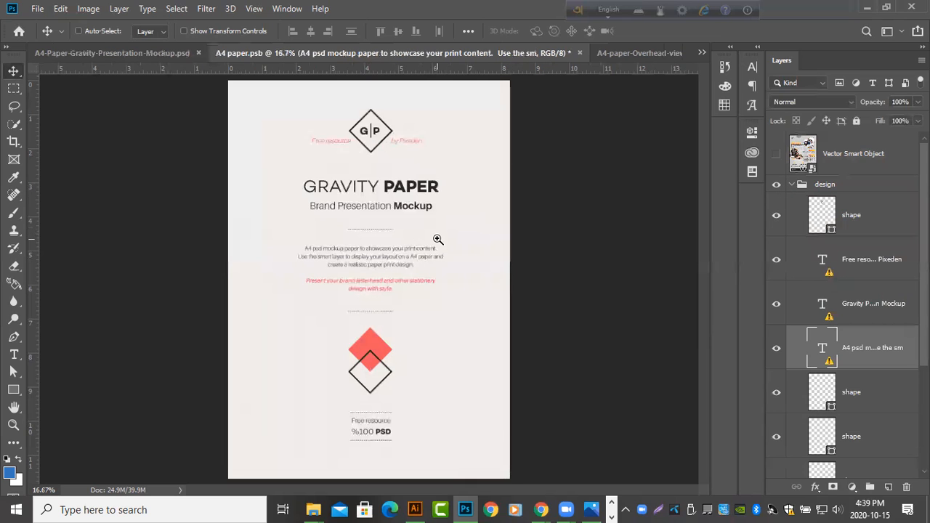
# - Make the flyer's Vector Smart Object layer visible again and save A4 paper.psb
pyautogui.click(438, 239)
pyautogui.click(438, 239)
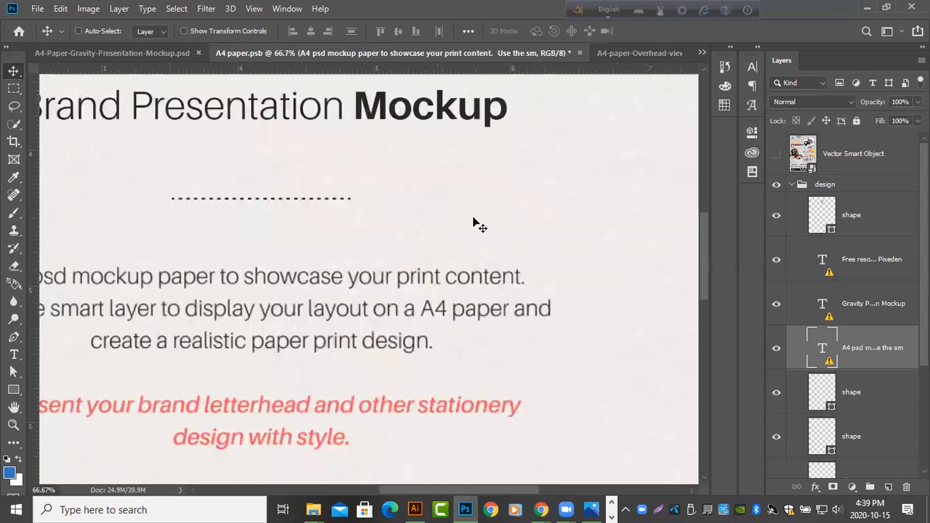
pyautogui.scroll(-3, 858, 327)
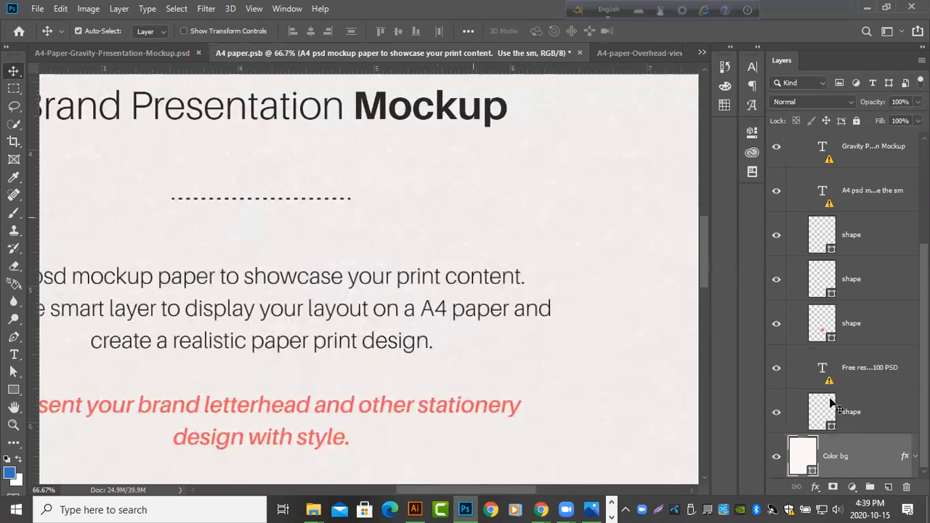
pyautogui.click(859, 439)
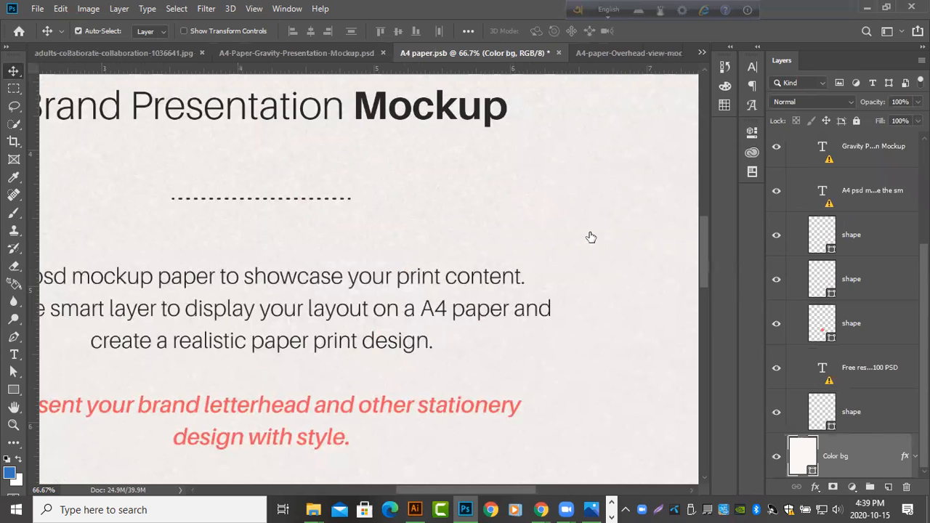
pyautogui.scroll(3, 590, 237)
pyautogui.scroll(1, 776, 236)
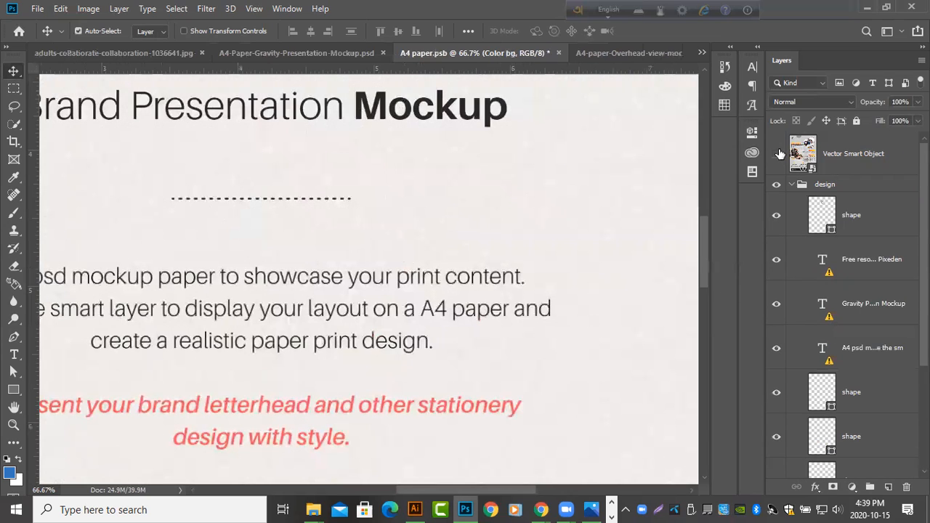
pyautogui.click(778, 154)
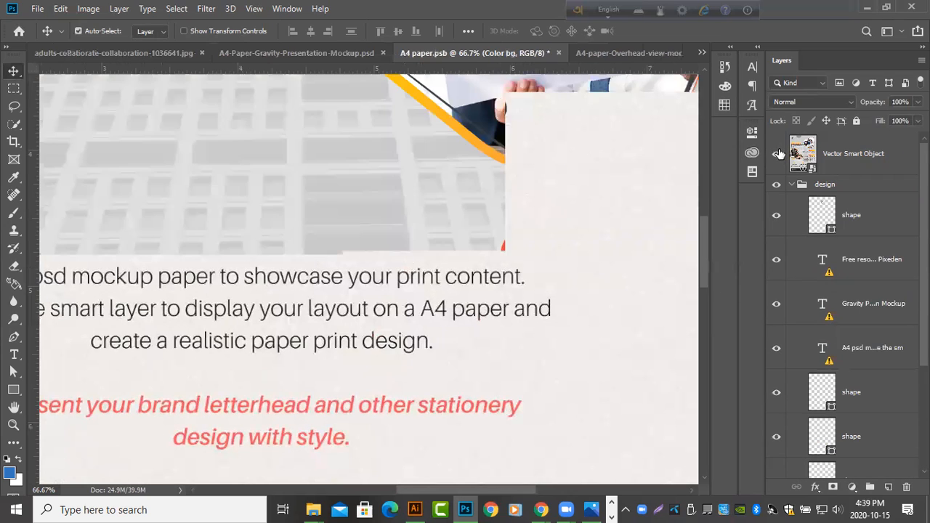
pyautogui.hotkey('ctrl', 's')
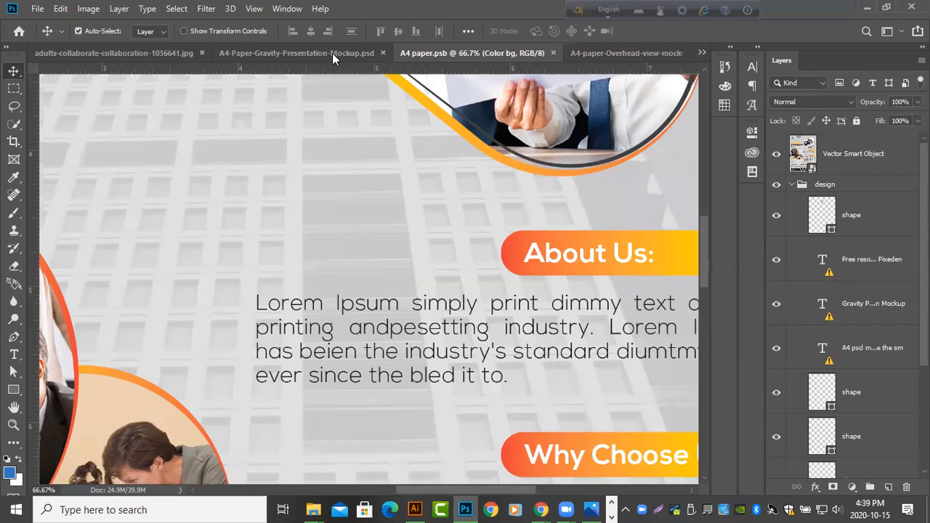
# - Check the updated flyer in A4-Paper-Gravity-Presentation-Mockup.psd and start a Save for Web export as a Very High quality JPEG
pyautogui.click(332, 53)
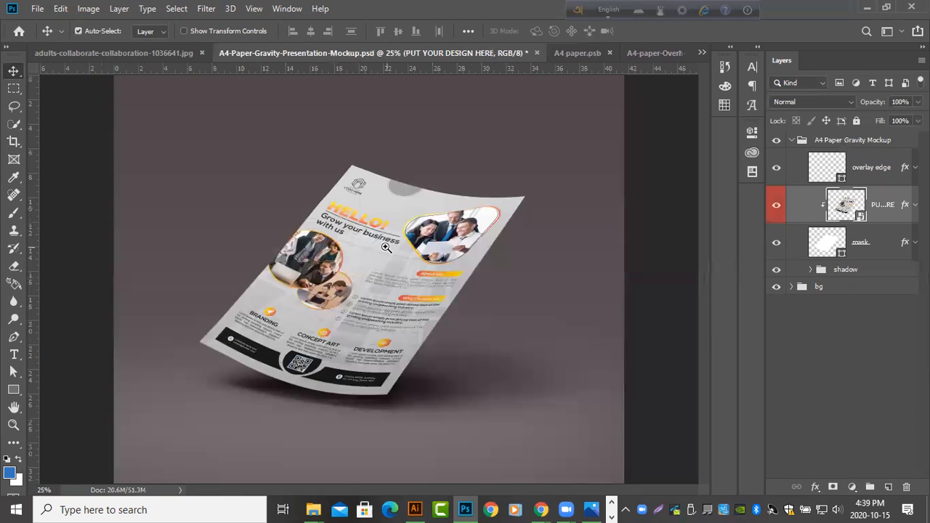
pyautogui.click(386, 248)
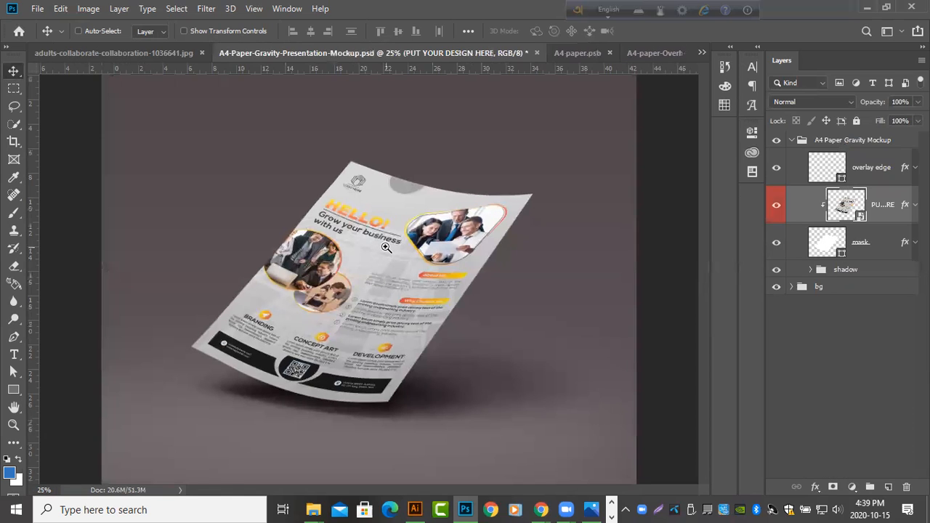
pyautogui.click(386, 248)
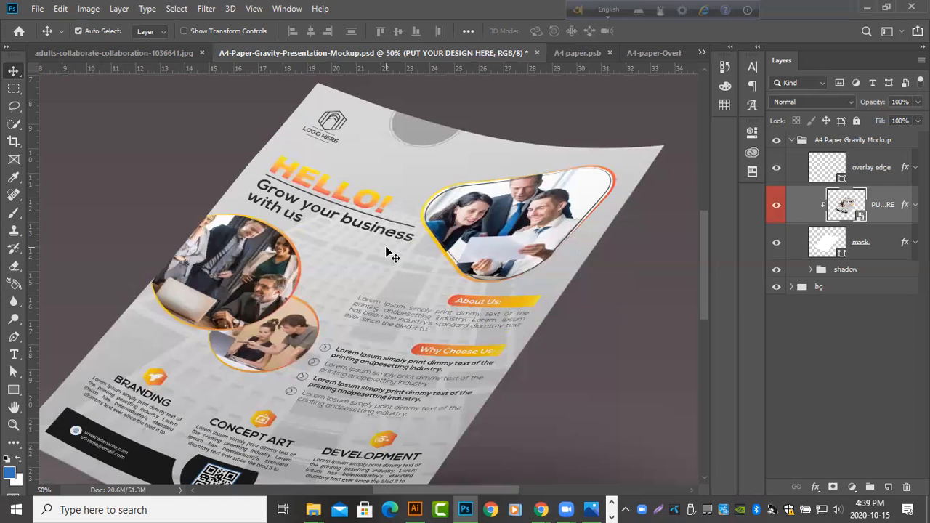
pyautogui.scroll(-1, 387, 251)
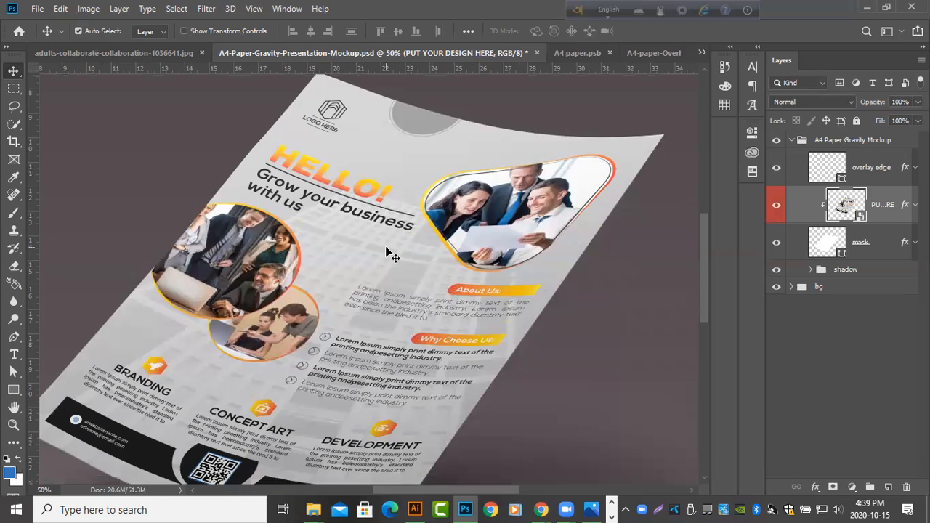
pyautogui.scroll(-1, 393, 256)
pyautogui.scroll(-1, 393, 255)
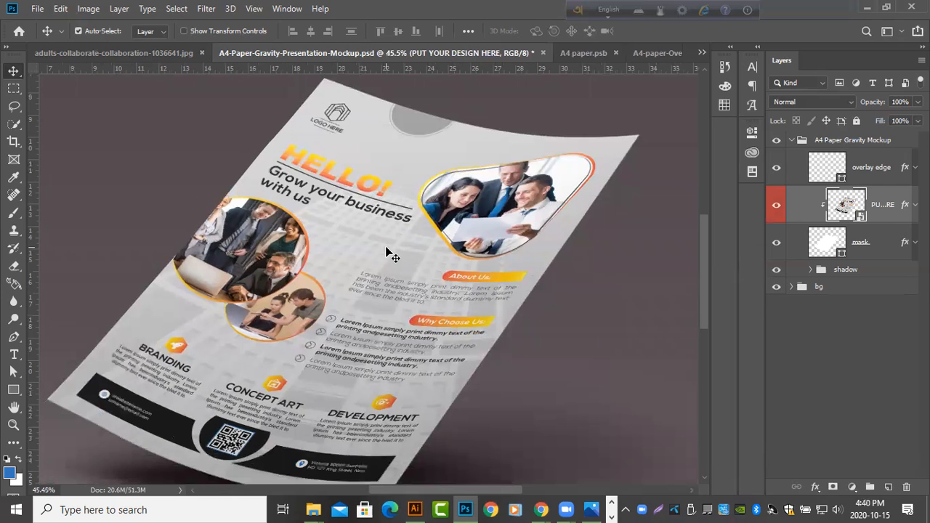
pyautogui.scroll(-1, 386, 248)
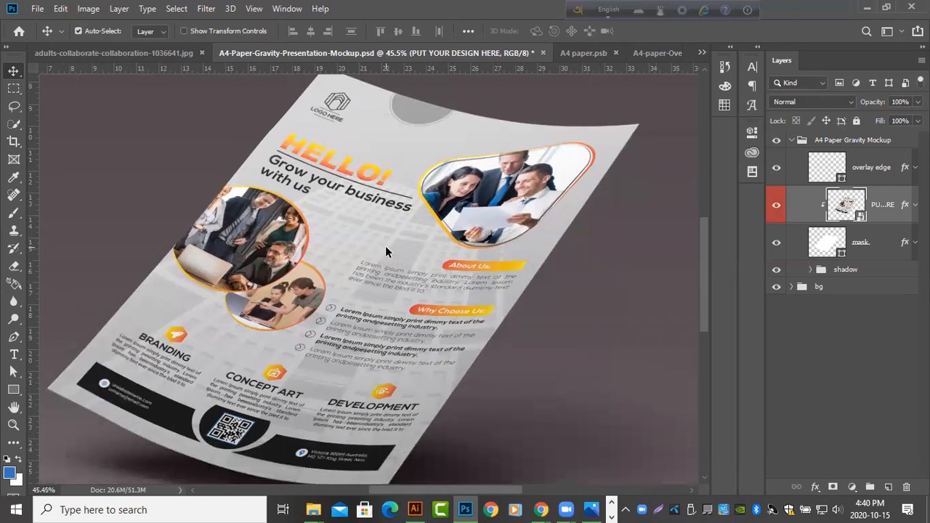
pyautogui.hotkey('ctrl', 'alt', 'shift', 's')
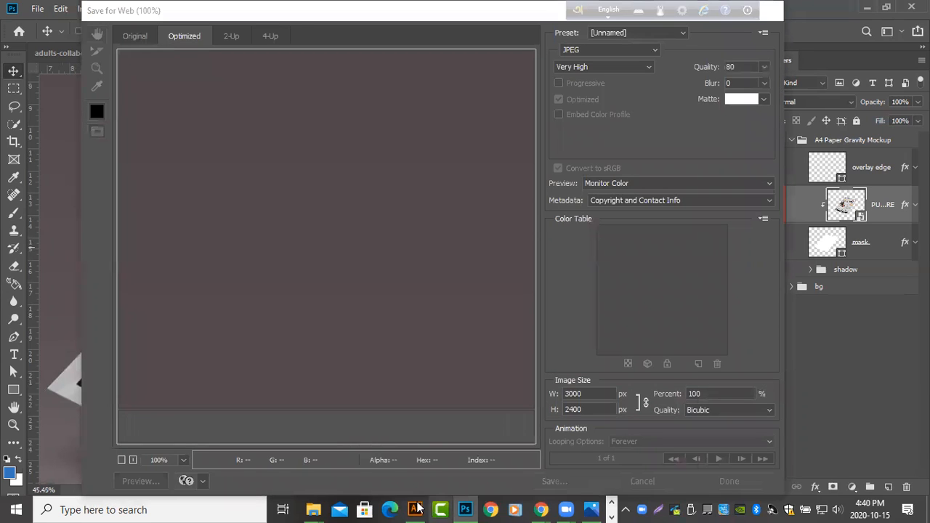
# - Switch to Illustrator and close the Class-39, Flyer Design.ai document with the orange HELLO! flyer, saving its changes
pyautogui.click(415, 509)
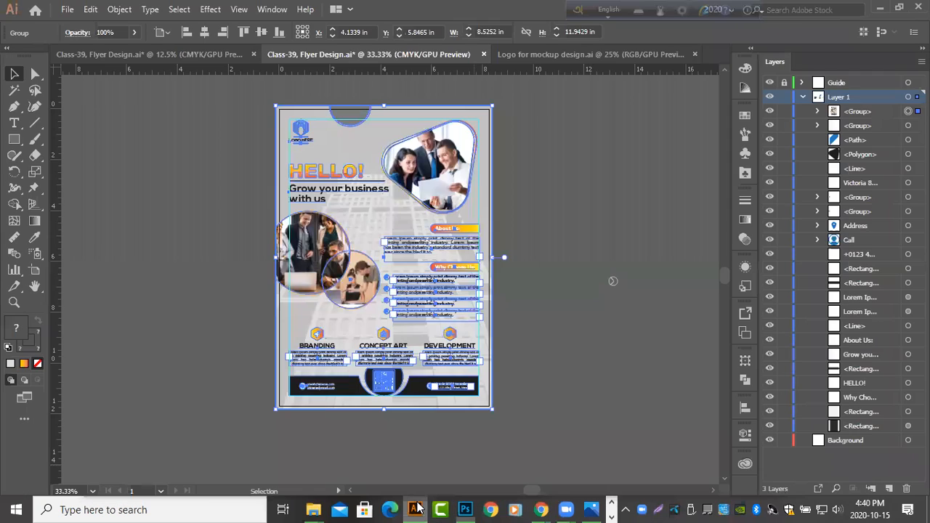
pyautogui.click(486, 54)
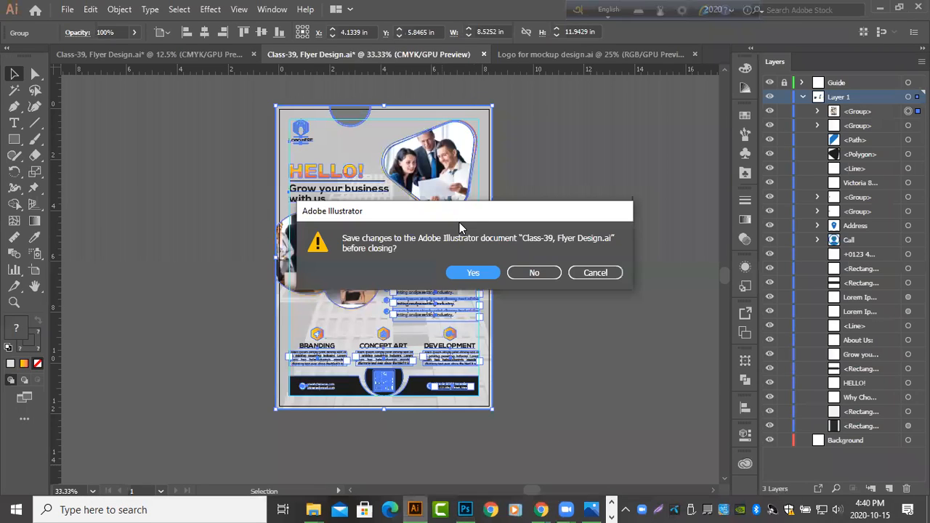
pyautogui.click(474, 273)
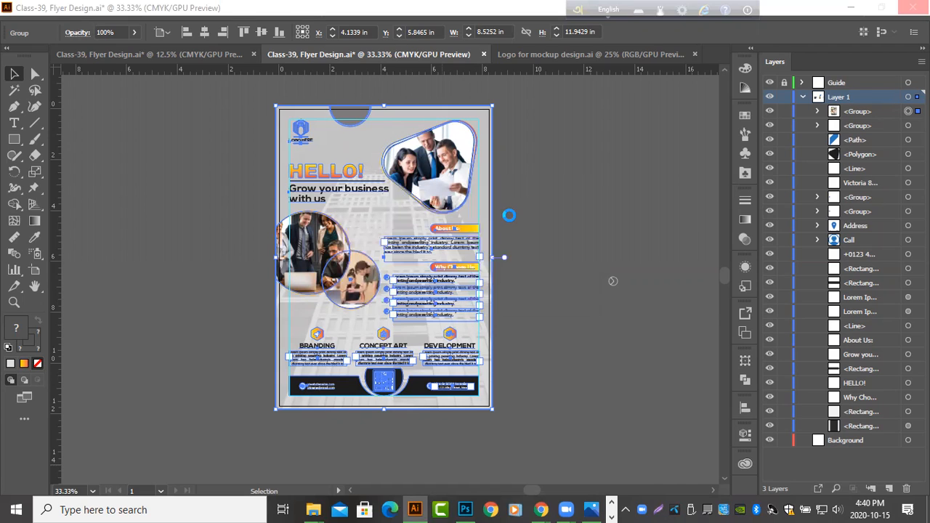
pyautogui.click(483, 54)
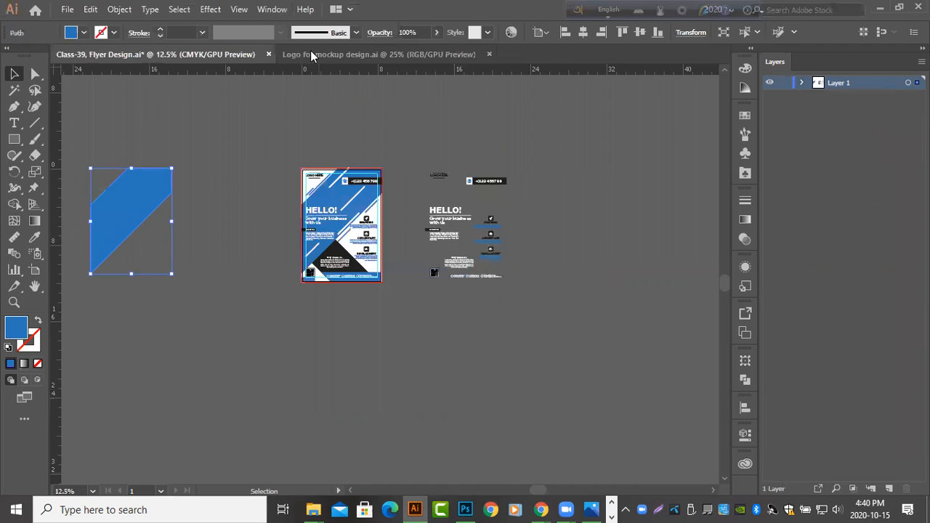
# - Close the blue Class-39, Flyer Design.ai without saving, close Logo for mockup design.ai, and return to Photoshop
pyautogui.click(269, 55)
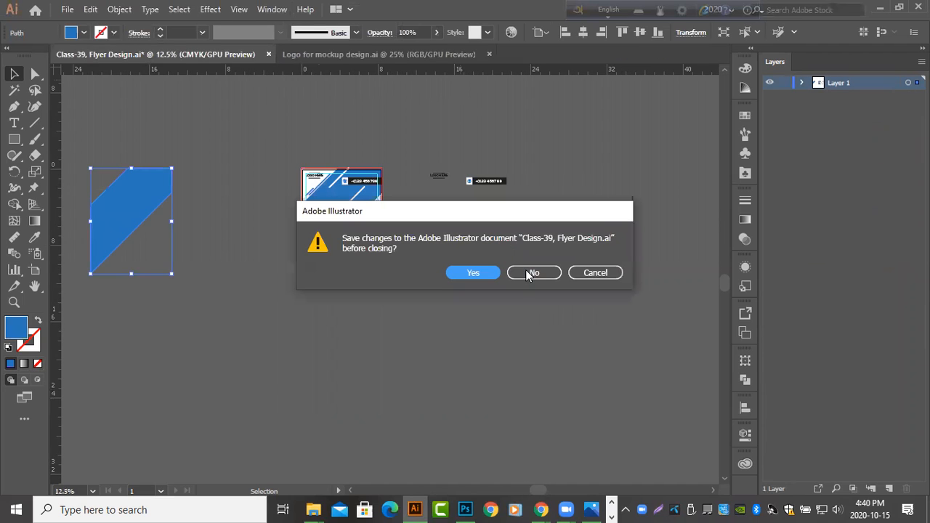
pyautogui.press('n')
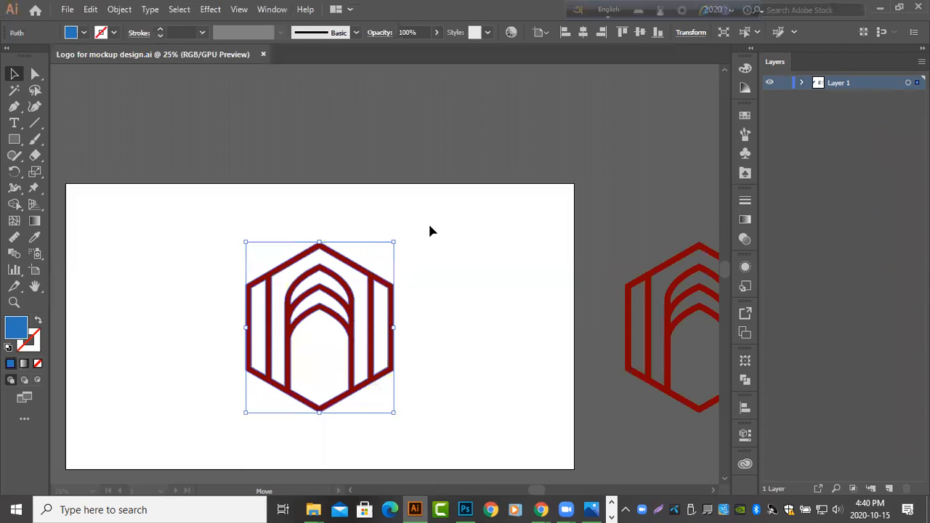
pyautogui.click(263, 54)
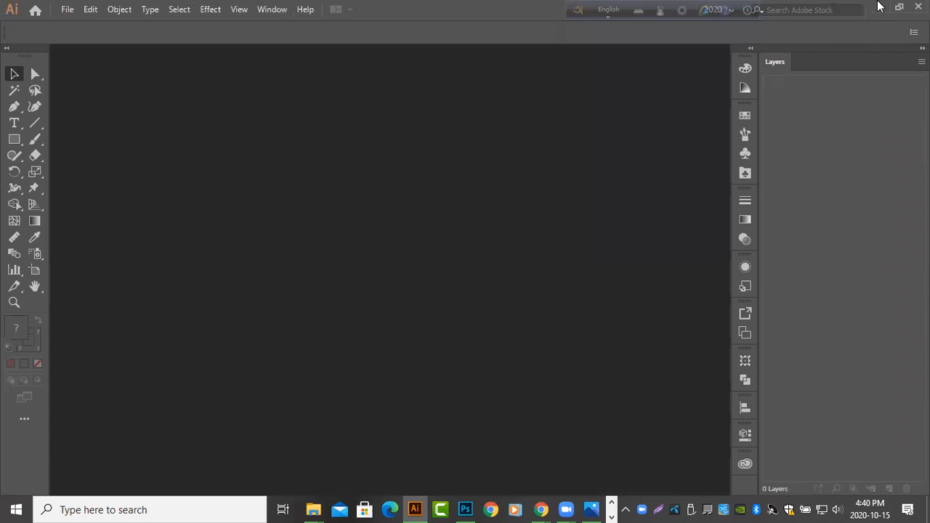
pyautogui.click(879, 7)
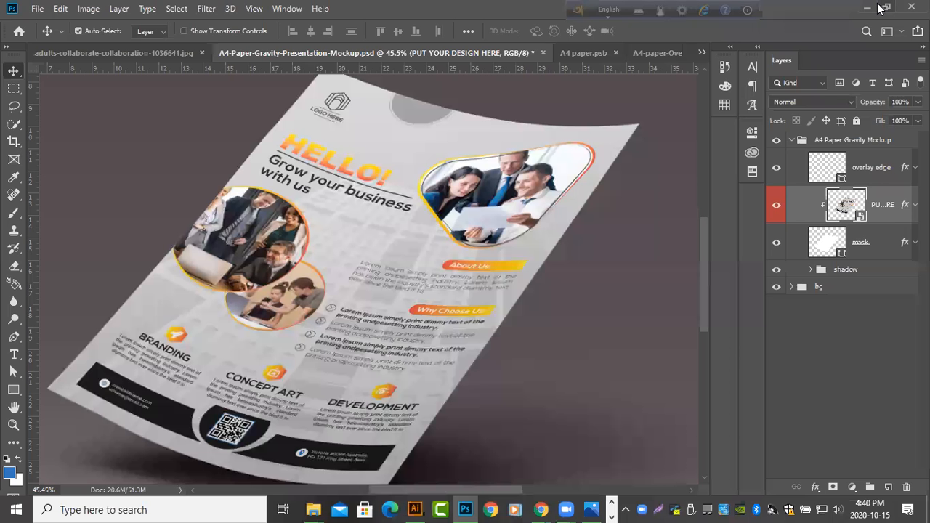
# - Fit the Gravity mockup on screen and open the fill color of the bg group's COLOR bg layer for editing
pyautogui.rightClick(522, 311)
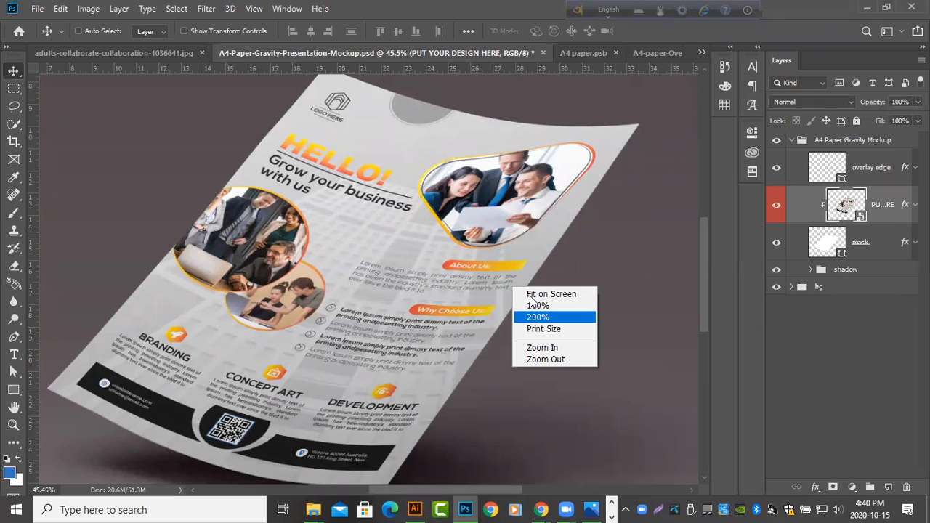
pyautogui.click(534, 295)
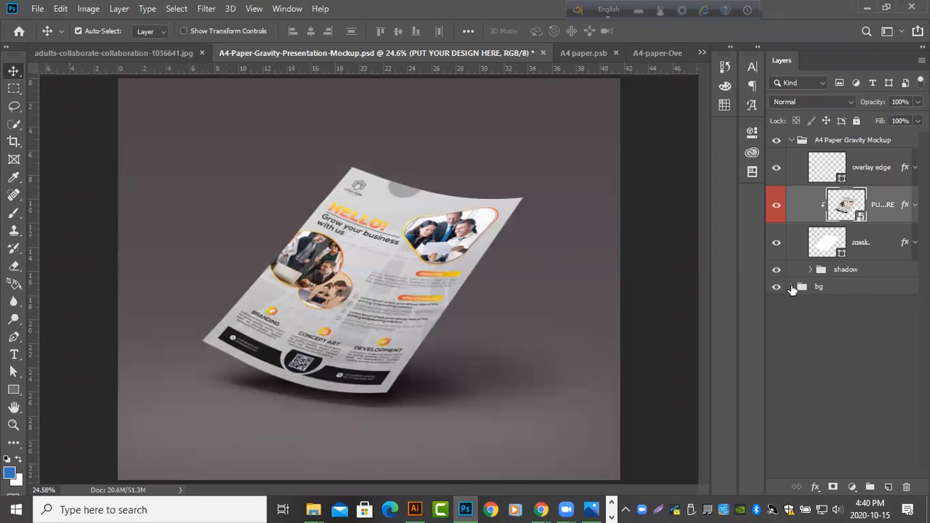
pyautogui.click(793, 287)
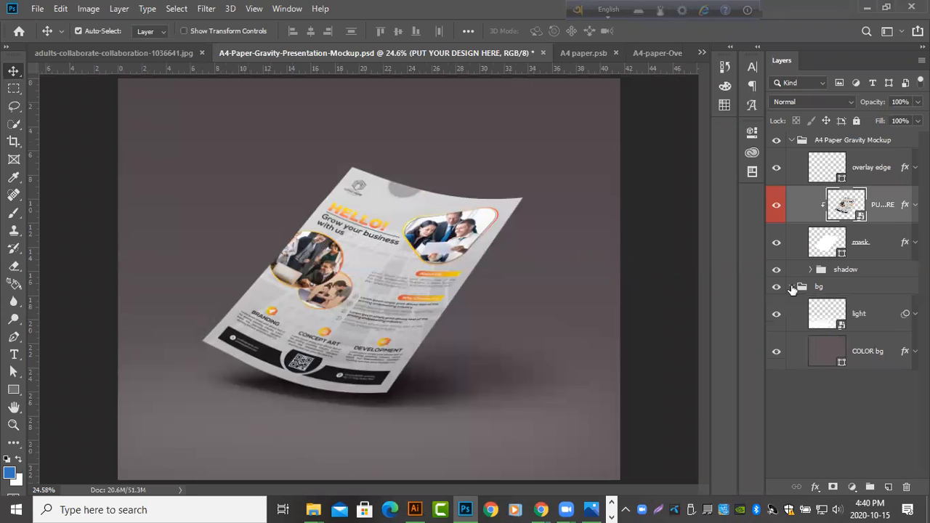
pyautogui.doubleClick(841, 364)
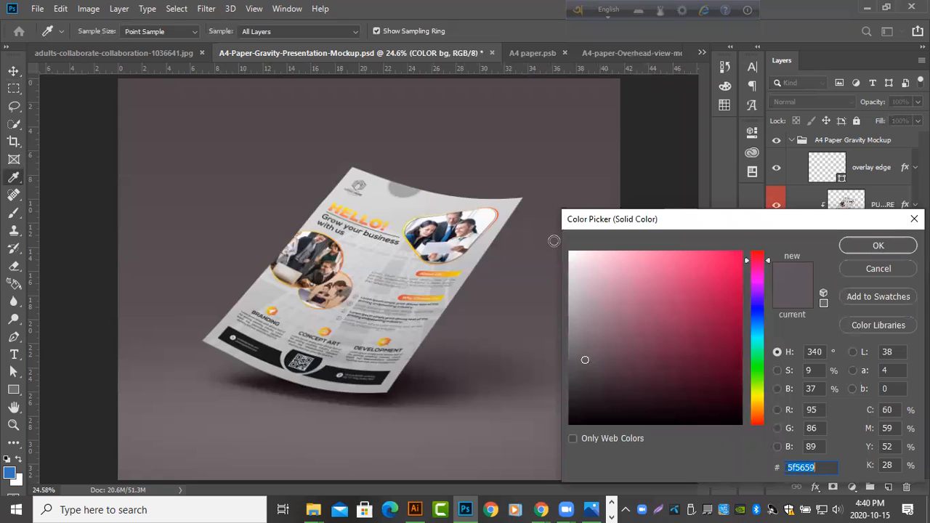
# - Try white, black, dusty pink #a17483 and light grey #c2c2c3 as the COLOR bg fill
pyautogui.write('b26982')
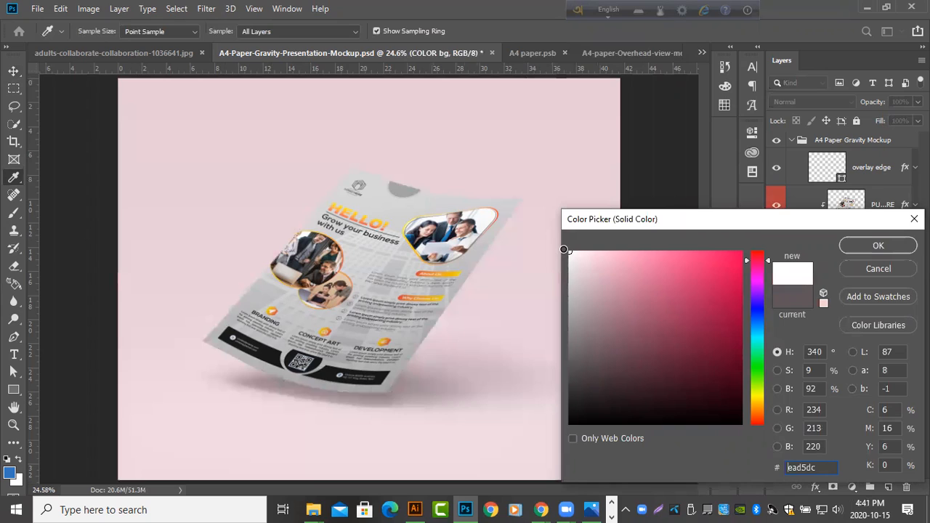
pyautogui.click(564, 249)
pyautogui.click(565, 249)
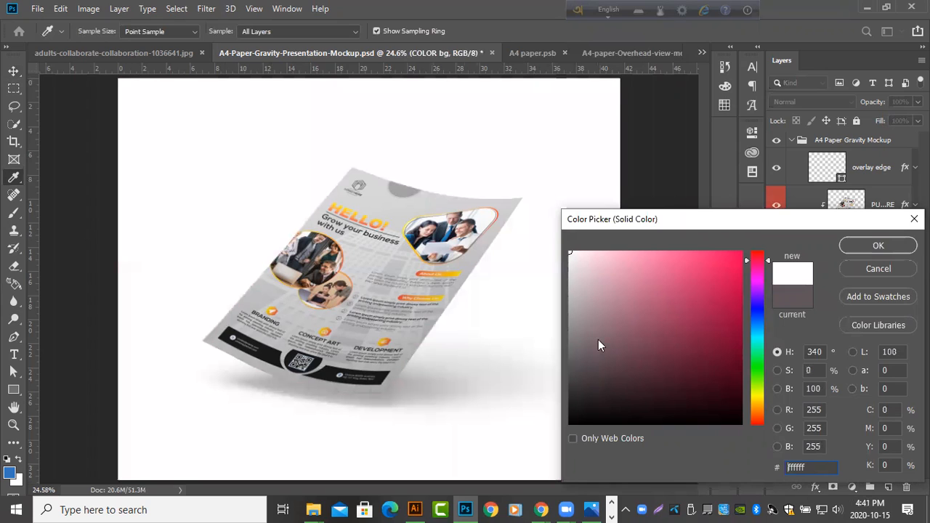
pyautogui.click(561, 425)
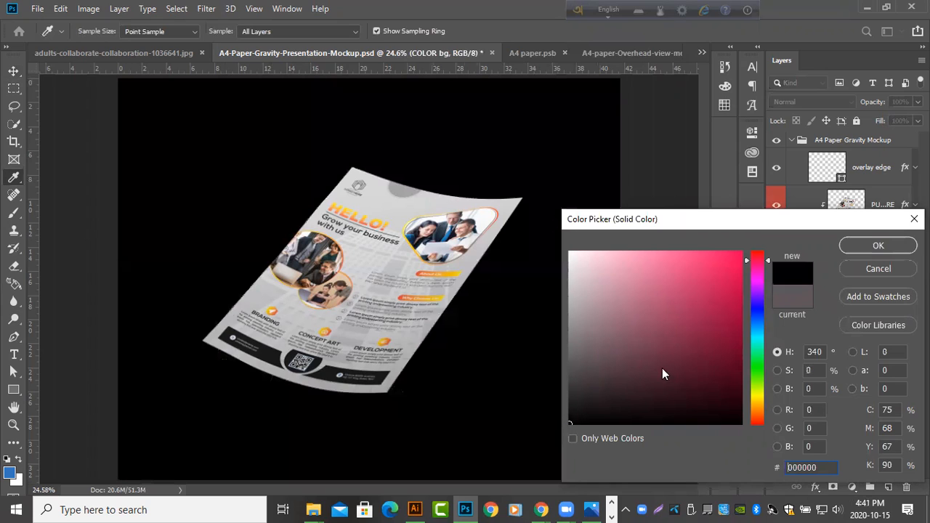
pyautogui.click(614, 315)
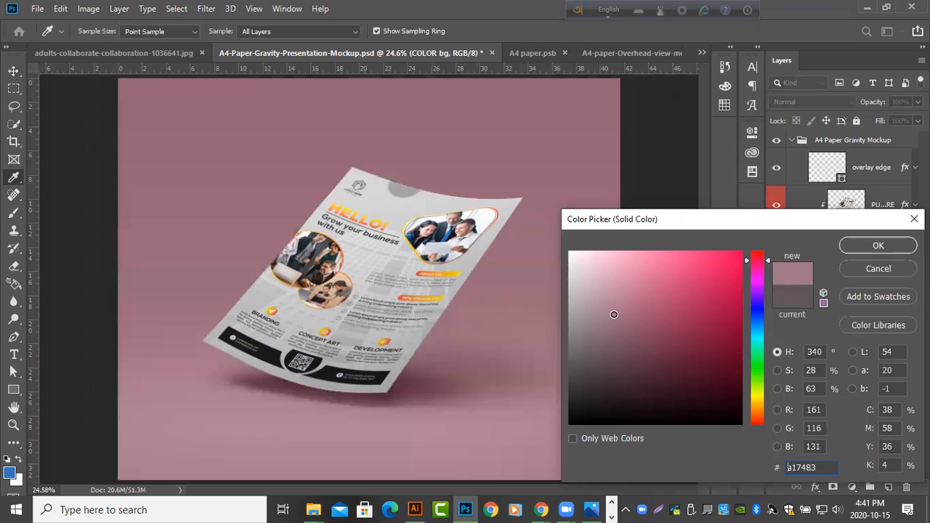
pyautogui.click(481, 250)
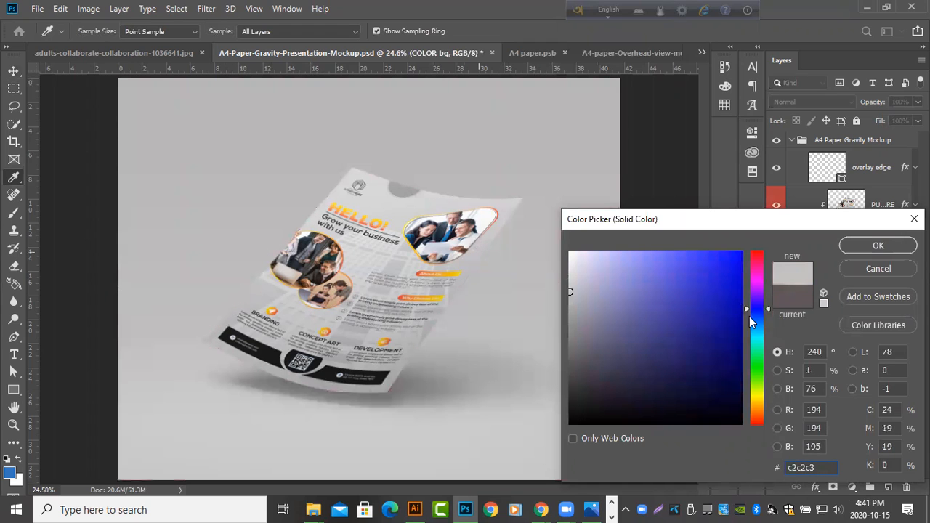
# - Try bright blue, cyan-blue #0ea7d9 and lime green #a7d90e as the COLOR bg fill
pyautogui.click(739, 244)
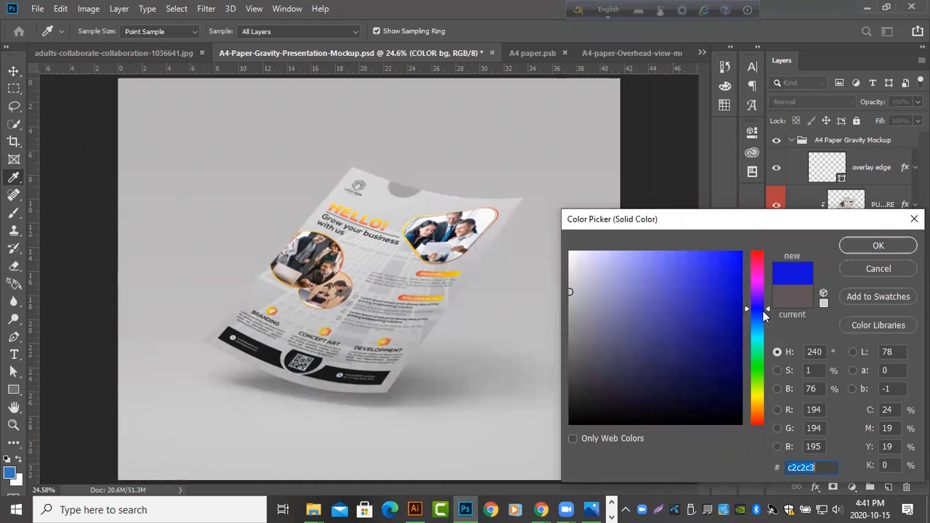
pyautogui.click(757, 337)
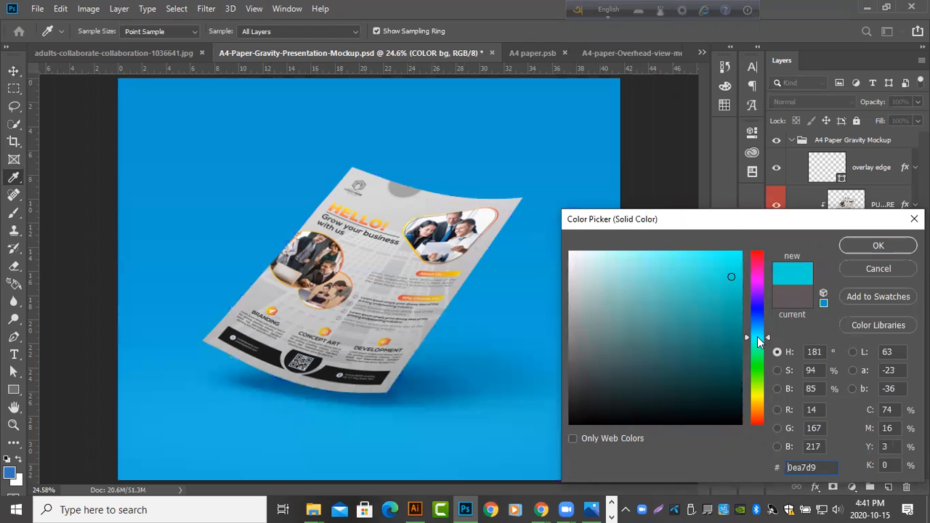
pyautogui.click(759, 385)
pyautogui.moveTo(759, 386); pyautogui.dragTo(758, 395)
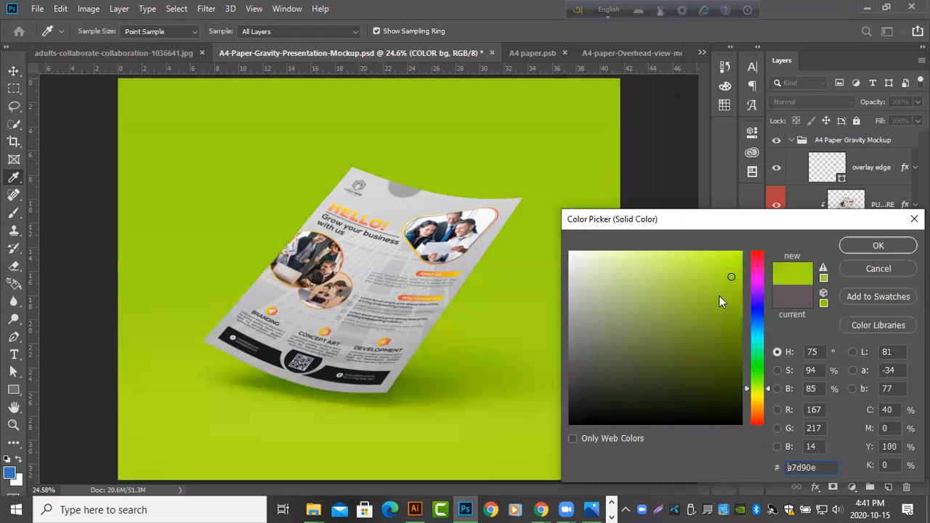
# - Try yellows #cdd90e and #d9c80e, plus golden #facd17 and orange #ee734f sampled from the HELLO! headline, as the COLOR bg fill
pyautogui.click(756, 394)
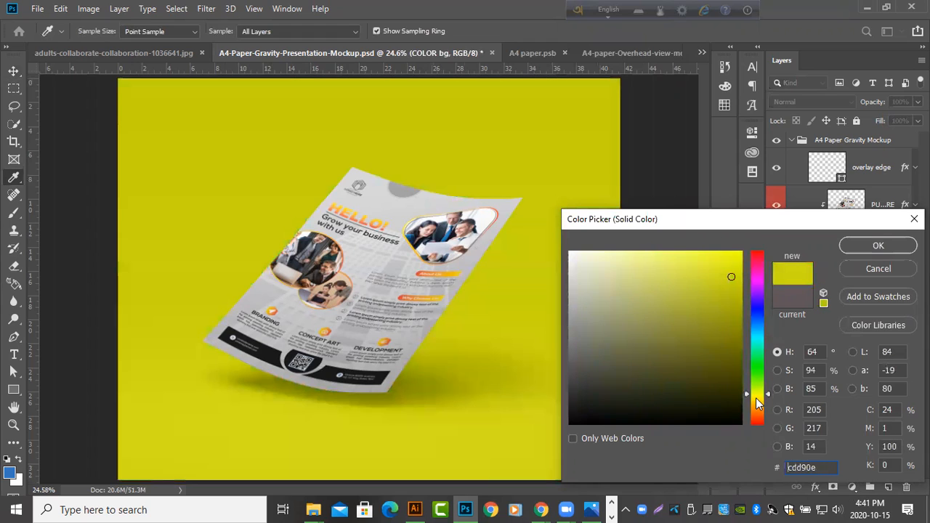
pyautogui.click(757, 398)
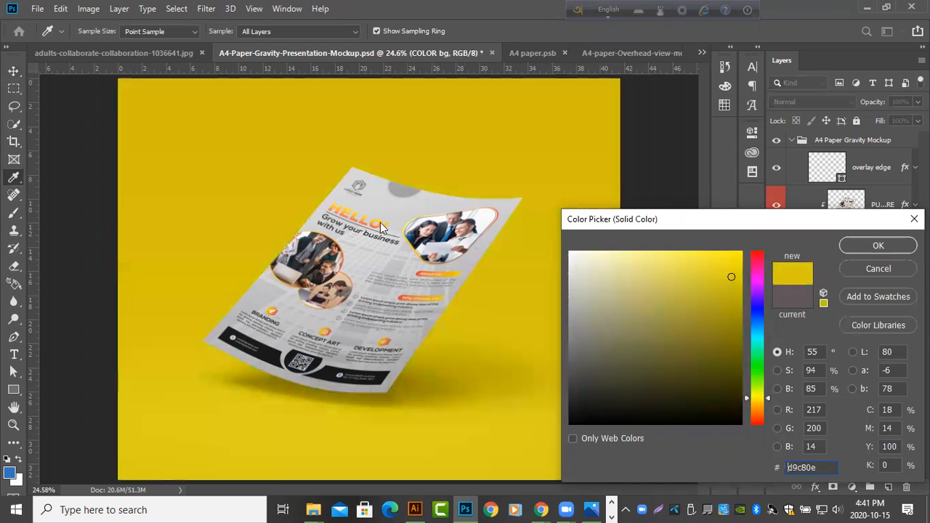
pyautogui.click(380, 225)
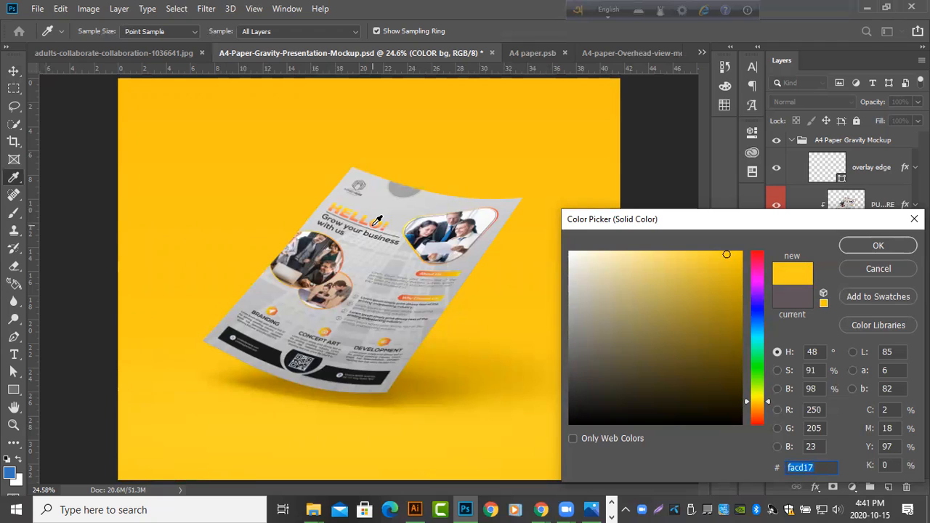
pyautogui.click(374, 226)
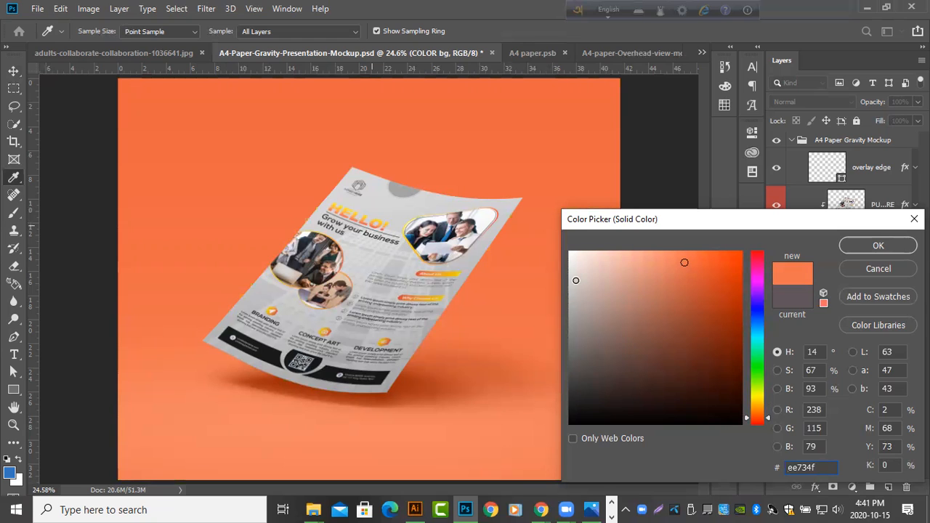
# - Set the COLOR bg fill to neutral grey #7c7c7c, after trying light grey #dcdcdc
pyautogui.click(563, 275)
pyautogui.click(567, 275)
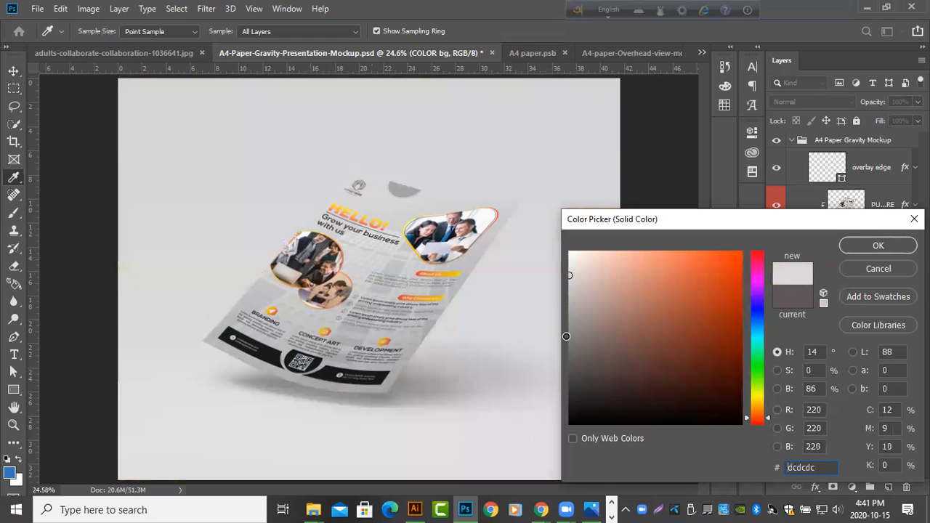
pyautogui.click(567, 338)
pyautogui.moveTo(567, 338); pyautogui.dragTo(567, 340)
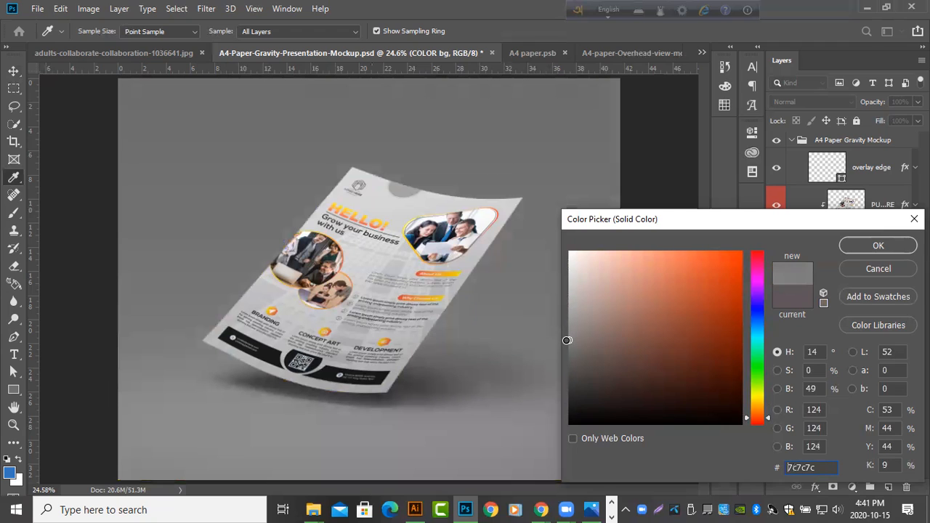
pyautogui.click(872, 244)
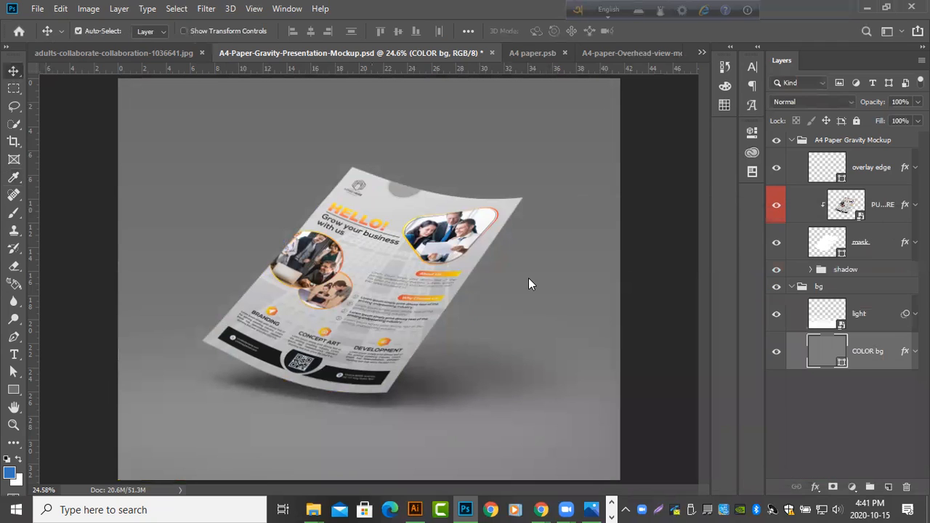
# - Start a Save for Web export of the mockup as a JPEG and enter calss-39 as the file name
pyautogui.press('ctrl')
pyautogui.hotkey('ctrl', 'alt', 'shift', 's')
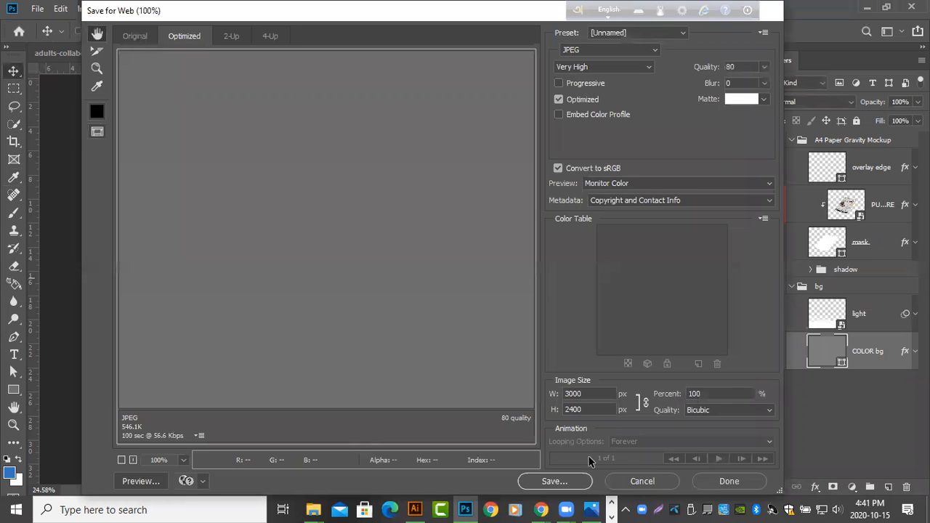
pyautogui.press('Return')
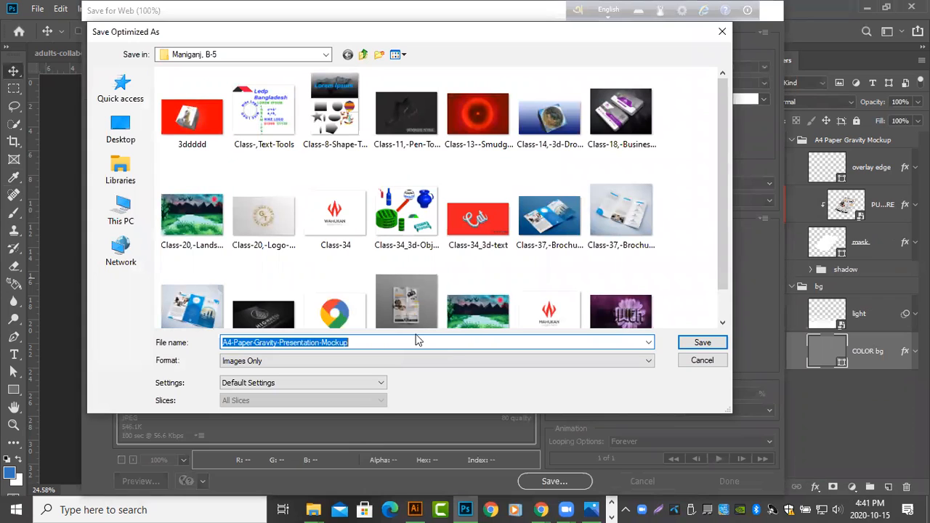
pyautogui.write('calss-39')
pyautogui.scroll(-1, 531, 271)
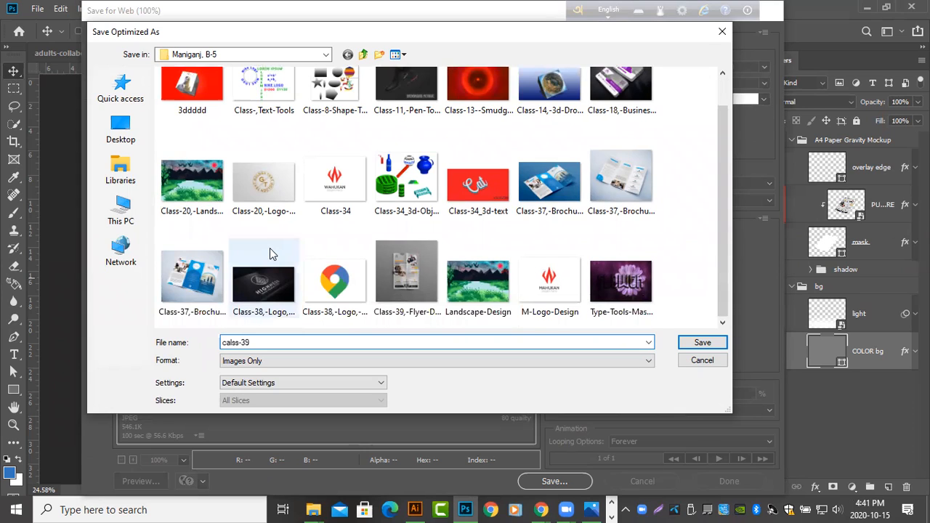
pyautogui.scroll(1, 270, 248)
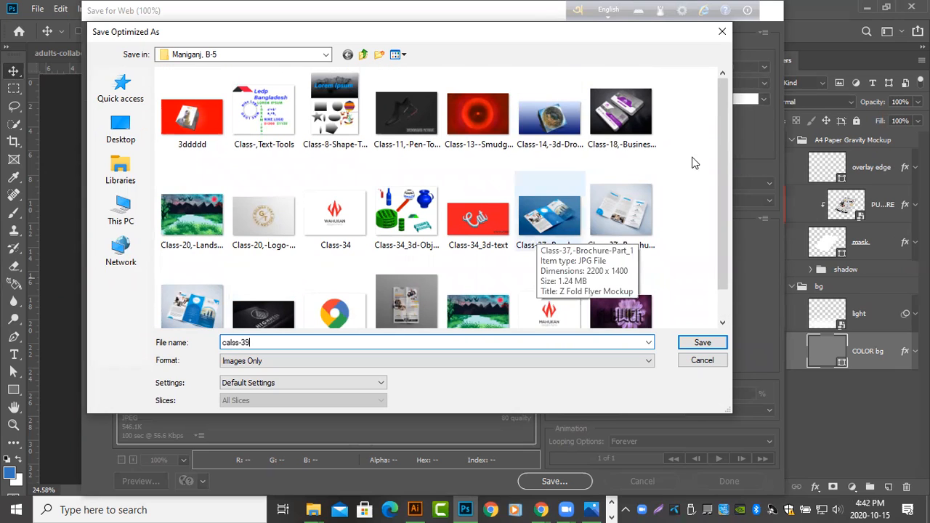
# - Reuse the existing Class-39 flyer image's name as Class-39,-Flyer-Design2.jpg and save the export in the Maniganj, B-5 folder
pyautogui.moveTo(724, 170); pyautogui.dragTo(725, 175)
pyautogui.moveTo(725, 217); pyautogui.dragTo(413, 316)
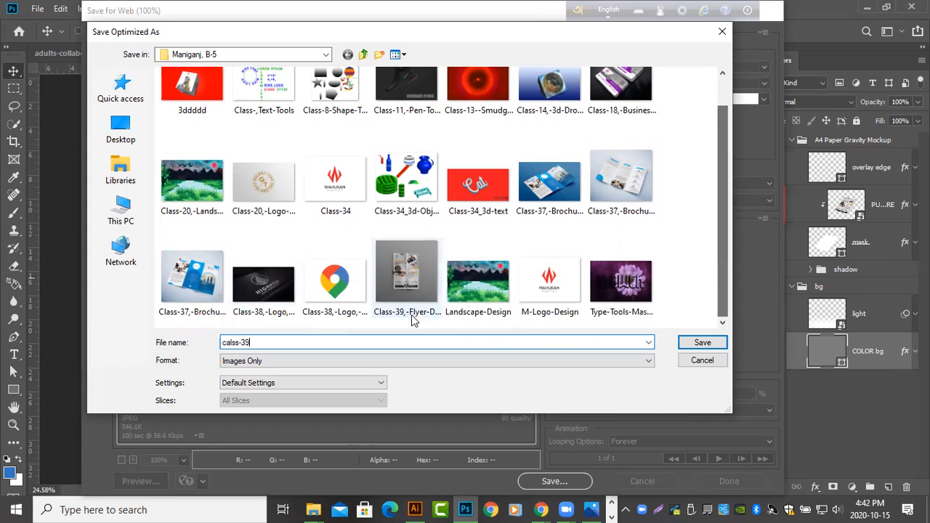
pyautogui.click(375, 326)
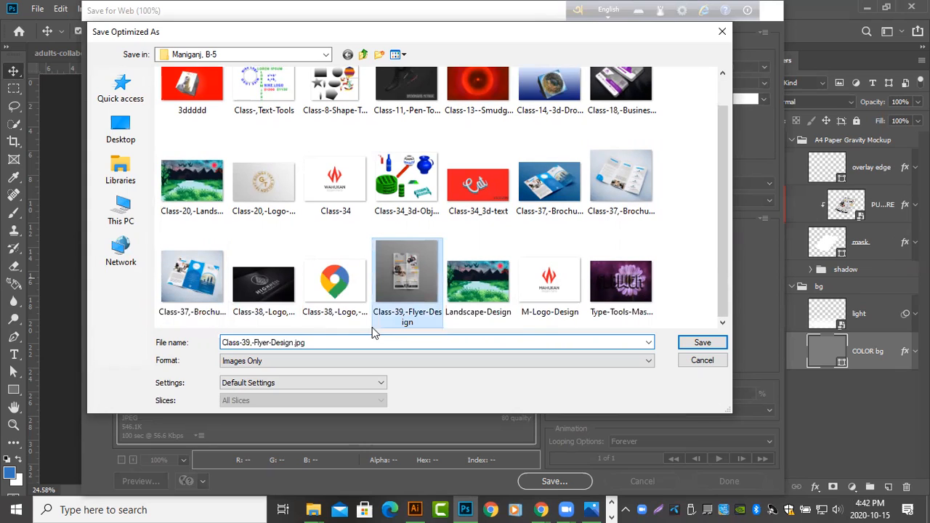
pyautogui.doubleClick(293, 342)
pyautogui.click(293, 343)
pyautogui.write('2')
pyautogui.click(702, 343)
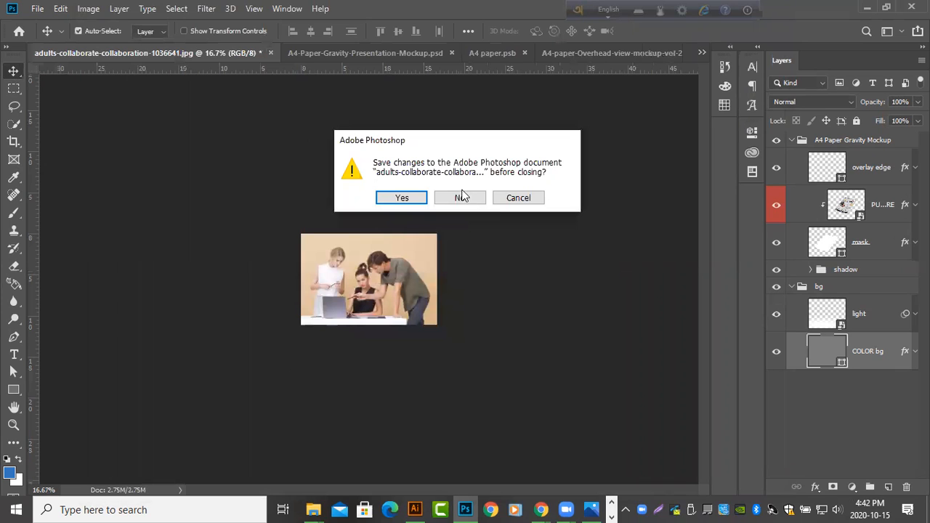
# - Close the adults-collaborate-collaboration photo and A4-Paper-Gravity-Presentation-Mockup.psd without saving their changes
pyautogui.click(462, 196)
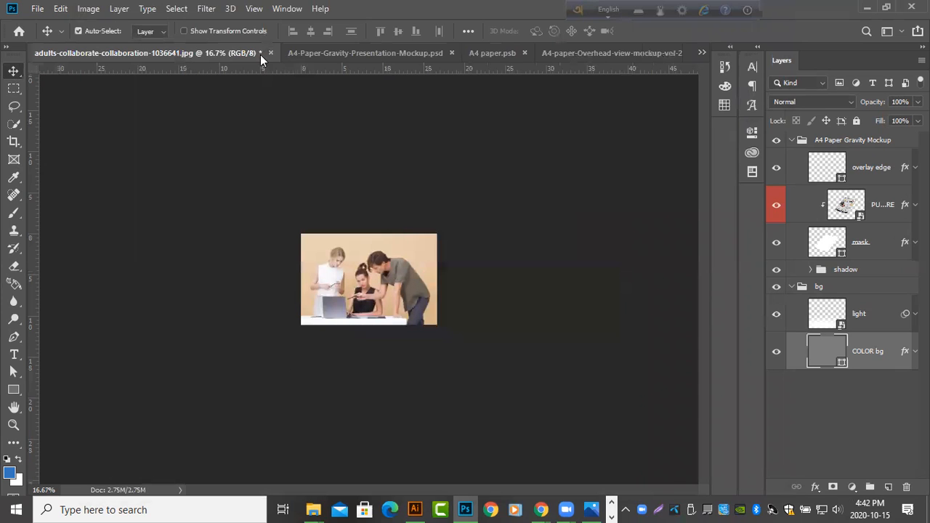
pyautogui.click(263, 55)
pyautogui.click(418, 52)
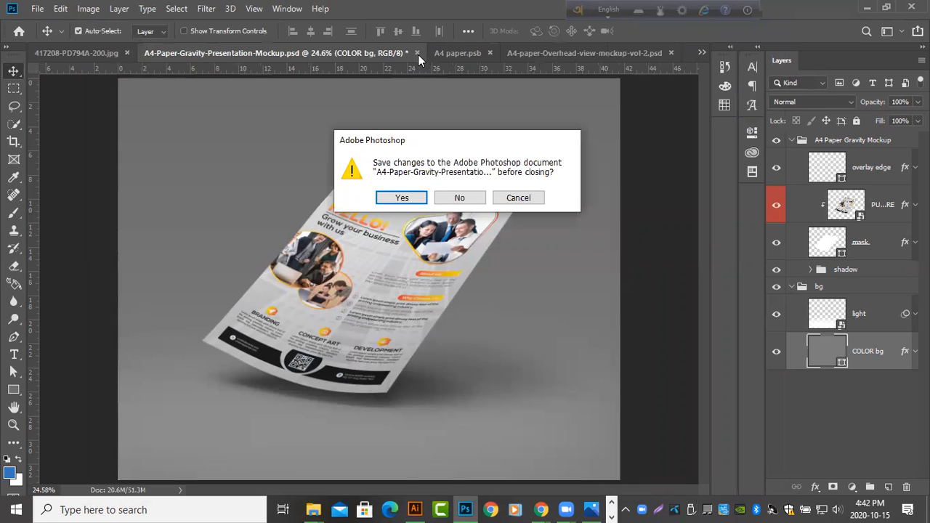
pyautogui.click(468, 198)
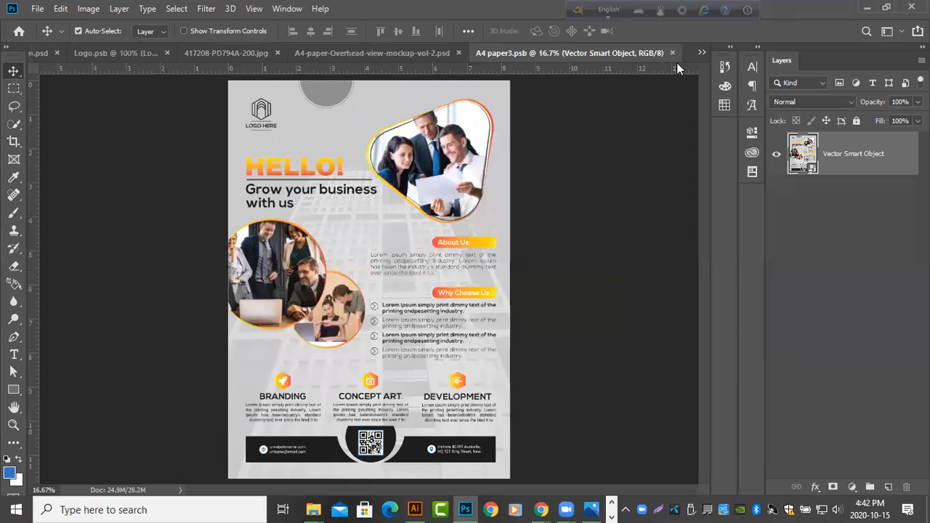
# - Close the A4 paper smart-object documents and A4-paper-Overhead-view-mockup-vol-2.psd, discarding the mockup's changes
pyautogui.click(518, 52)
pyautogui.hotkey('ctrl', 'w')
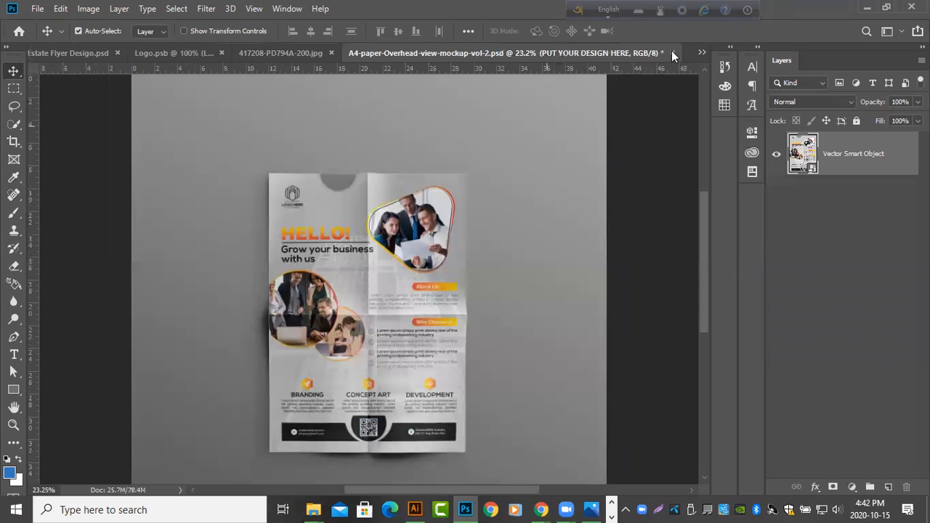
pyautogui.hotkey('ctrl', 'w')
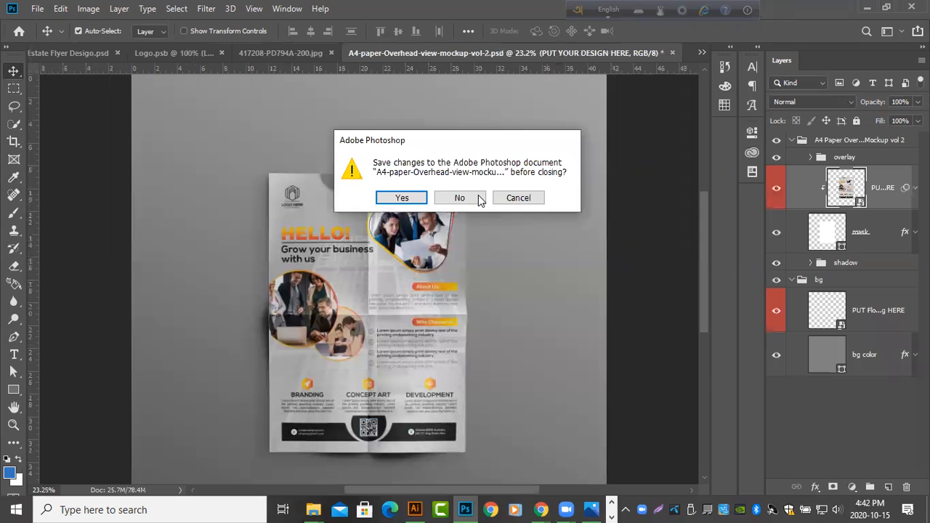
pyautogui.click(480, 200)
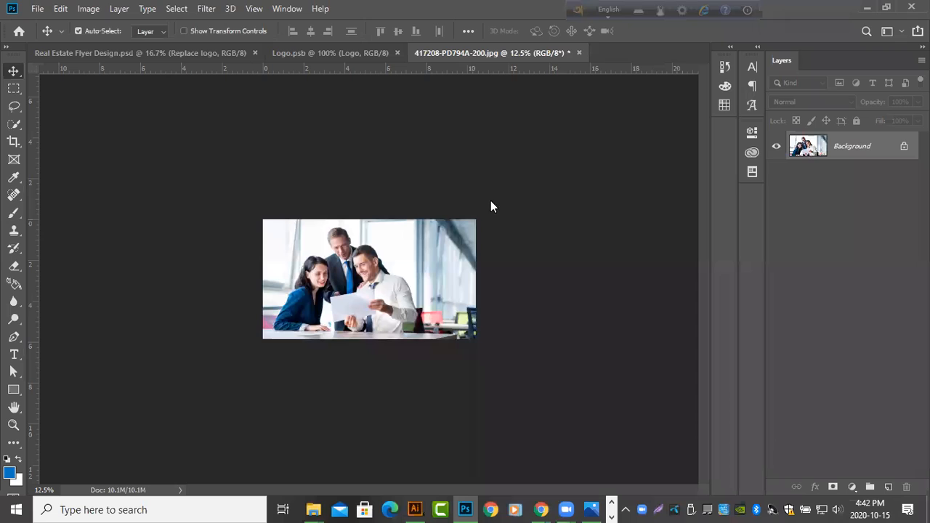
# - Close 417208-PD794A-200.jpg without saving, along with Logo.psb and Real Estate Flyer Design.psd
pyautogui.hotkey('ctrl', 'w')
pyautogui.press('n')
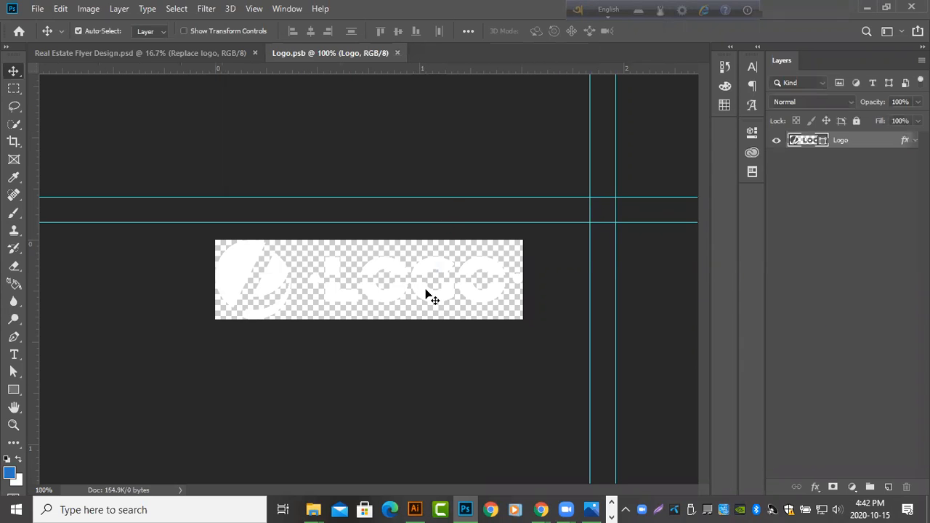
pyautogui.hotkey('ctrl', 'w')
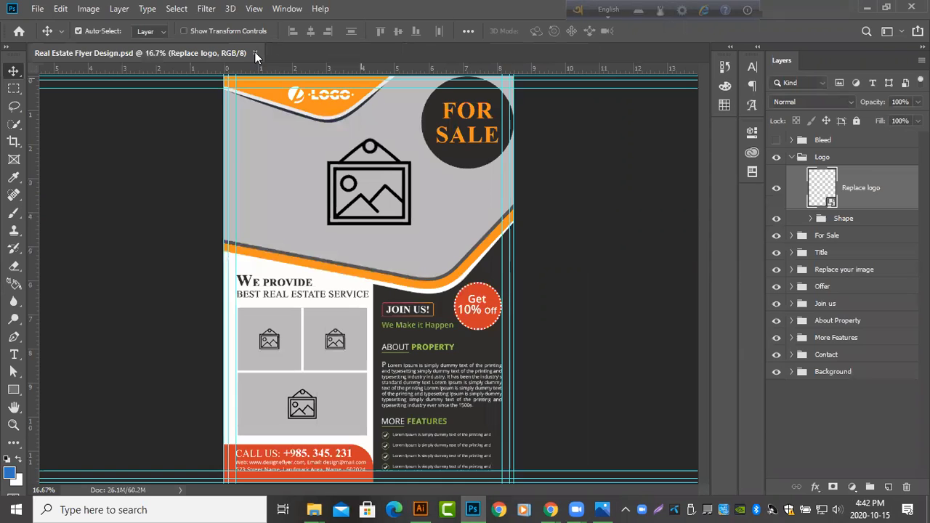
pyautogui.click(255, 52)
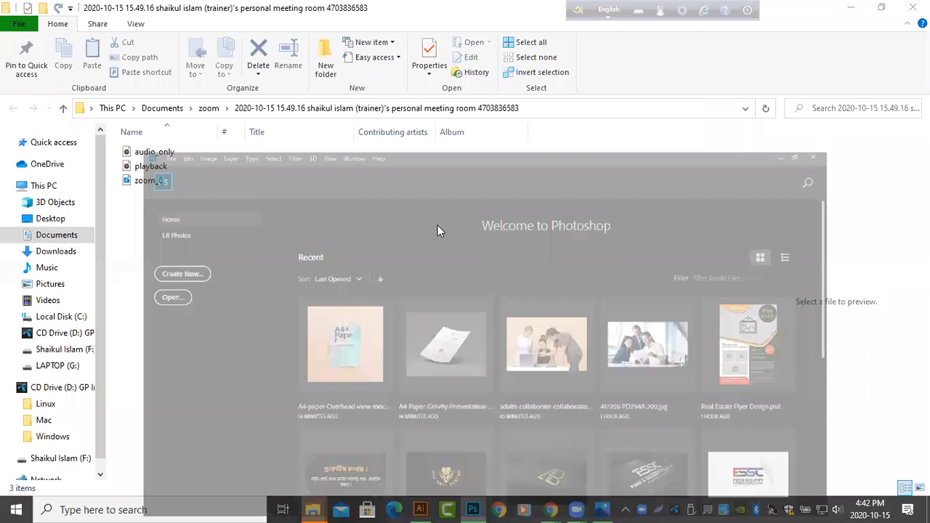
# - Switch to File Explorer and open Class-39,-Flyer-Design.jpg from the Maniganj, B-5 folder in Photos
pyautogui.rightClick(438, 226)
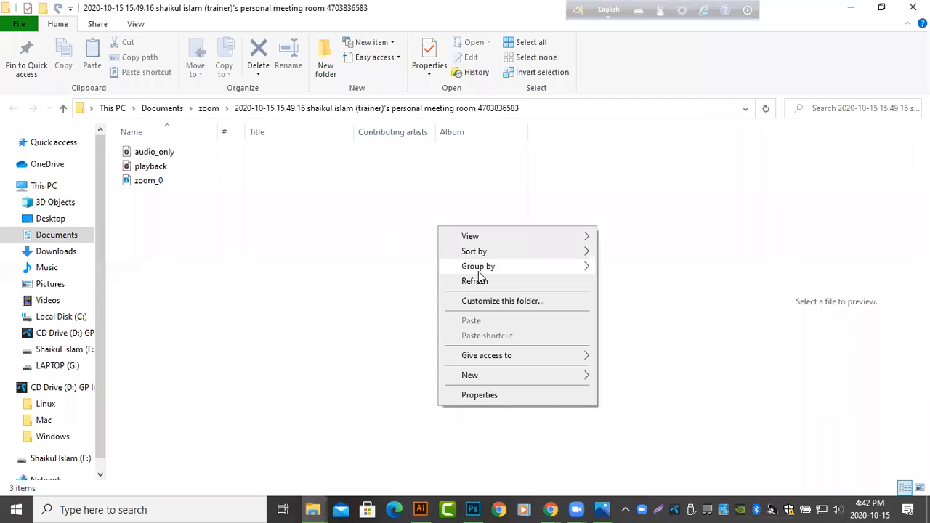
pyautogui.click(479, 280)
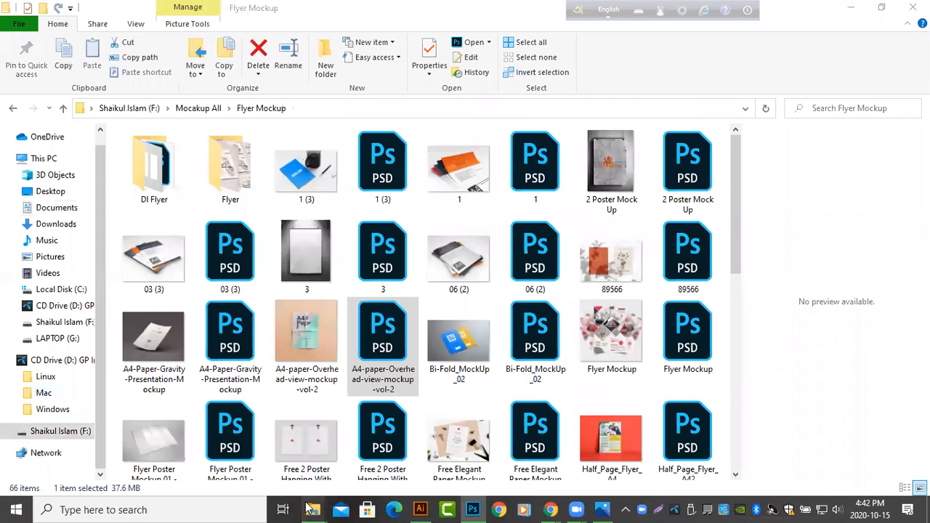
pyautogui.moveTo(311, 509)
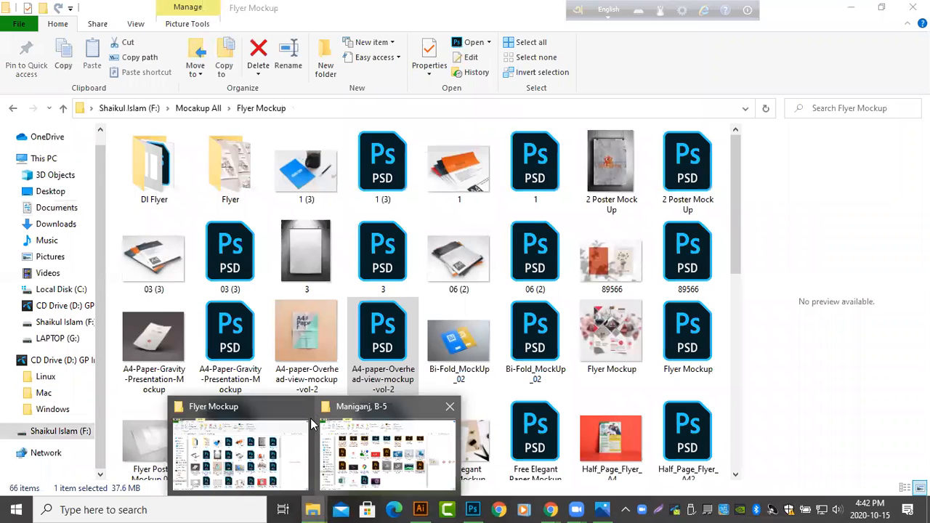
pyautogui.click(317, 432)
pyautogui.doubleClick(467, 337)
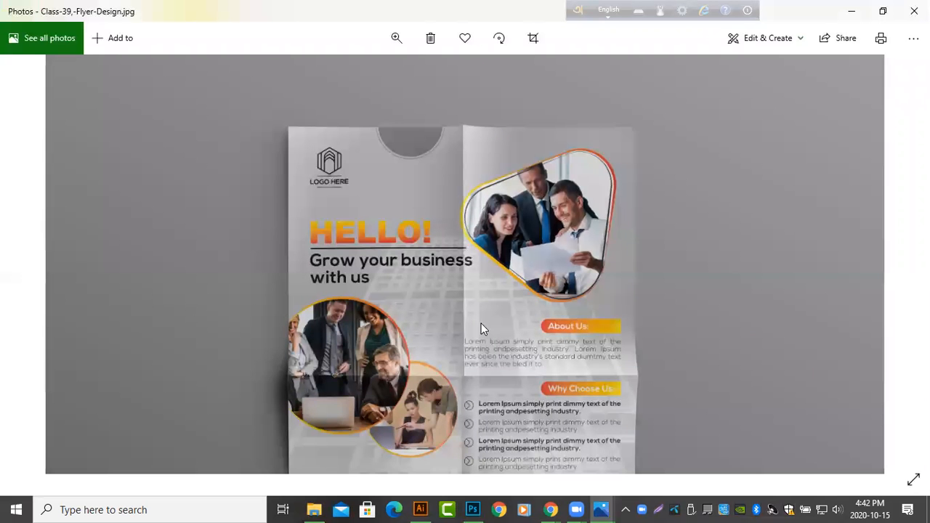
# - Examine the folded flyer mockup image up close, and view the exported Class-39,-Flyer-Design2.jpg enlarged
pyautogui.scroll(-3, 479, 243)
pyautogui.scroll(-3, 479, 241)
pyautogui.scroll(2, 479, 242)
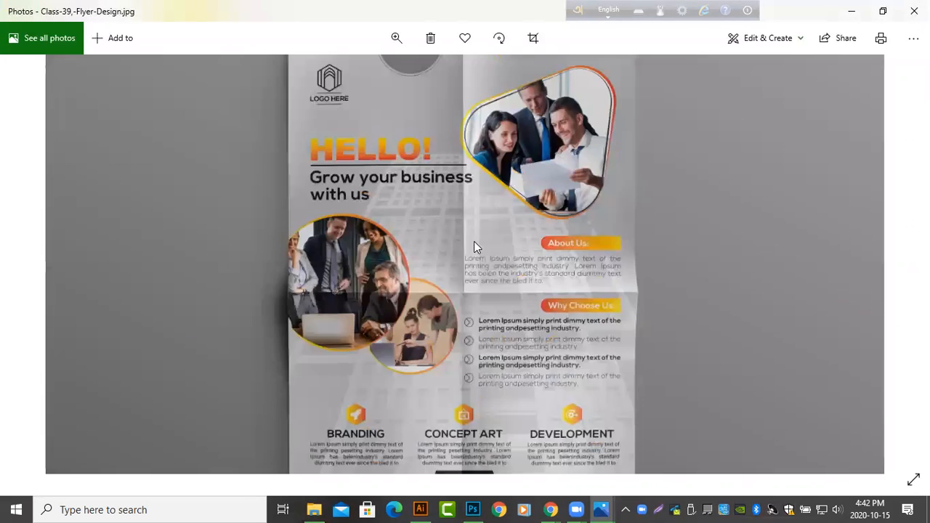
pyautogui.scroll(1, 466, 241)
pyautogui.scroll(1, 466, 241)
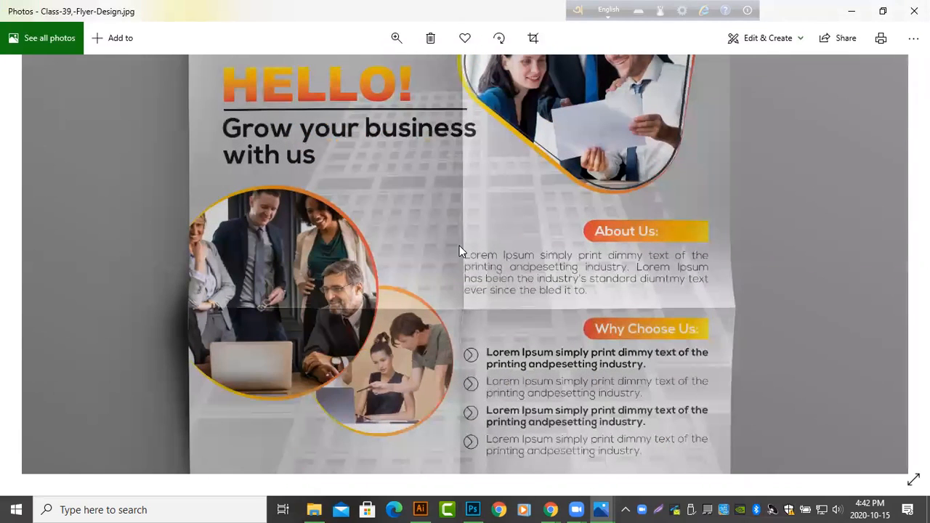
pyautogui.moveTo(466, 174); pyautogui.dragTo(490, 217)
pyautogui.scroll(-5, 489, 217)
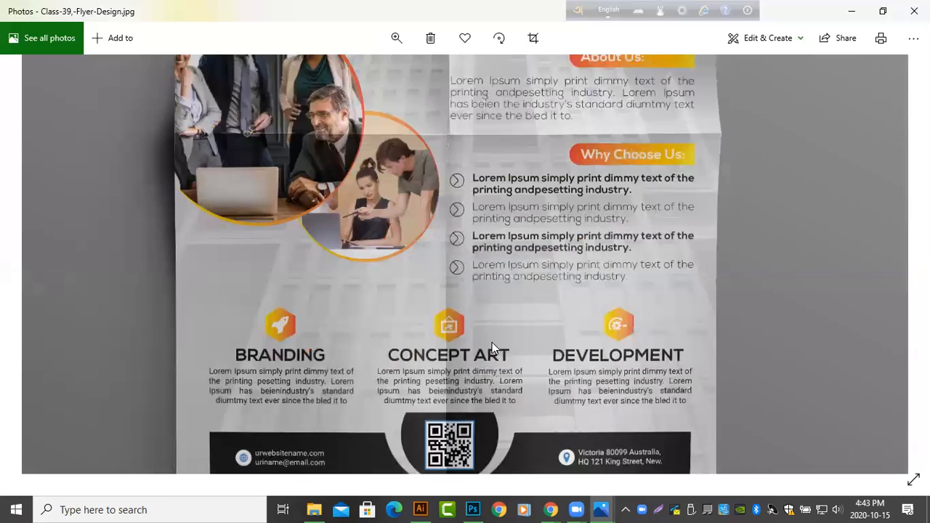
pyautogui.scroll(-4, 487, 268)
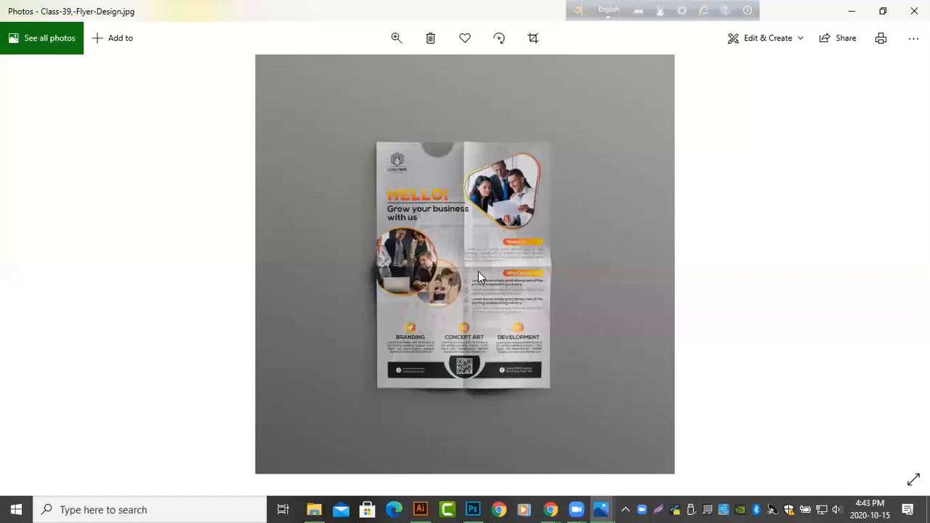
pyautogui.press('Right')
pyautogui.scroll(4, 489, 233)
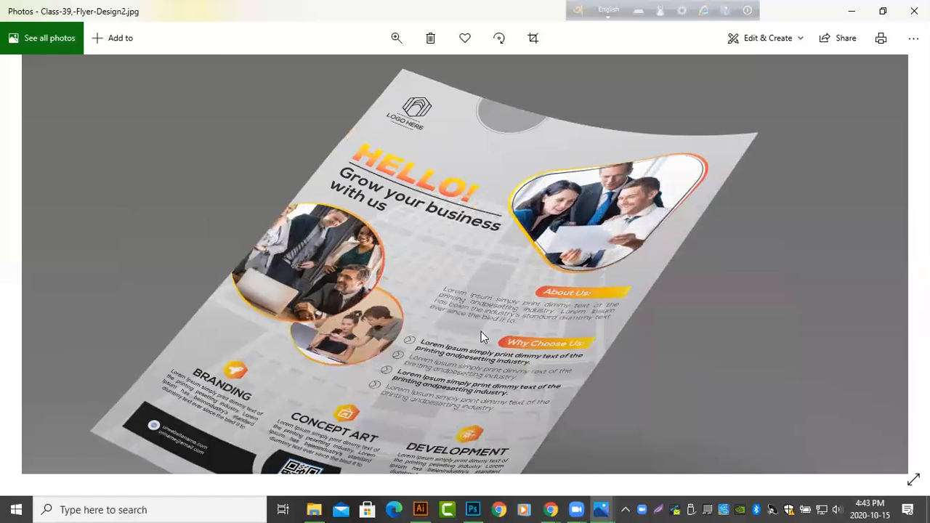
# - Inspect the enlarged flyer mockup in Class-39,-Flyer-Design2.jpg, from the logo and heading down to the QR code and contact footer
pyautogui.moveTo(491, 243); pyautogui.dragTo(489, 272)
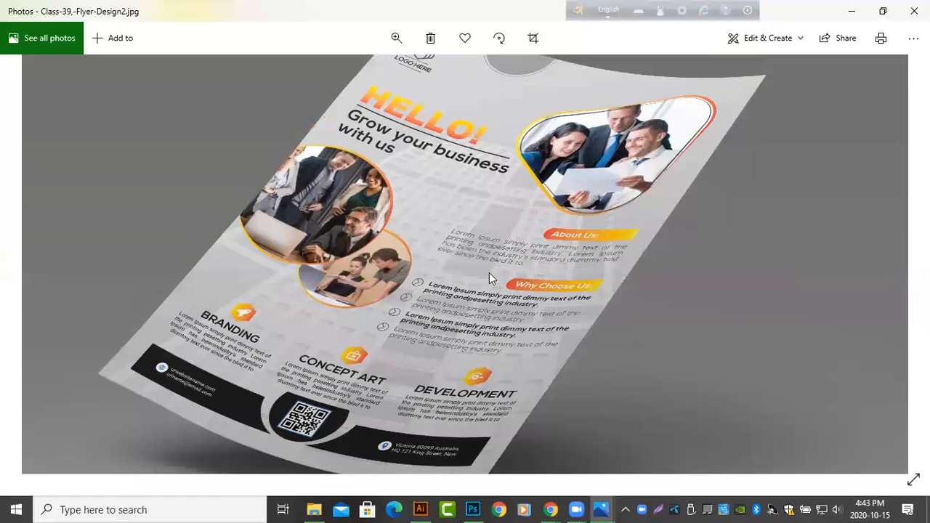
pyautogui.moveTo(491, 227); pyautogui.dragTo(485, 275)
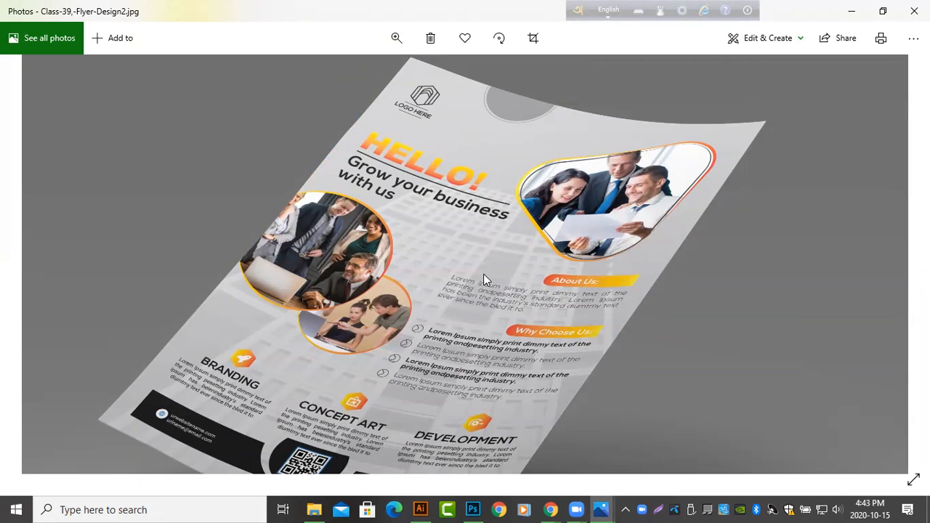
pyautogui.moveTo(472, 304); pyautogui.dragTo(465, 231)
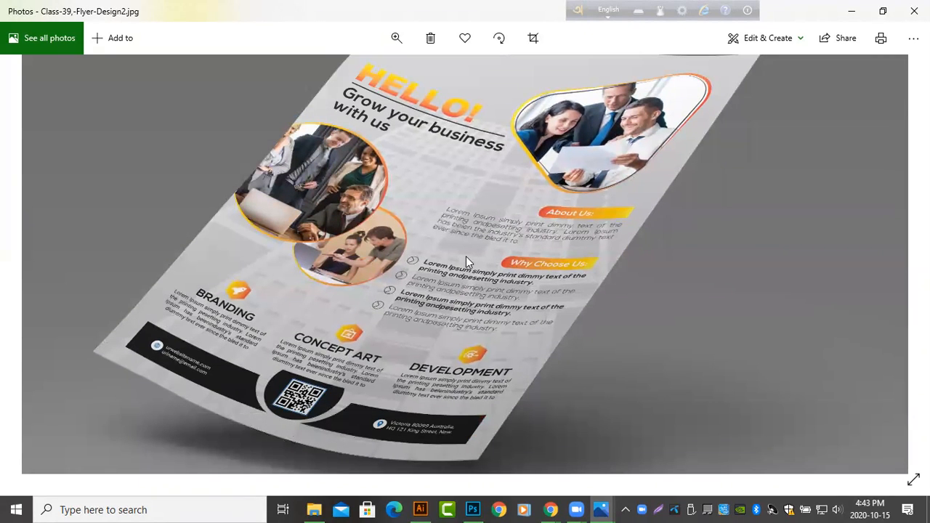
pyautogui.moveTo(466, 256); pyautogui.dragTo(481, 320)
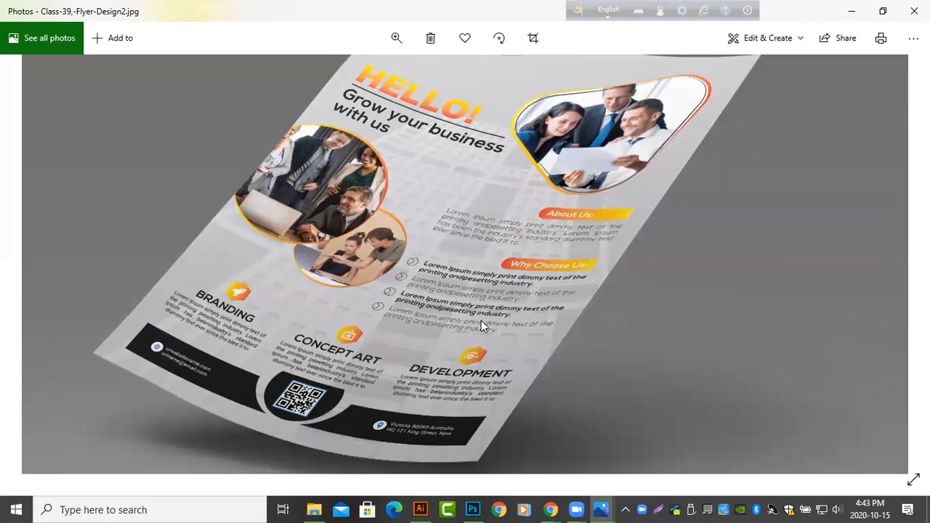
pyautogui.moveTo(476, 260)
pyautogui.mouseDown()
pyautogui.moveTo(497, 303)
pyautogui.moveTo(491, 260)
pyautogui.mouseUp()
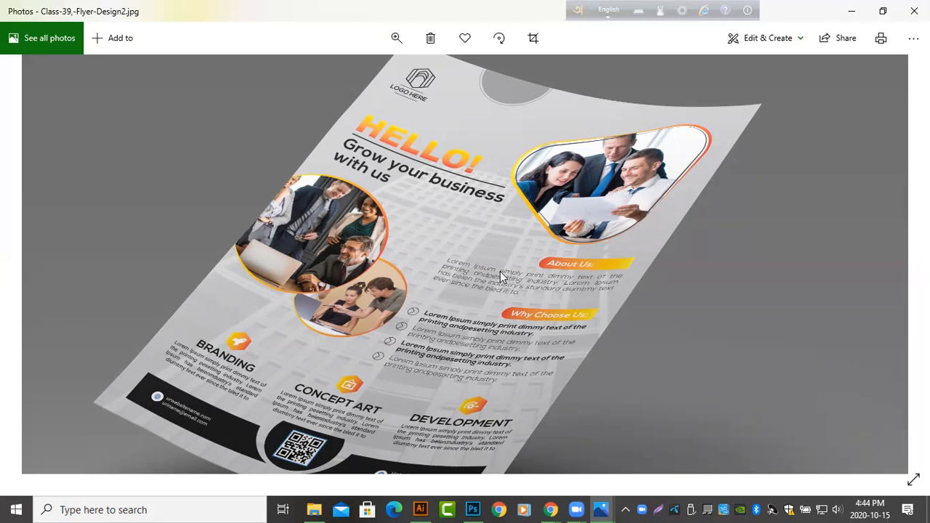
pyautogui.moveTo(500, 271); pyautogui.dragTo(524, 164)
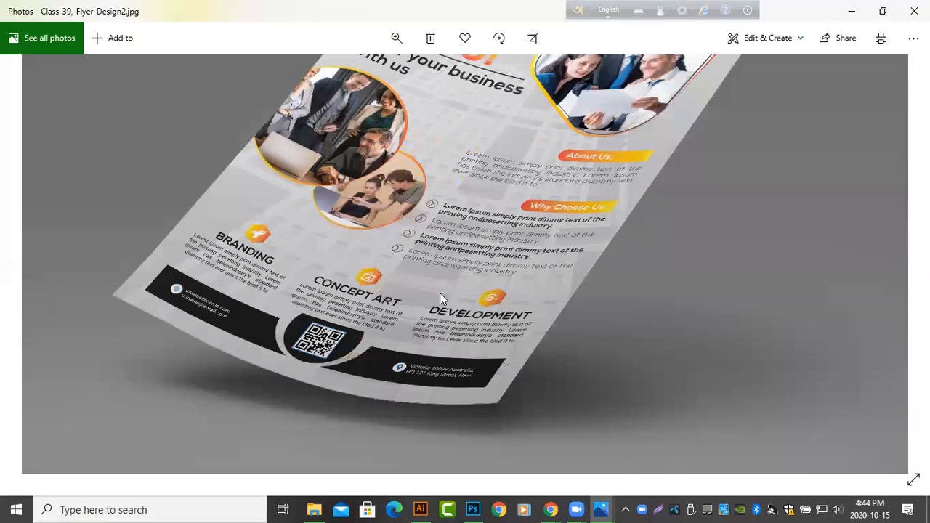
pyautogui.moveTo(457, 275)
pyautogui.mouseDown()
pyautogui.moveTo(474, 308)
pyautogui.moveTo(450, 275)
pyautogui.mouseUp()
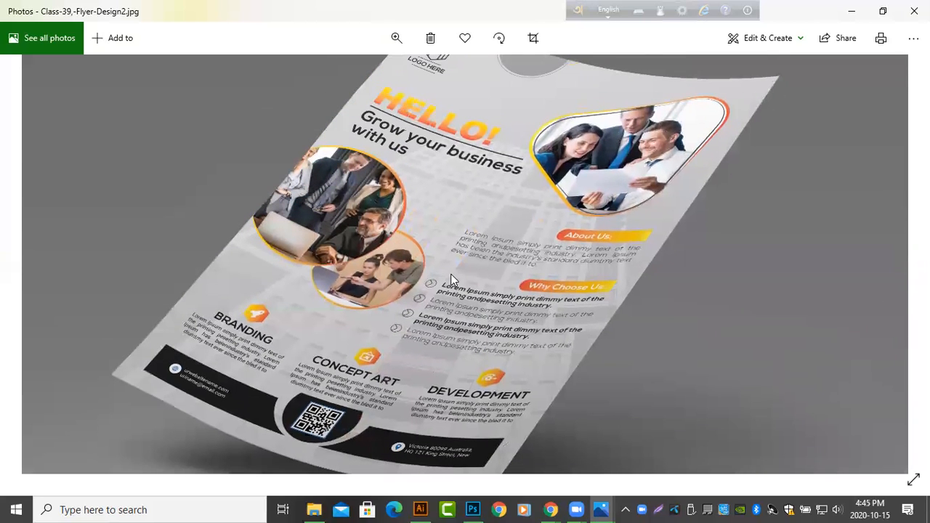